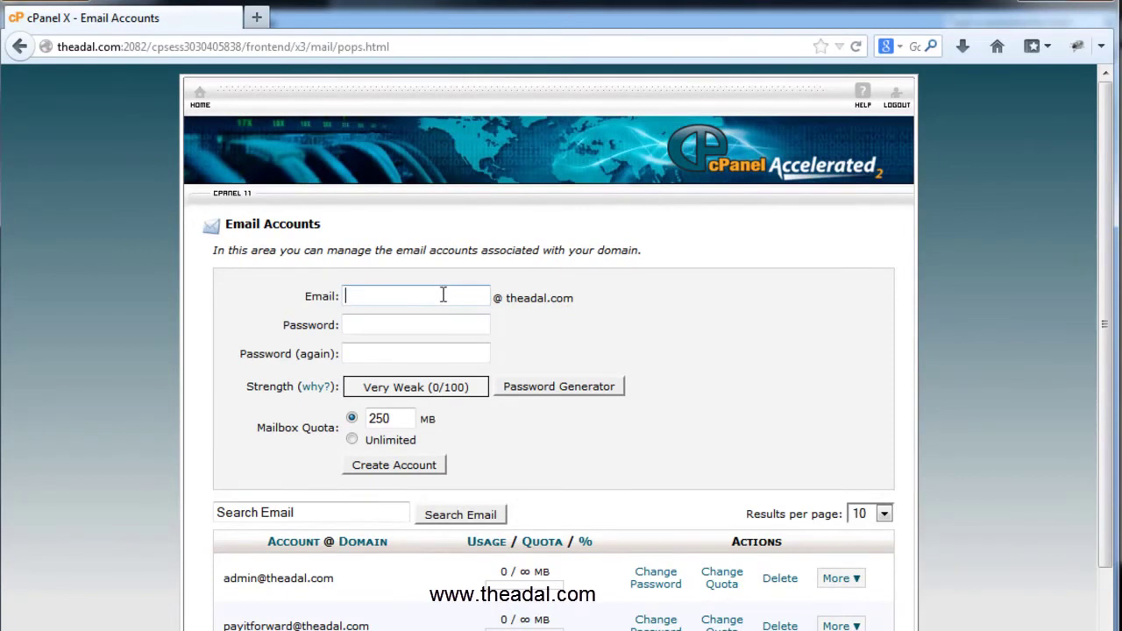
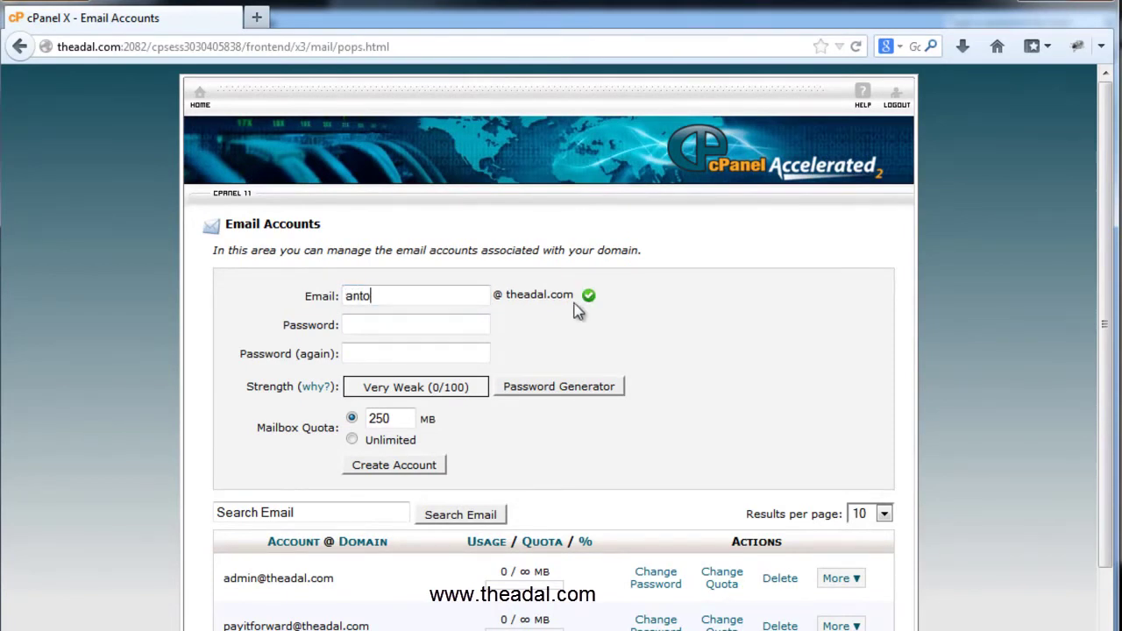
click(454, 322)
text(xxxxxxxxxxxx)
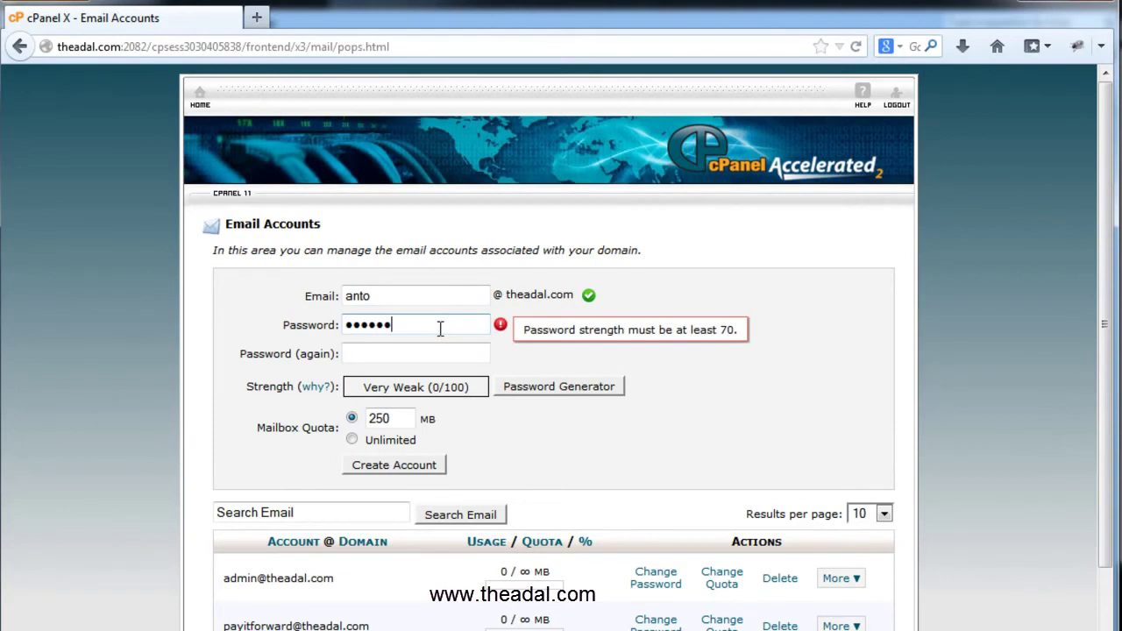
key(Tab)
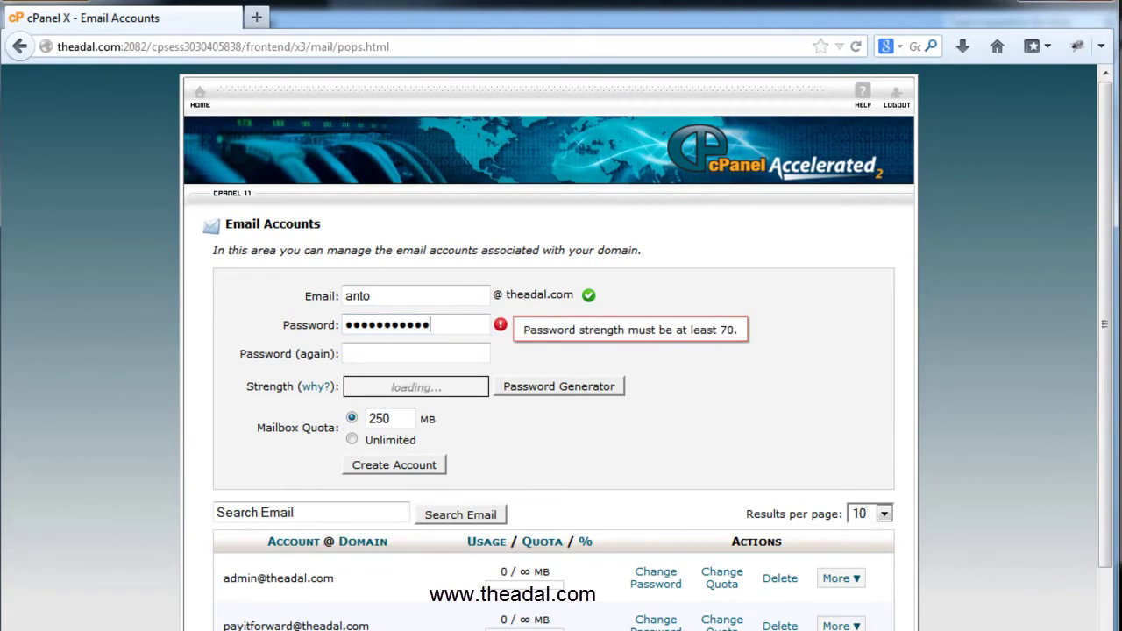
click(451, 324)
text(xxx)
click(426, 355)
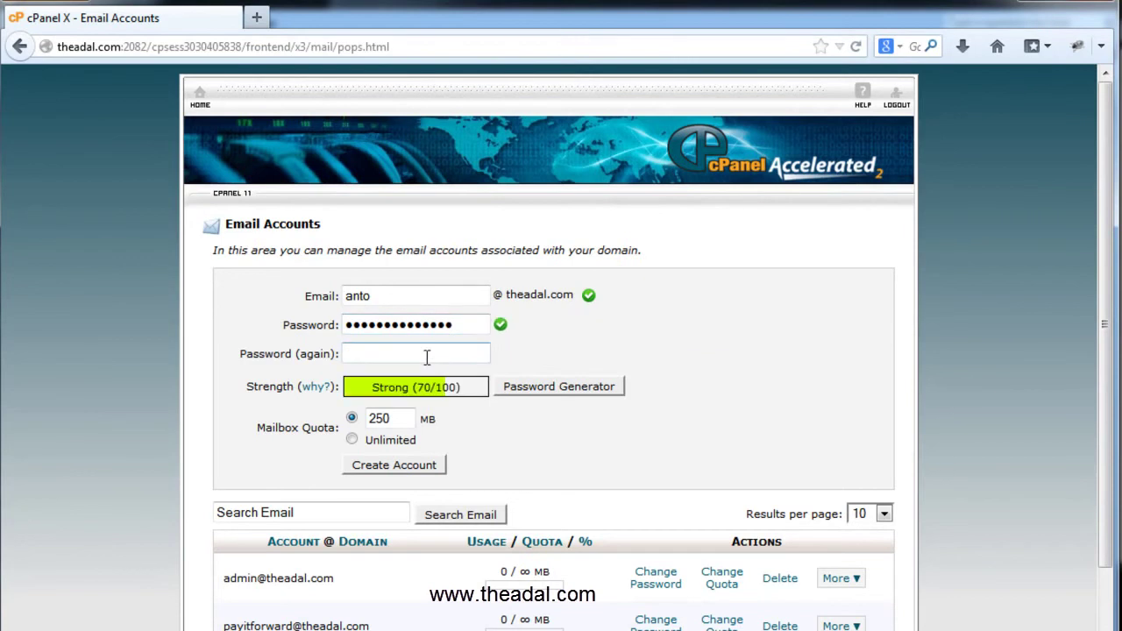
text(xxxxxxxxxxx)
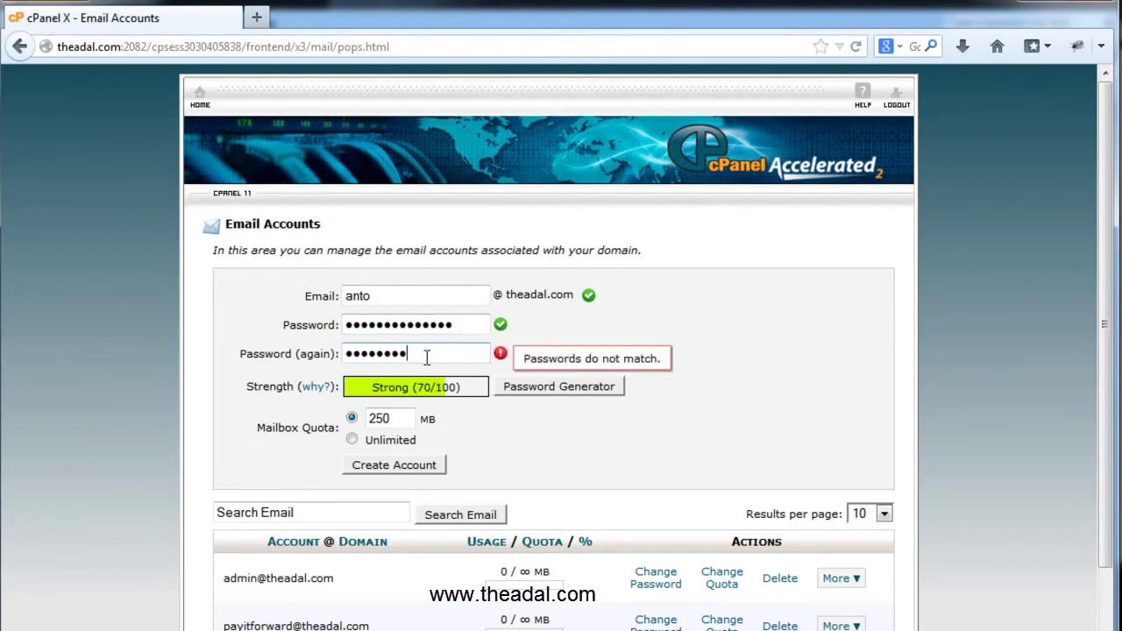
text(xxx)
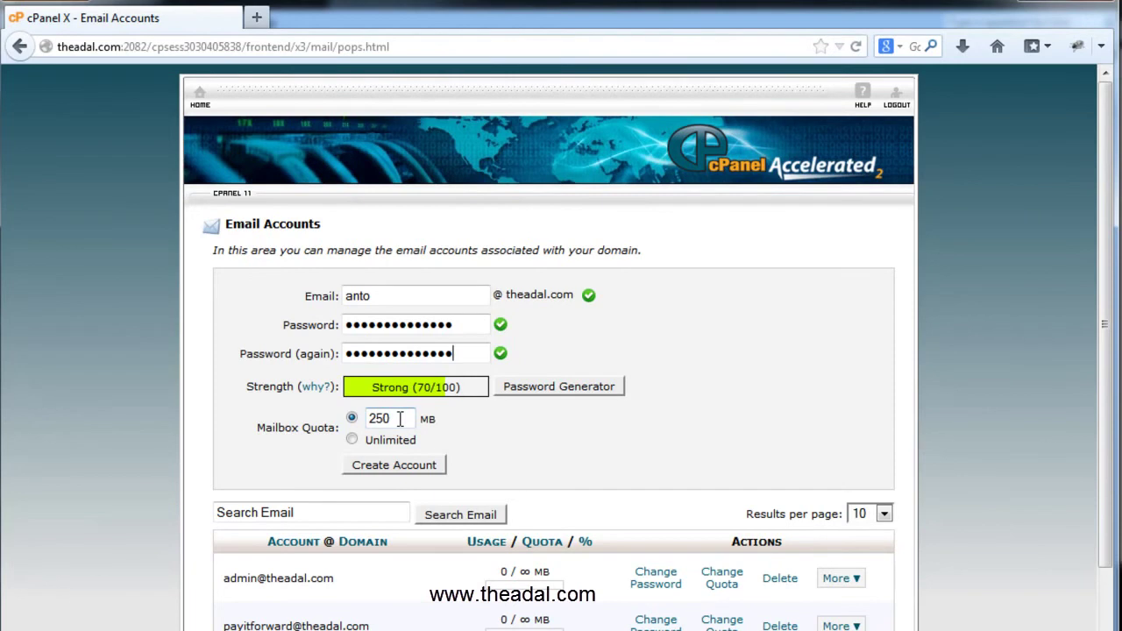
Give the mailbox an Unlimited quota instead of 250 MB and create the account.
drag(399, 419, 364, 422)
click(352, 440)
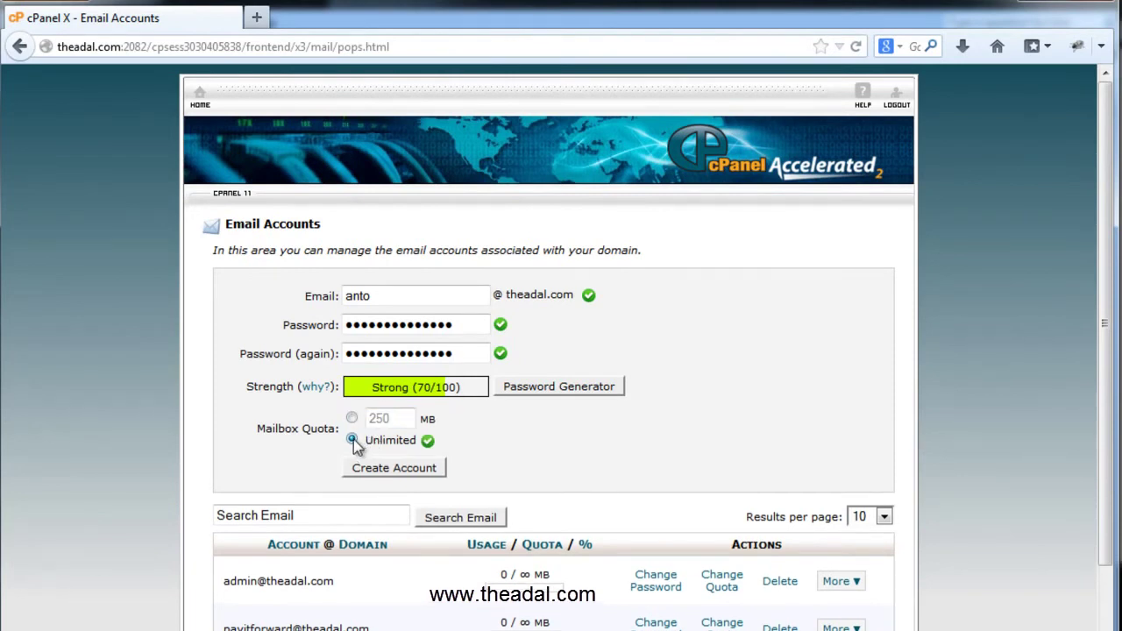
click(379, 470)
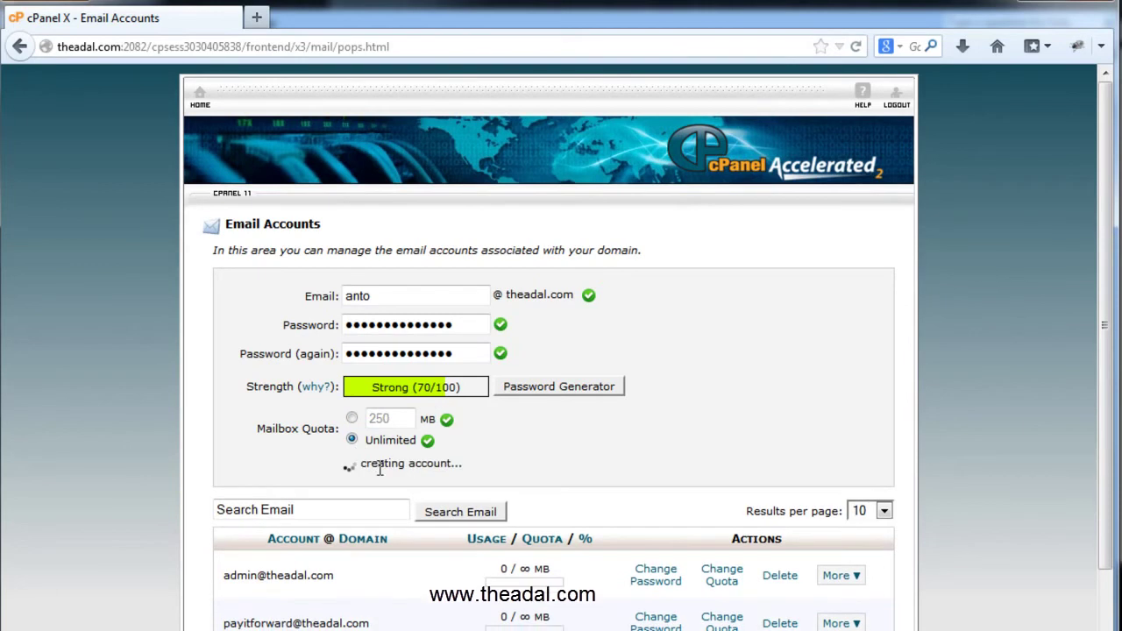
scroll(382, 474, down, 4)
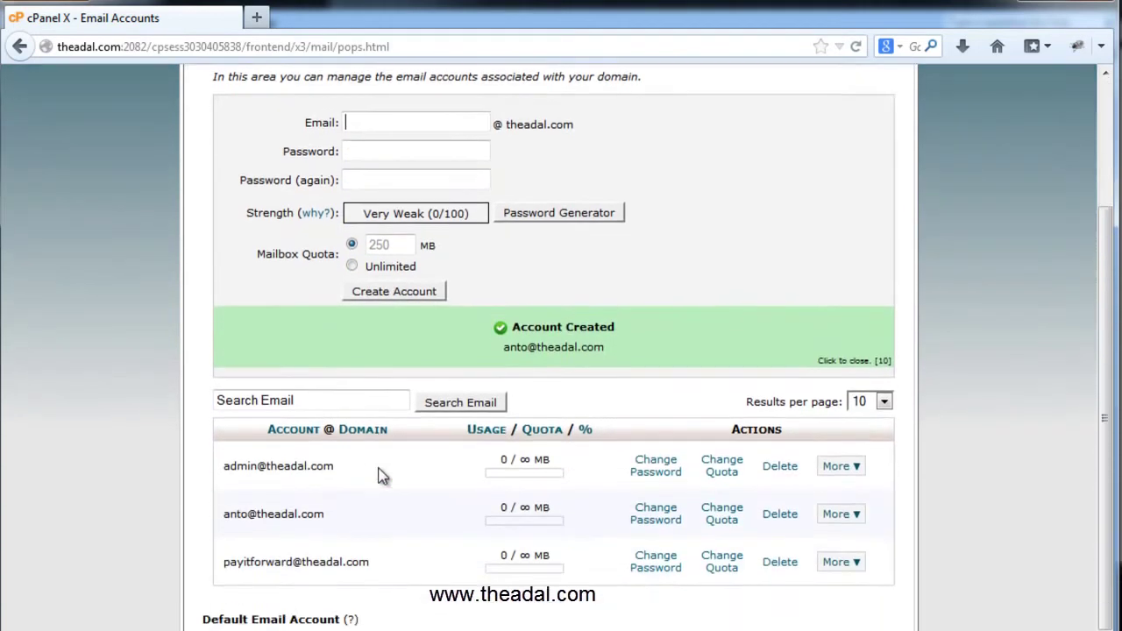
drag(221, 470, 324, 469)
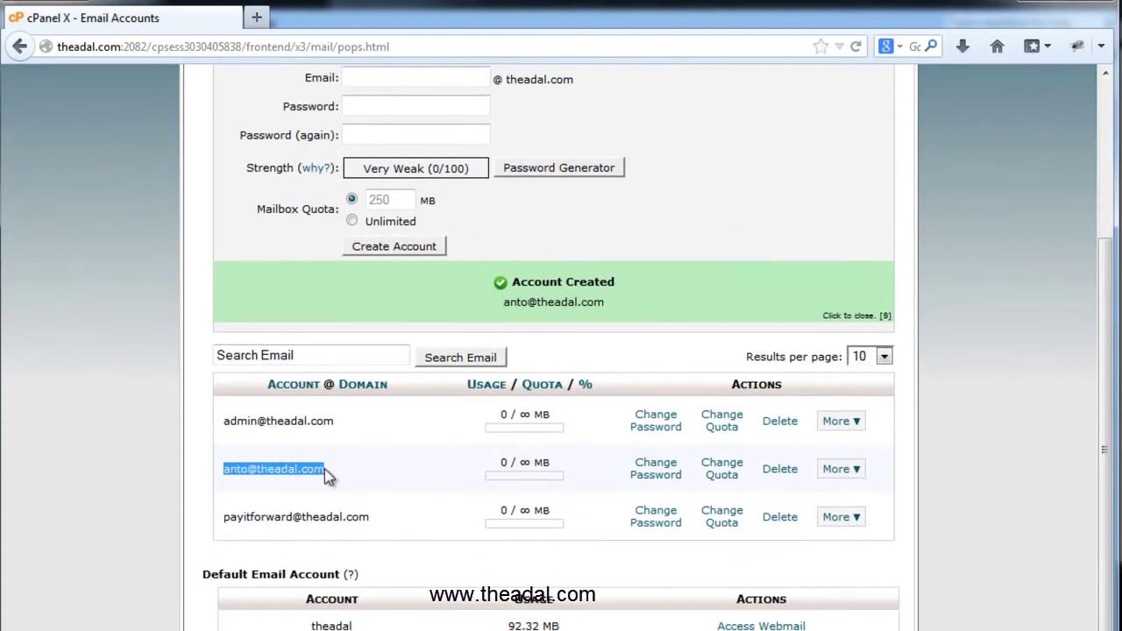
click(394, 481)
drag(332, 424, 219, 426)
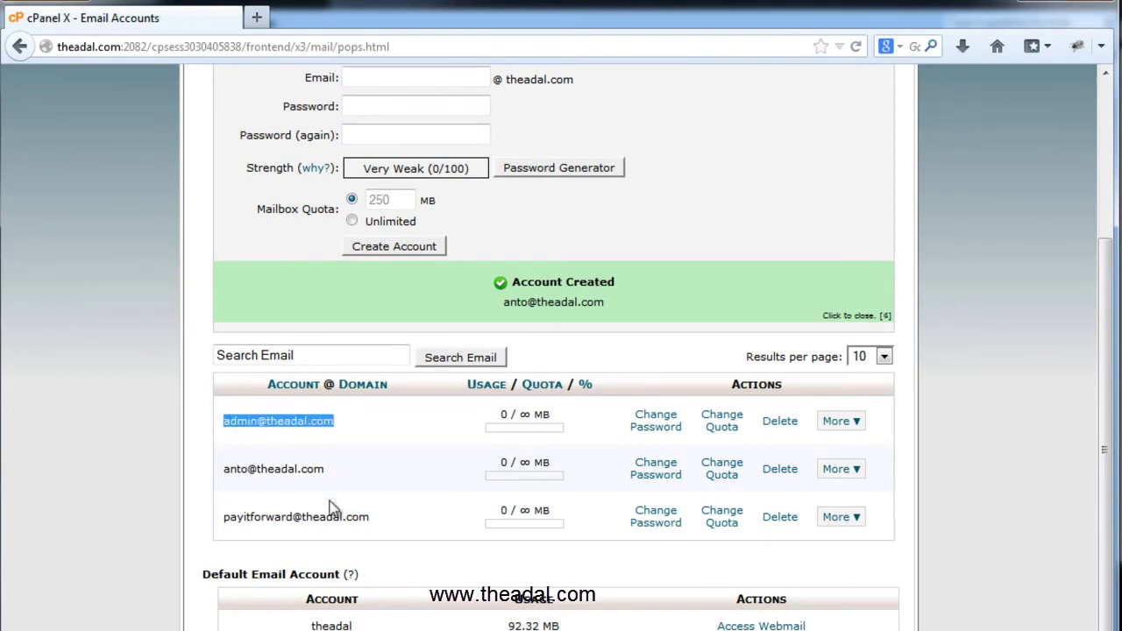
drag(374, 525, 225, 524)
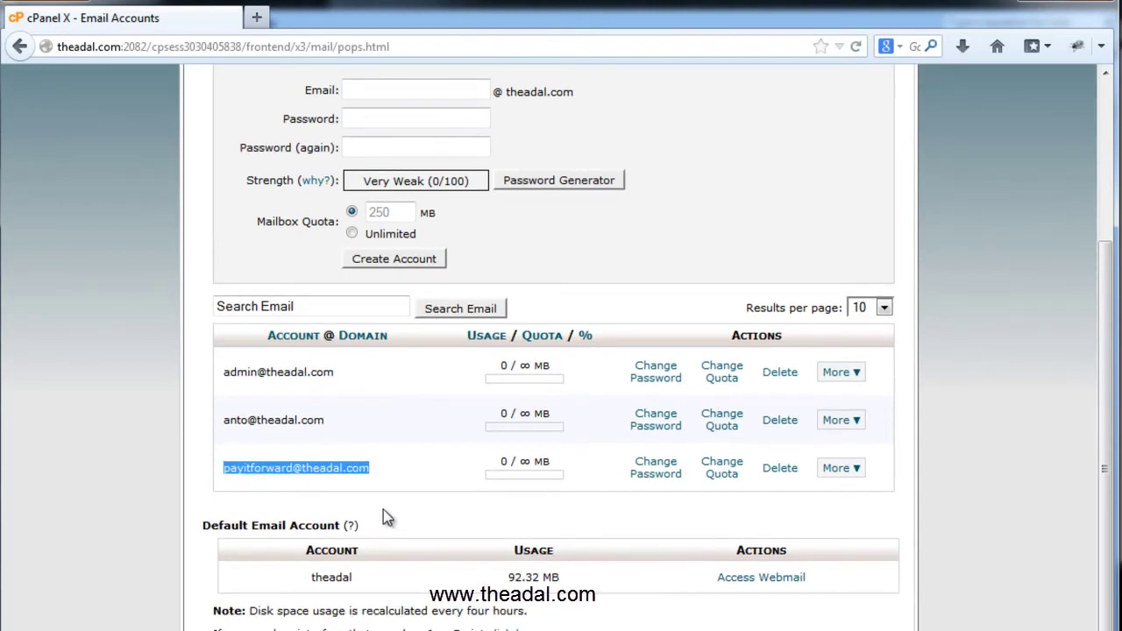
scroll(383, 509, up, 3)
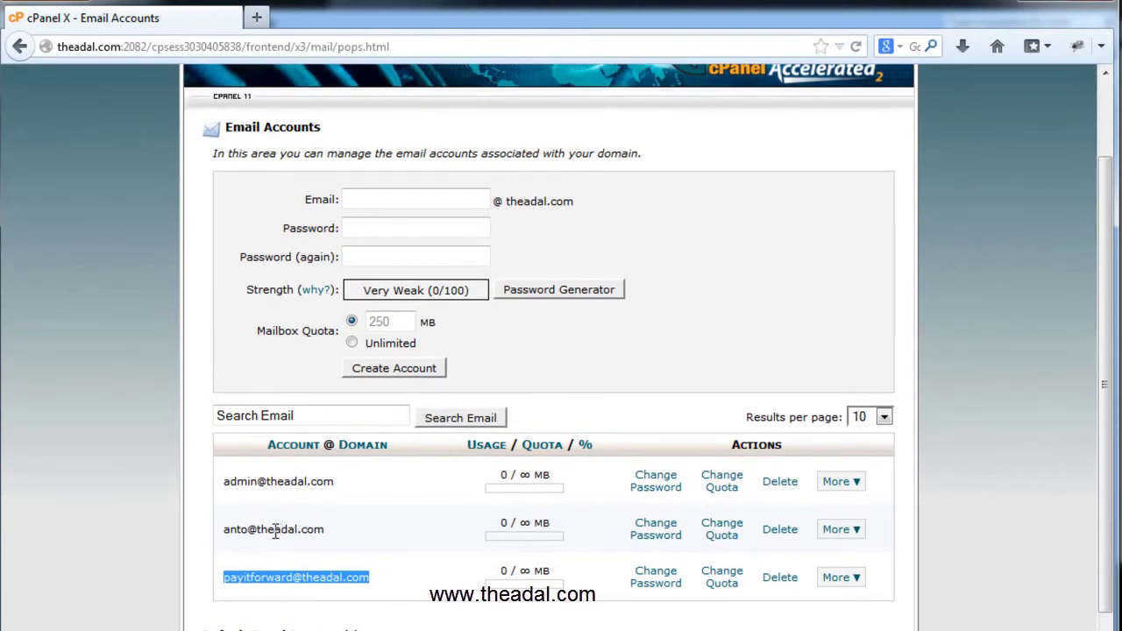
triple_click(277, 533)
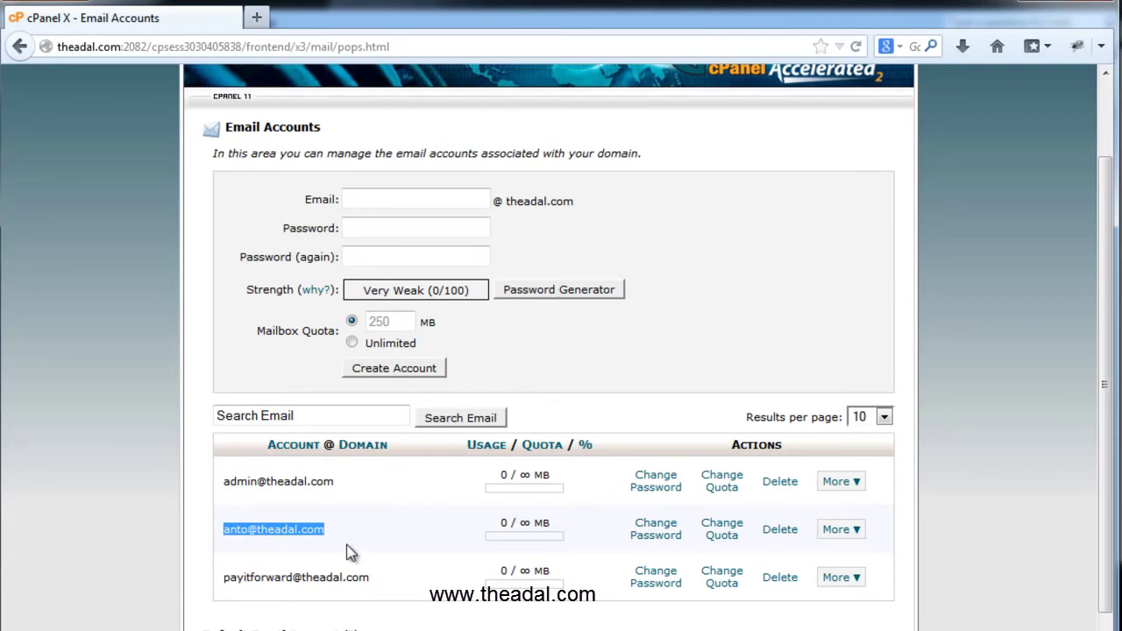
scroll(346, 552, up, 2)
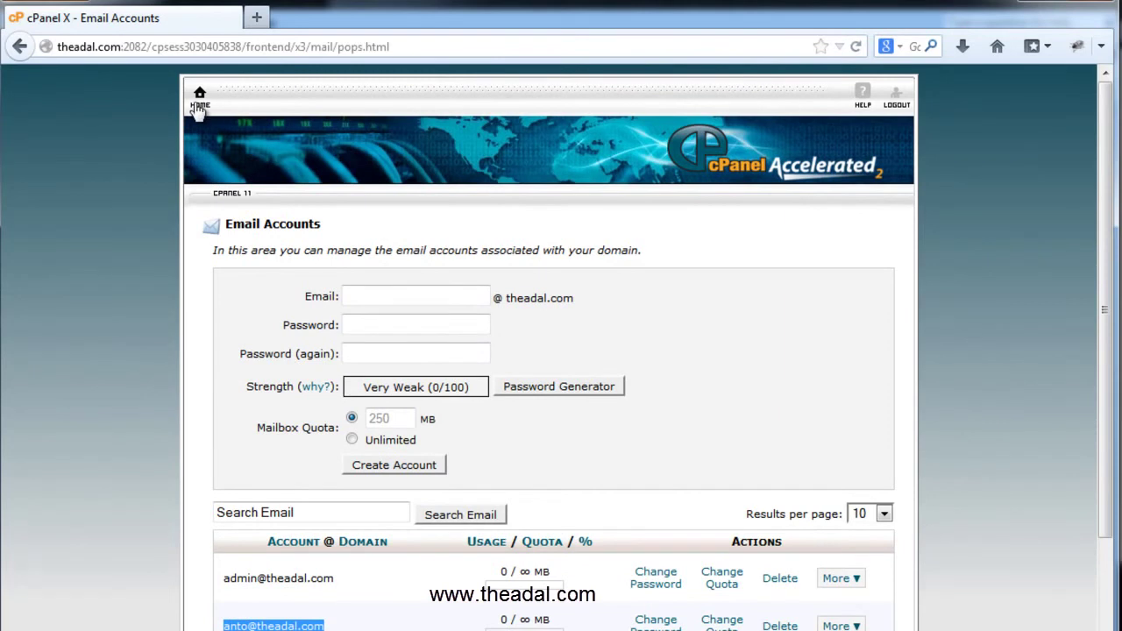
Open cPanel home in a new tab, view the Webmail page (theadal.com:2096), then add a blank tab.
right_click(216, 111)
click(226, 118)
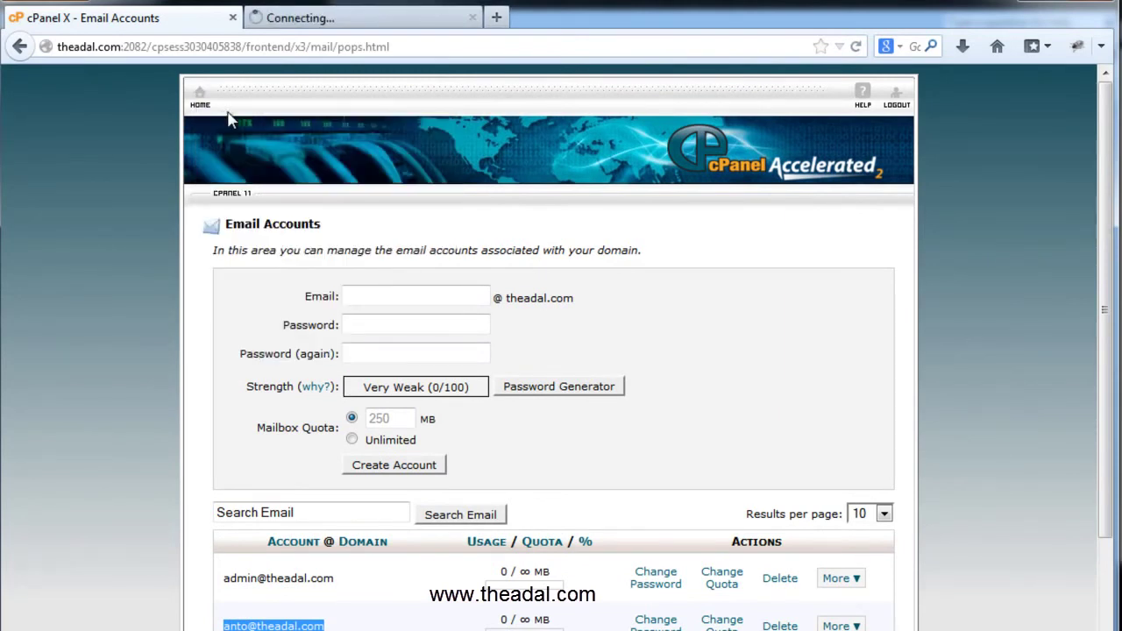
click(336, 19)
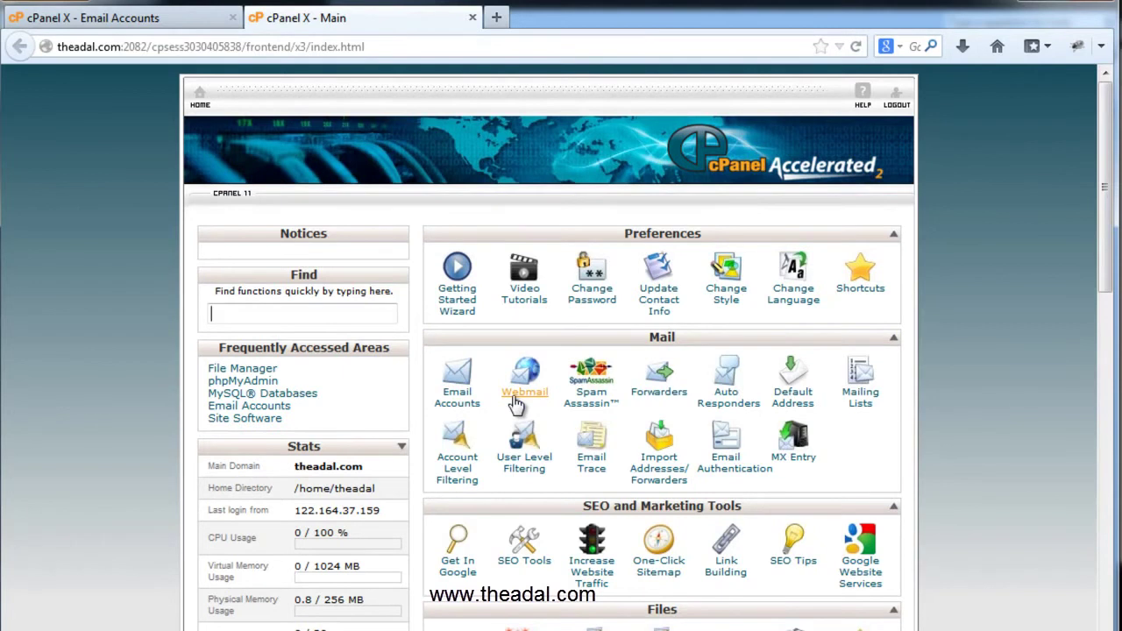
click(517, 402)
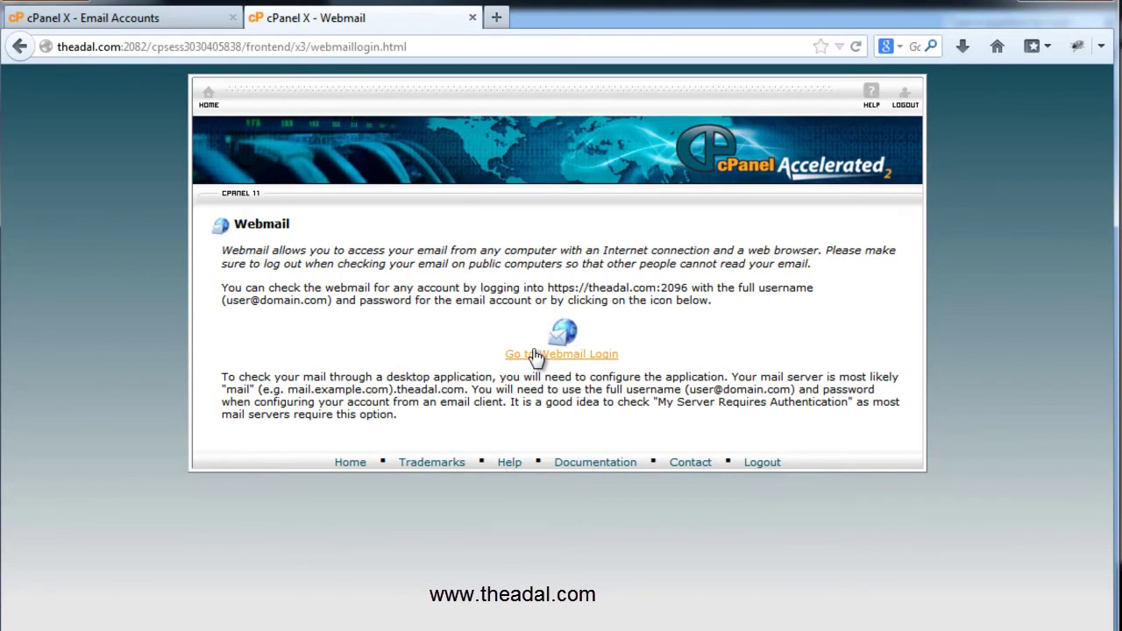
click(500, 22)
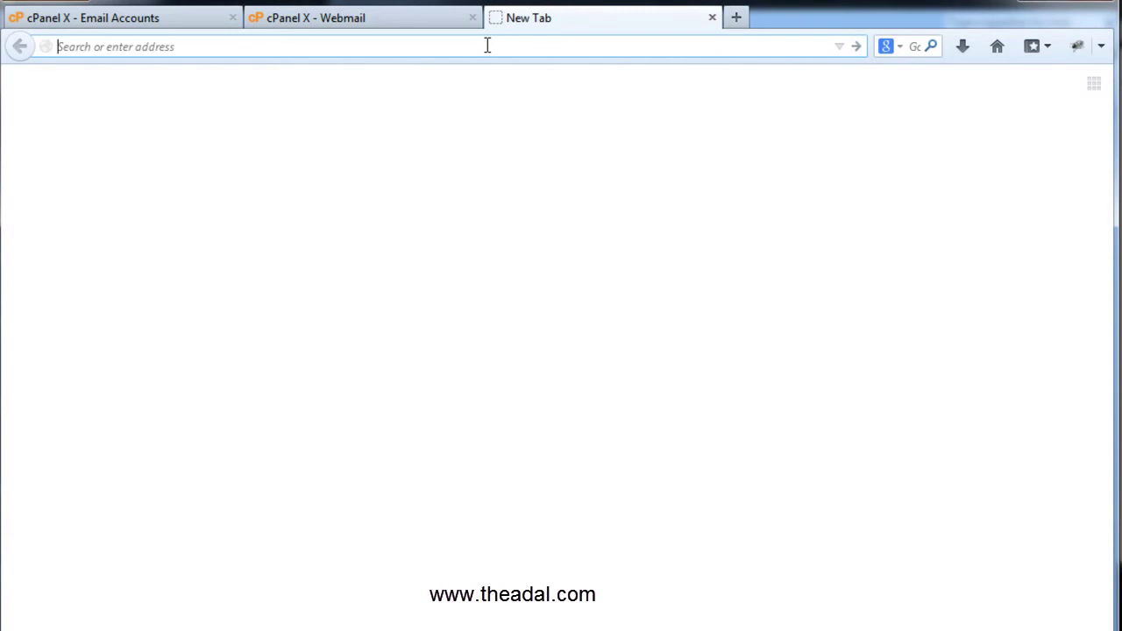
Enter theadal.com/webmail in the new tab's address bar, fixing the misspelling, and load it.
text(theadl.)
text(com)
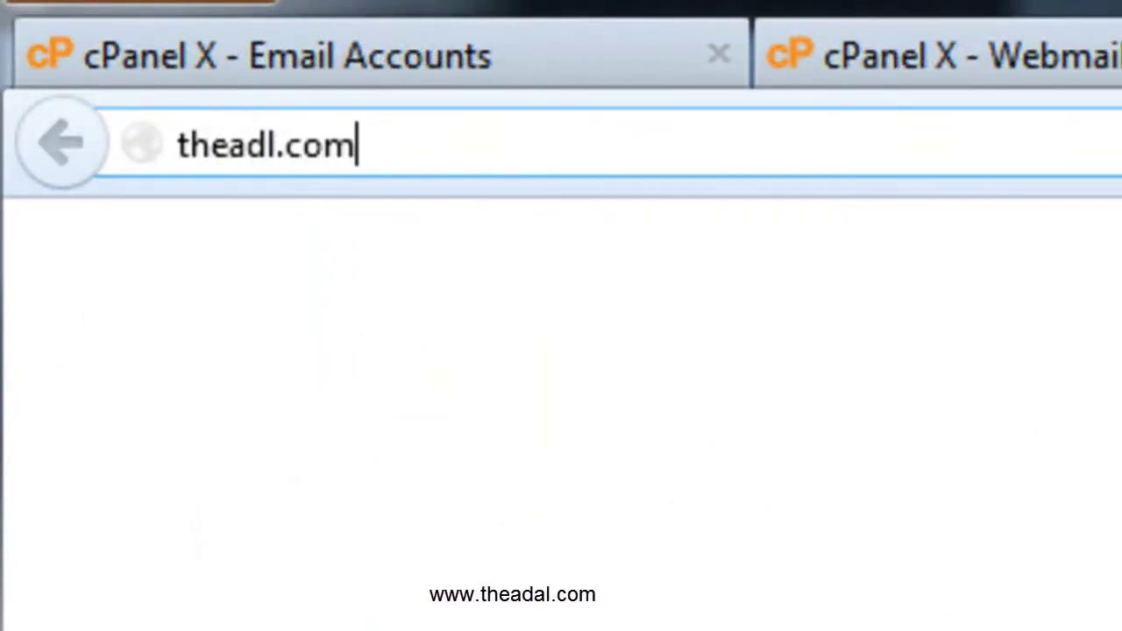
key(BackSpace)
key(BackSpace)
key(BackSpace)
key(BackSpace)
key(BackSpace)
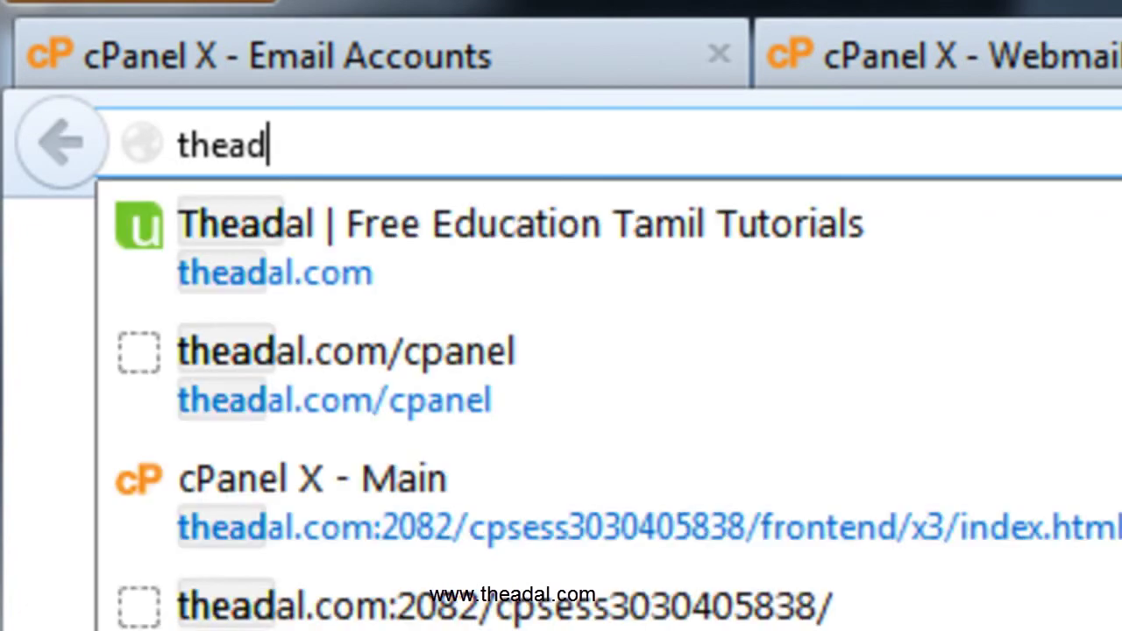
text(a)
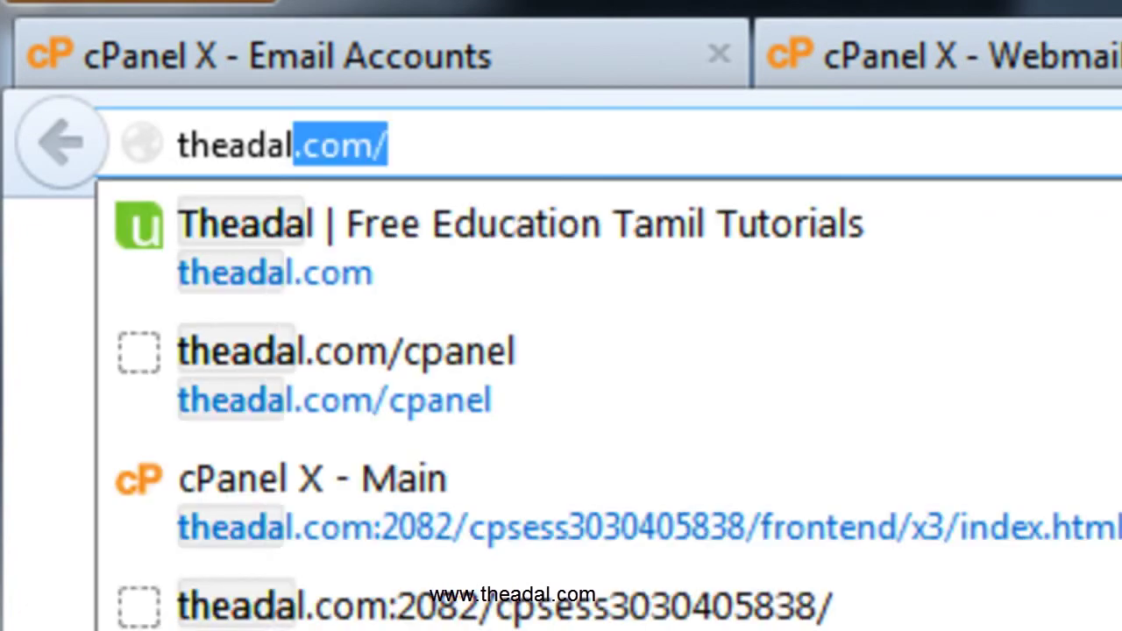
text(l.com)
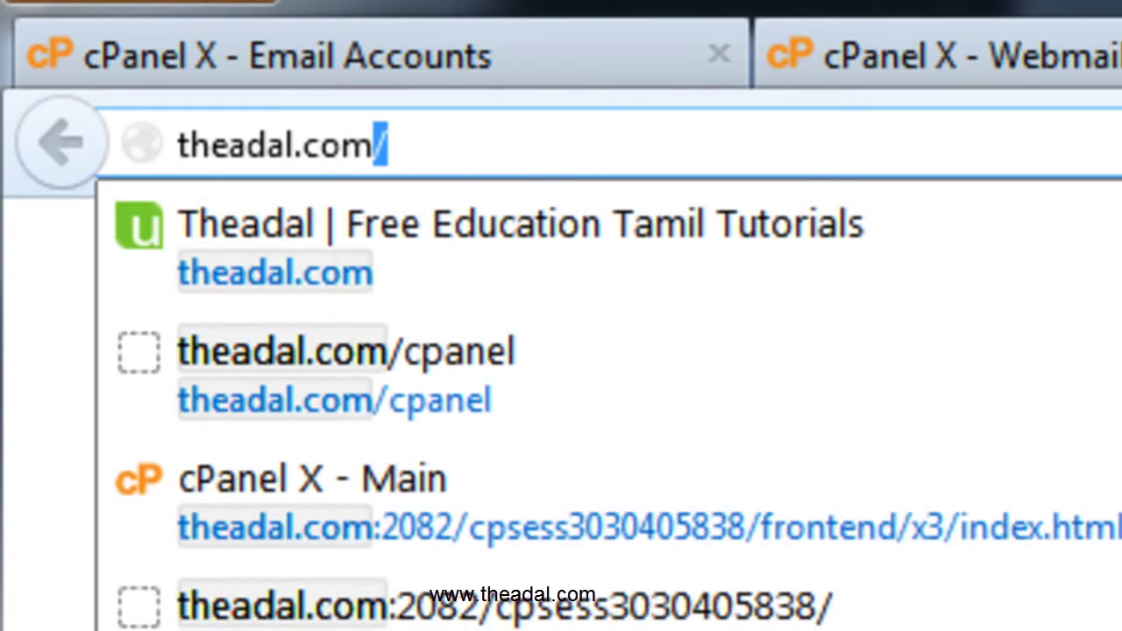
text(/webmail)
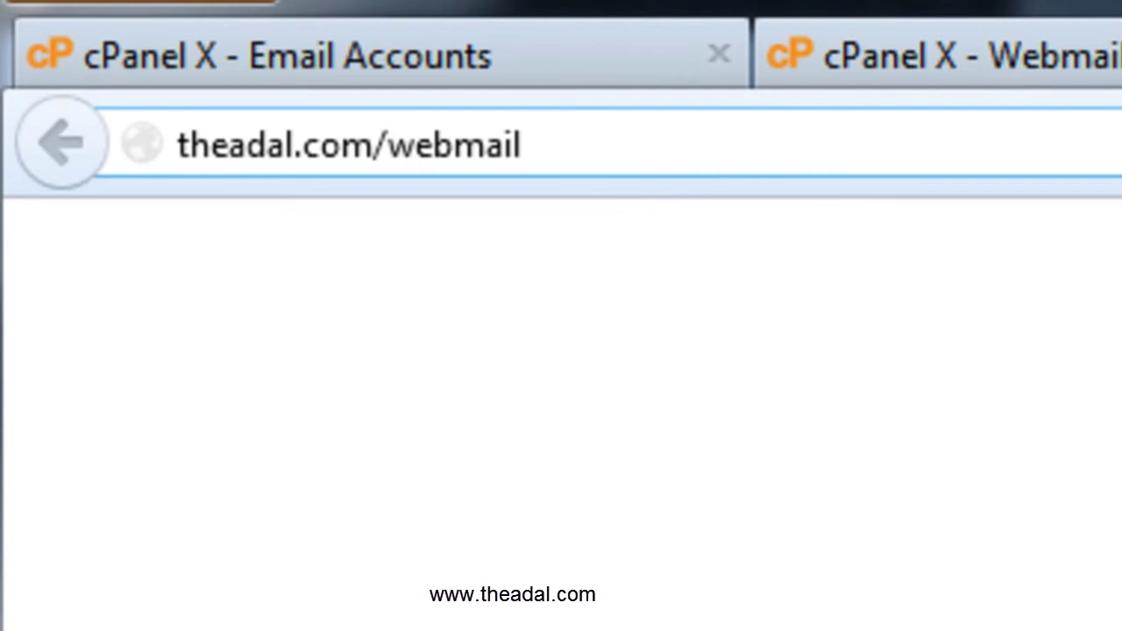
key(Return)
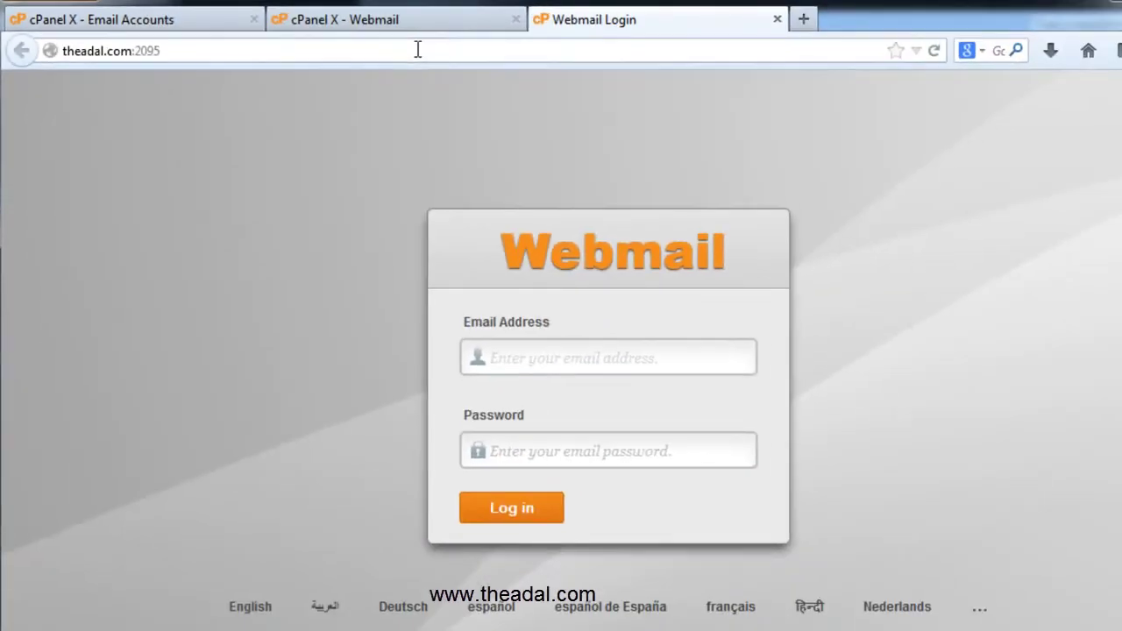
click(315, 37)
scroll(298, 553, down, 4)
triple_click(299, 561)
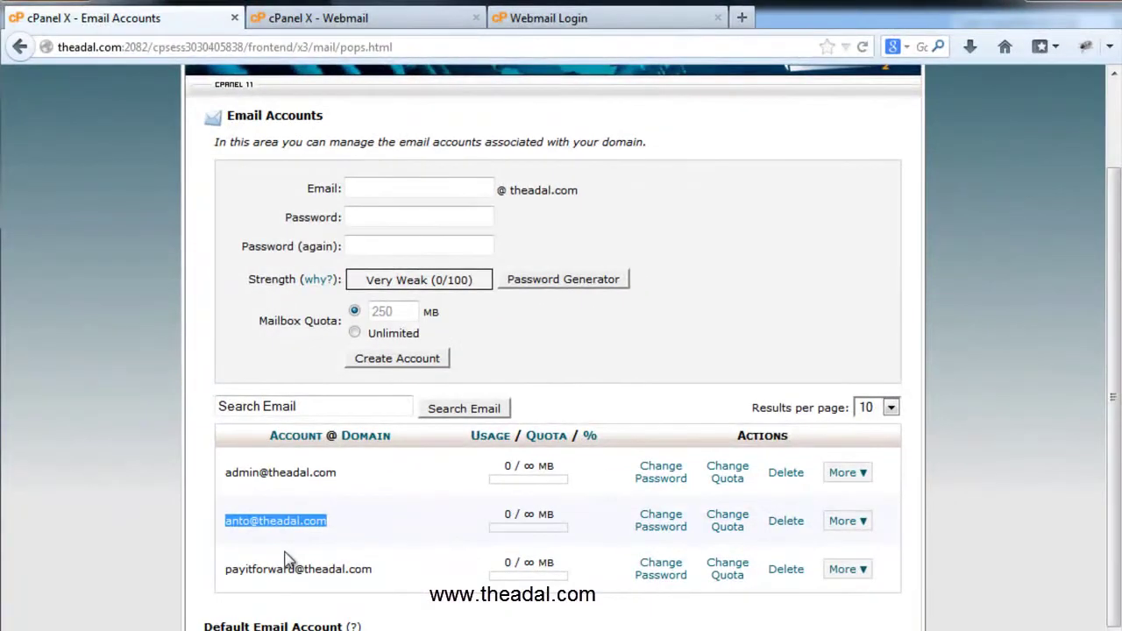
click(576, 18)
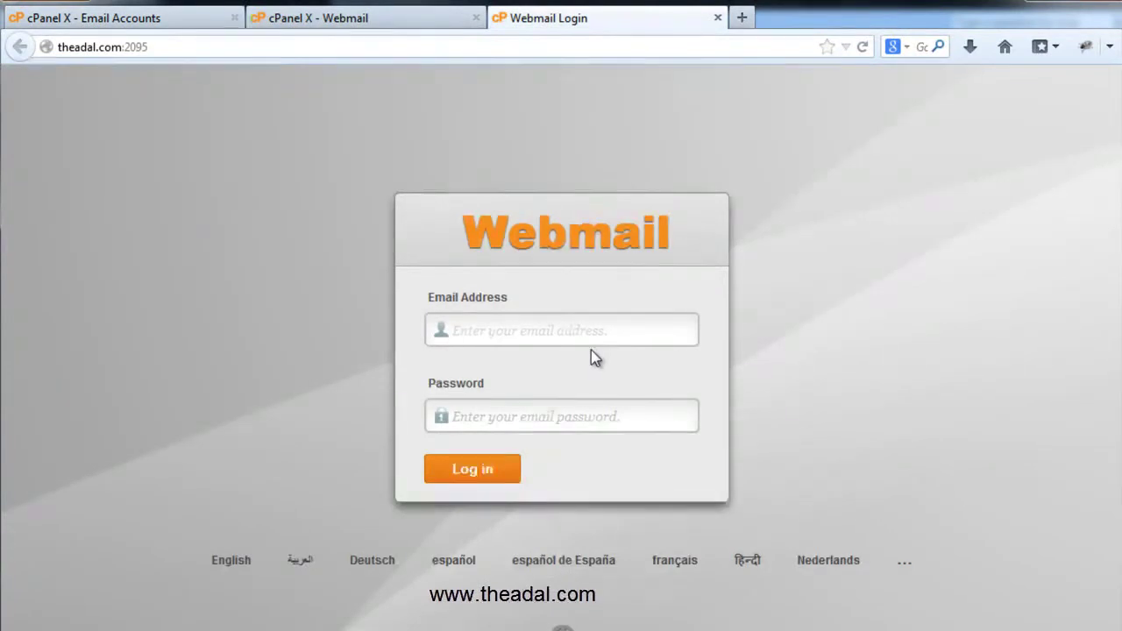
click(483, 329)
click(482, 328)
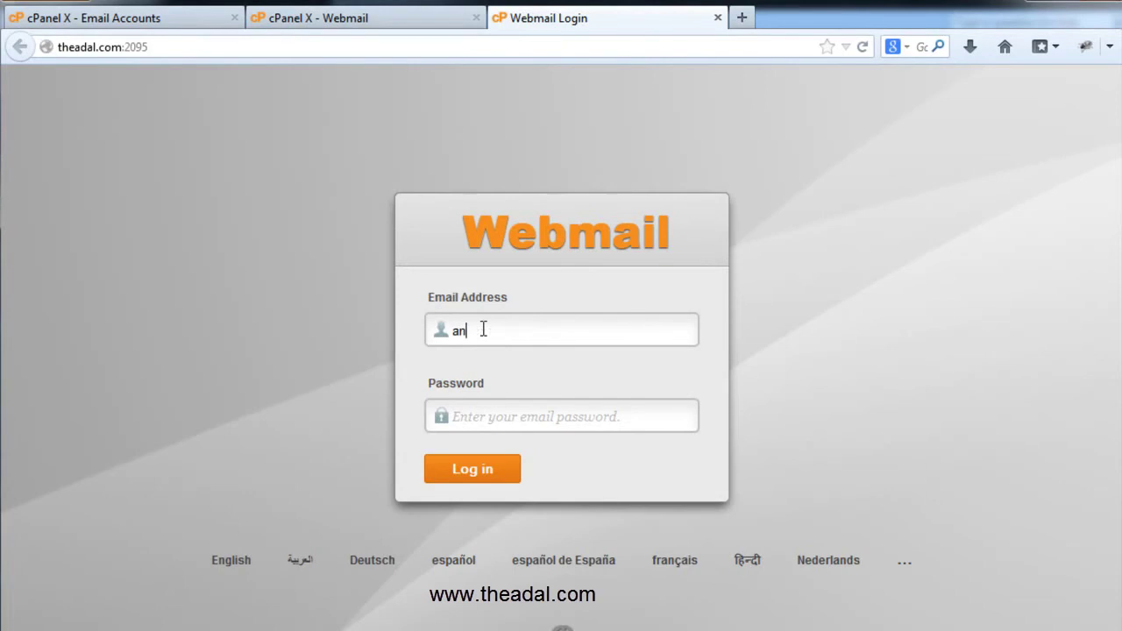
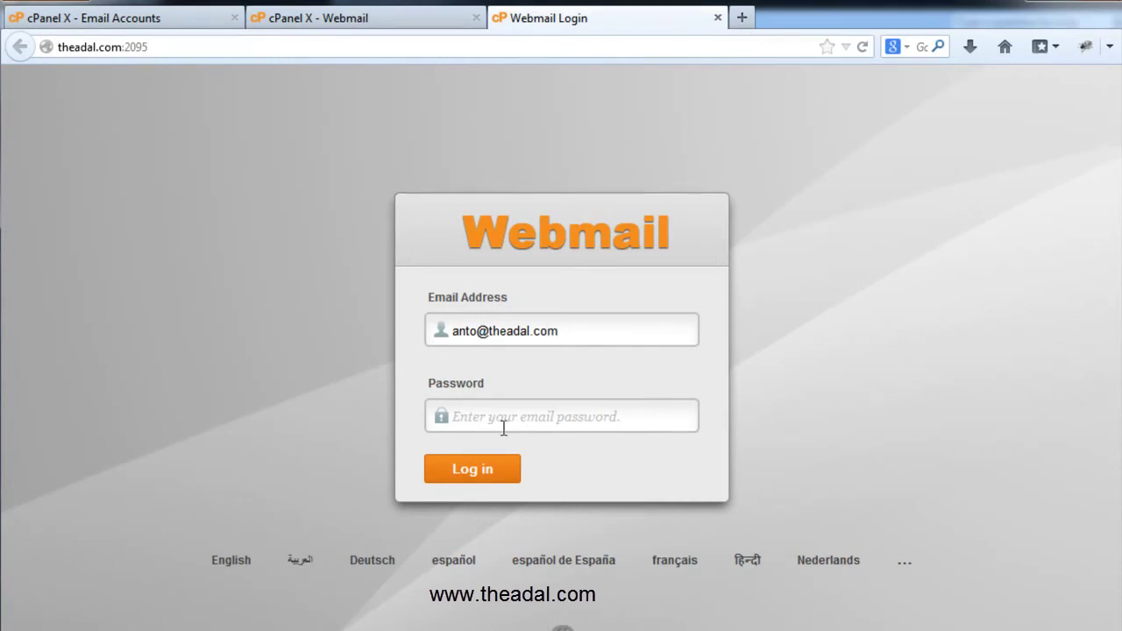
click(505, 418)
text(••••••••••)
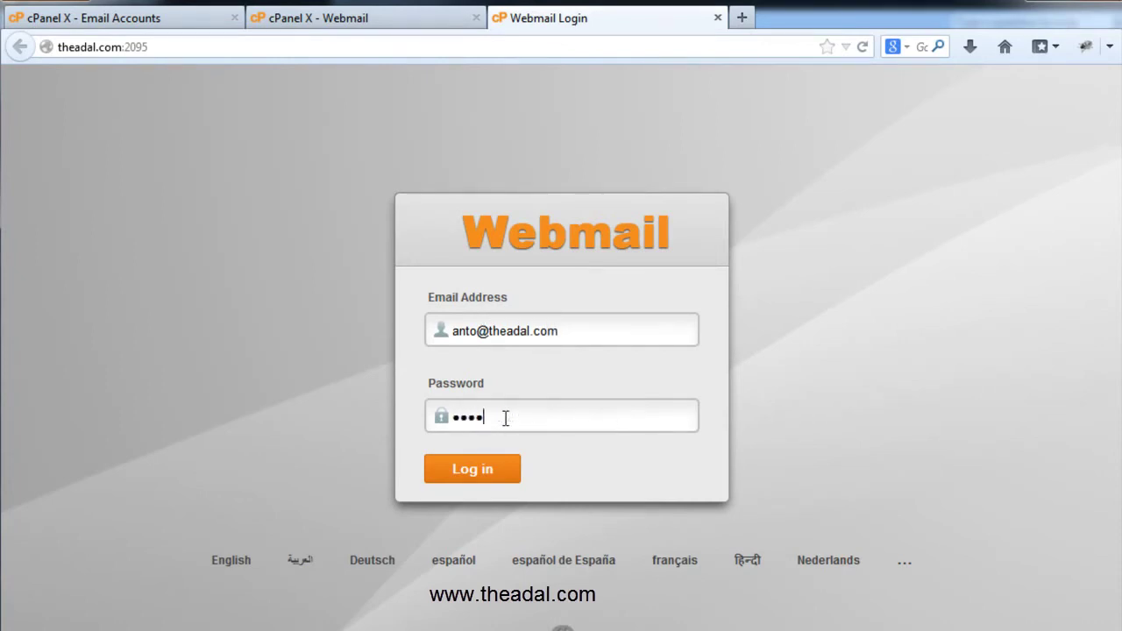
text(••••)
click(480, 484)
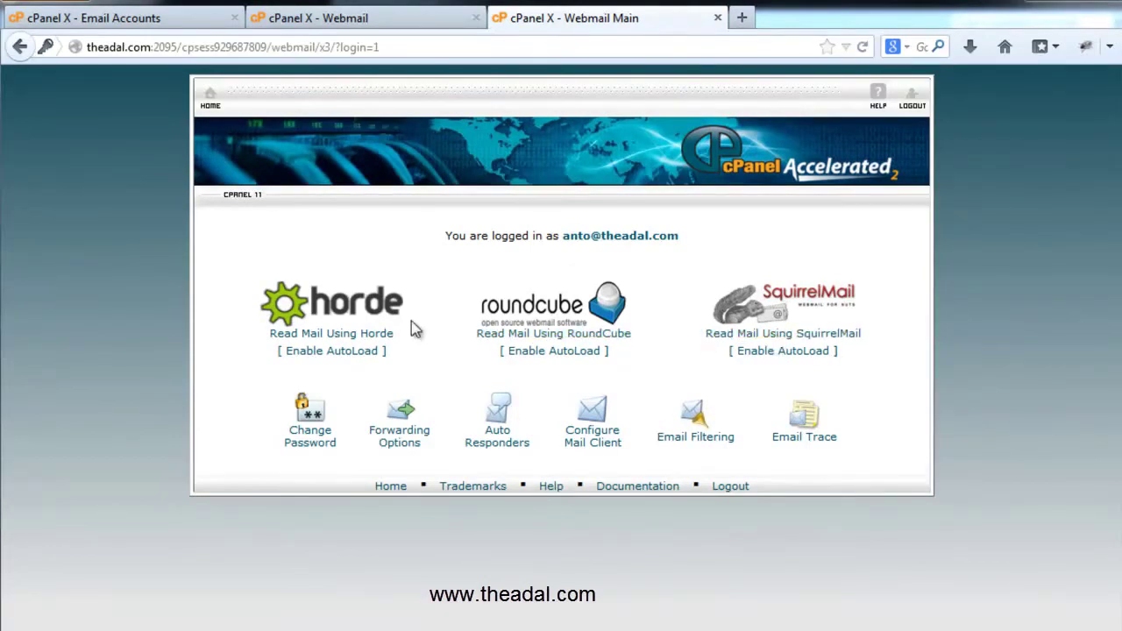
click(788, 334)
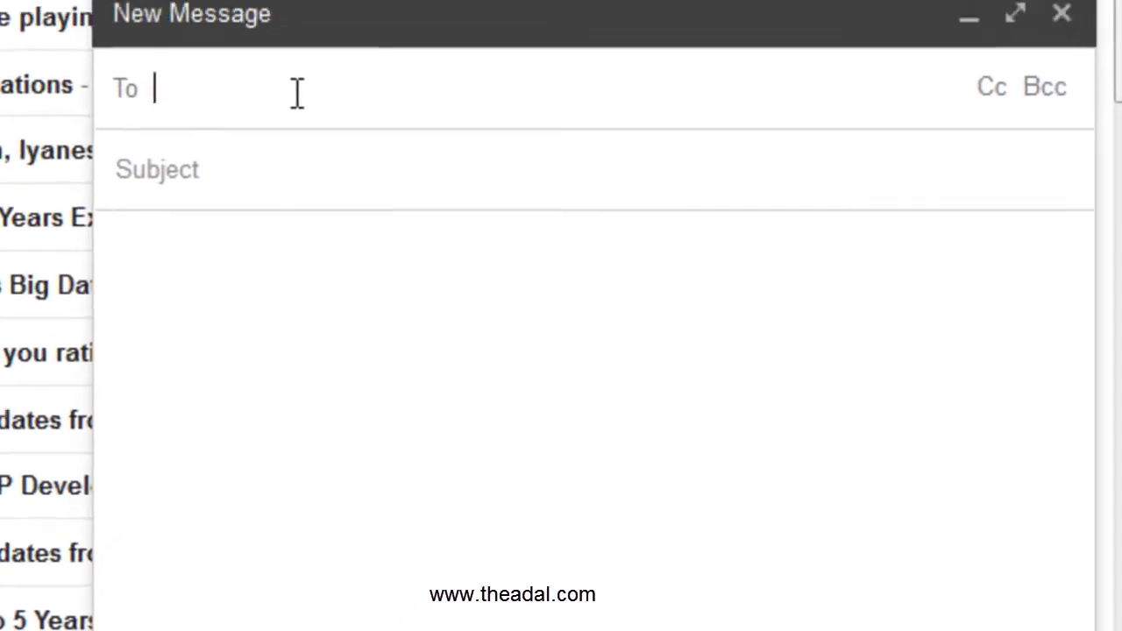
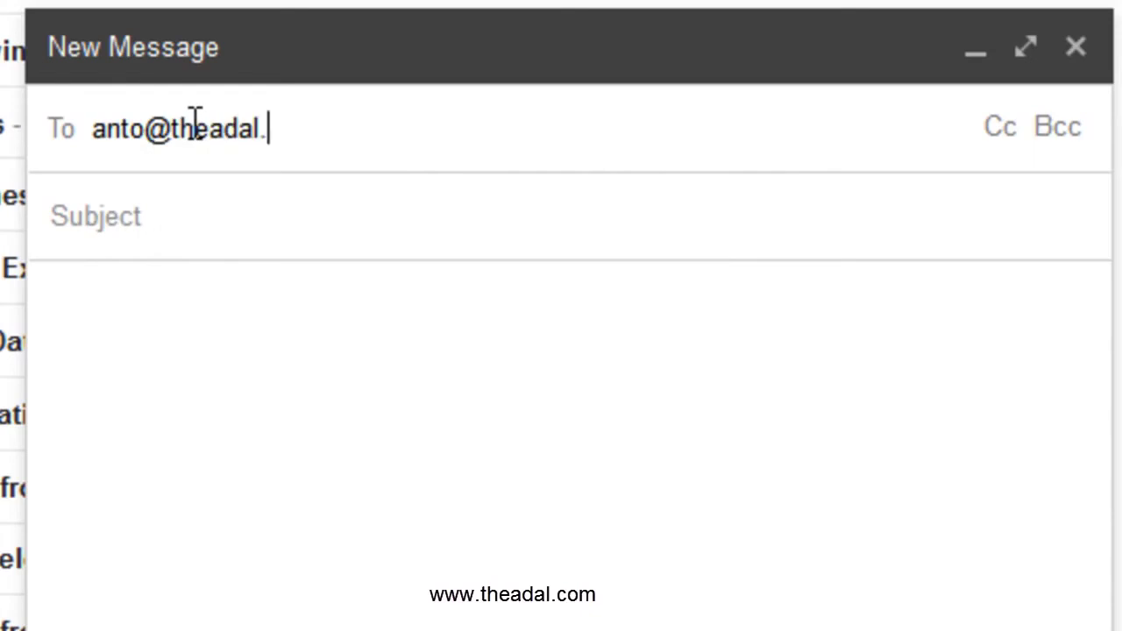
click(146, 235)
text(test)
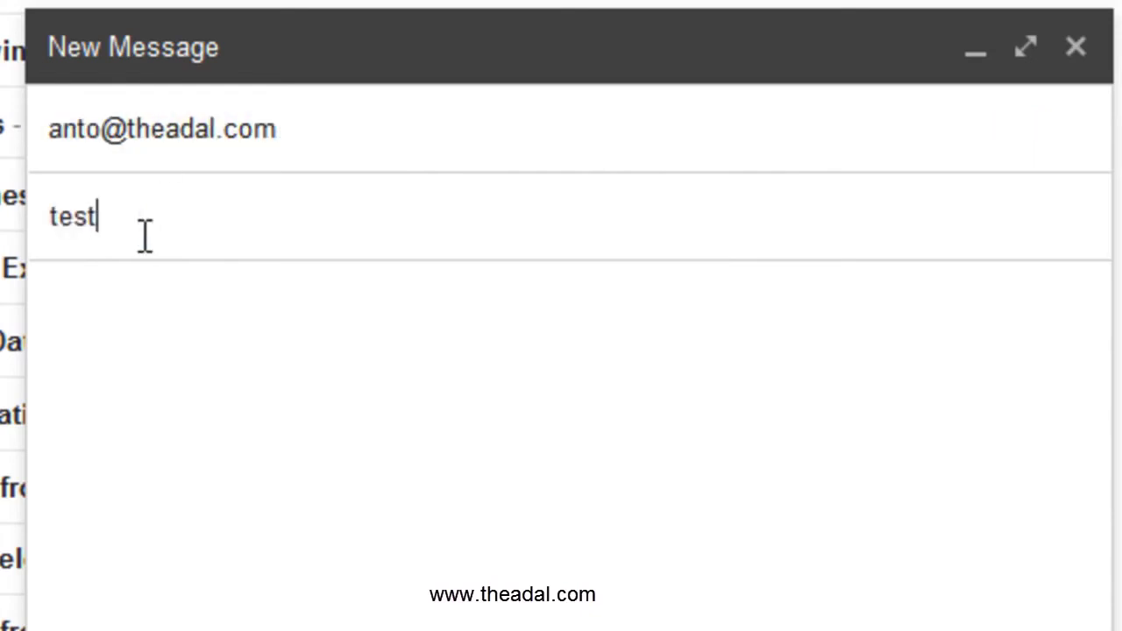
text( @)
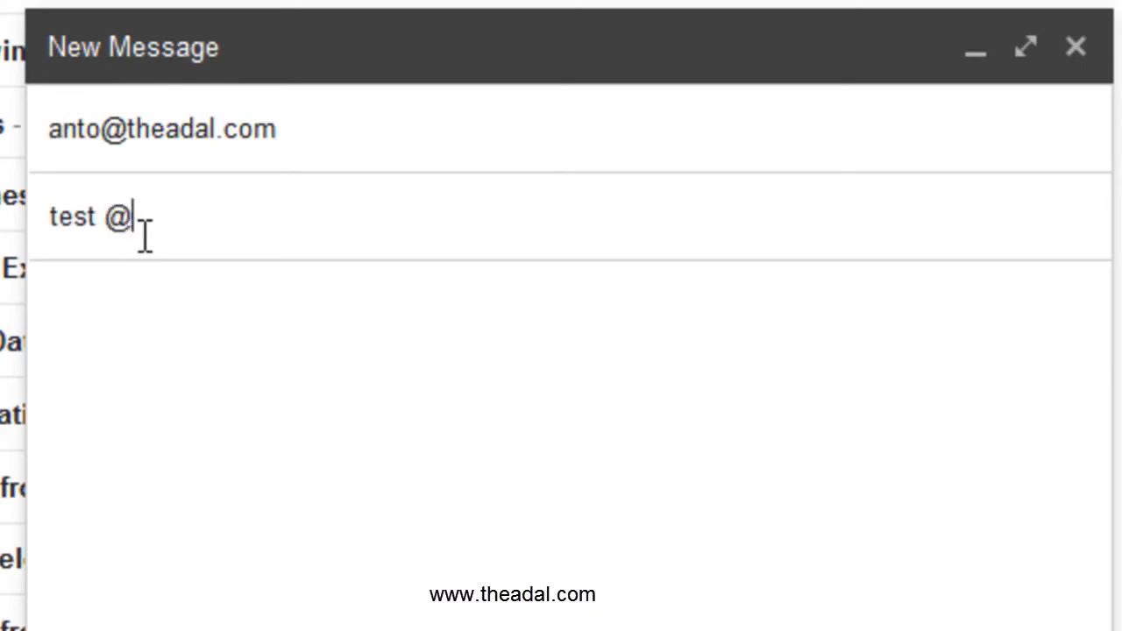
text(g:24)
drag(205, 219, 9, 219)
key(ctrl+c)
click(103, 306)
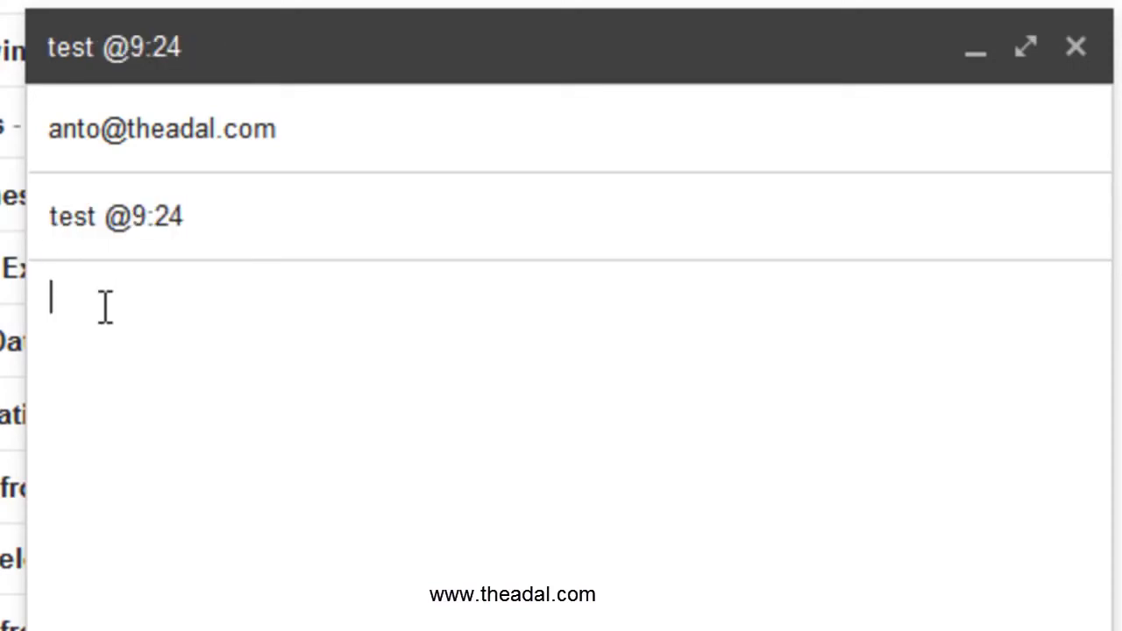
key(ctrl+v)
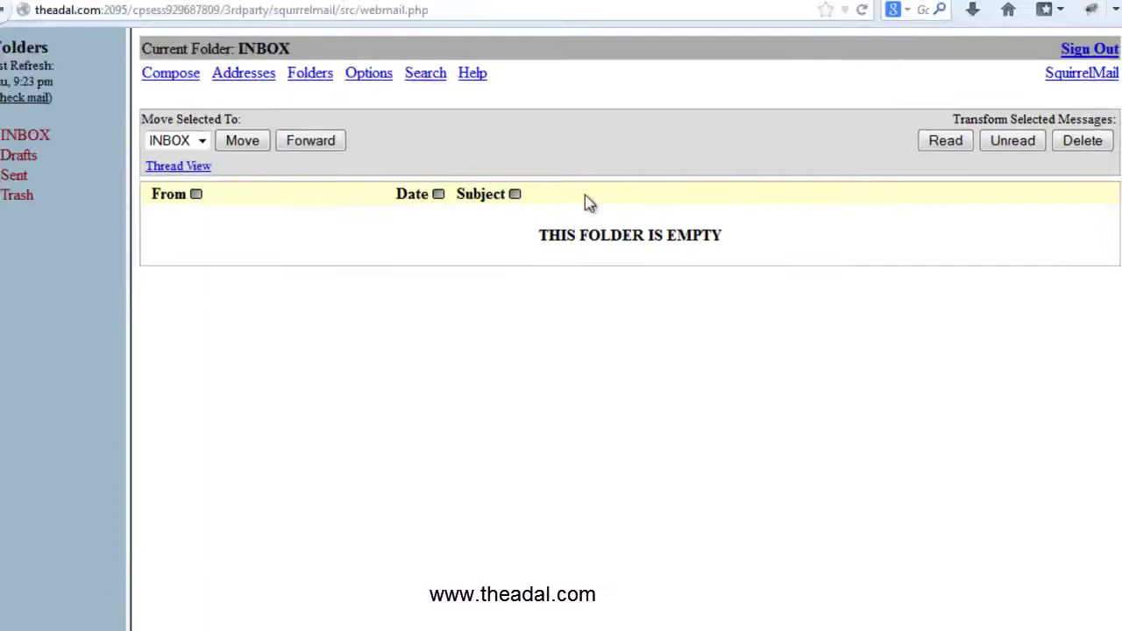
Refresh the SquirrelMail INBOX, open the arrived 'test @9:24' message, and return to the list.
click(18, 138)
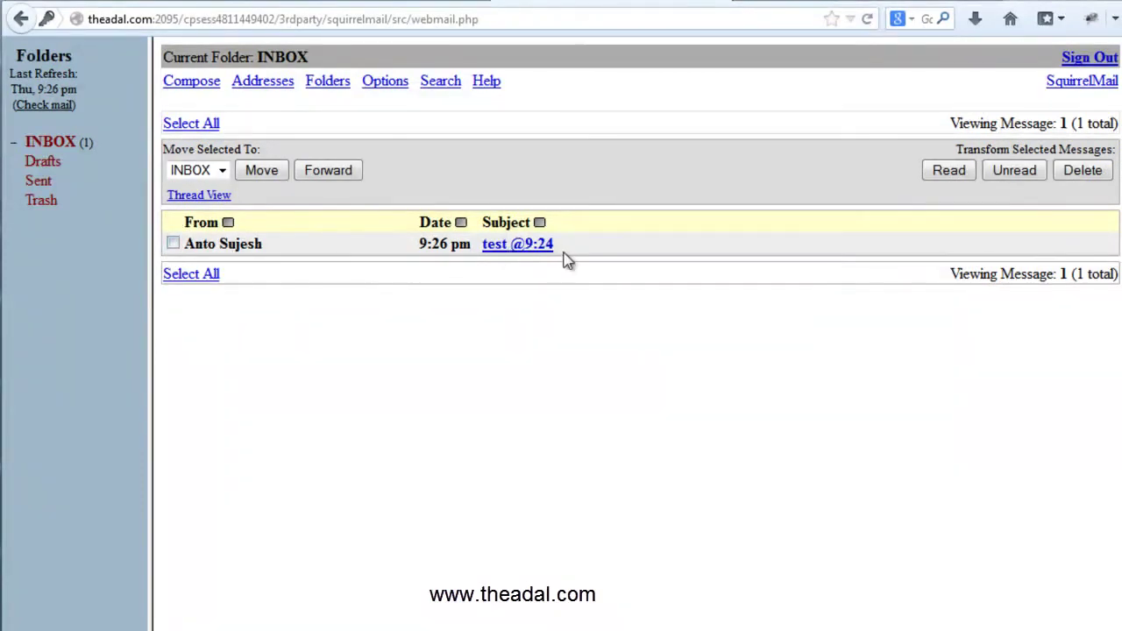
click(523, 255)
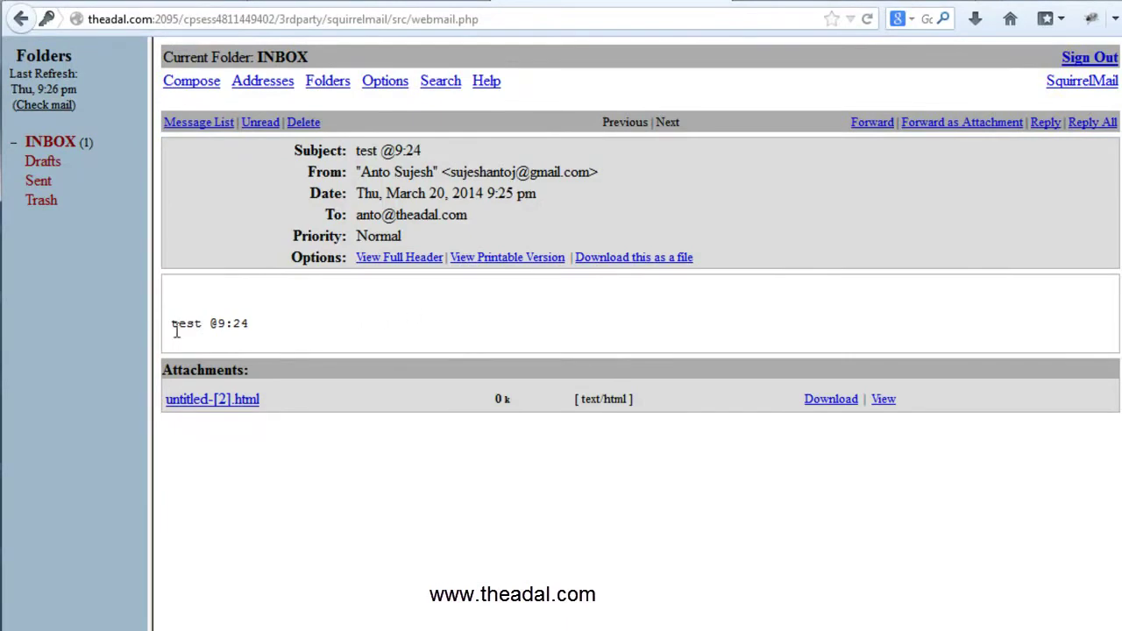
click(54, 167)
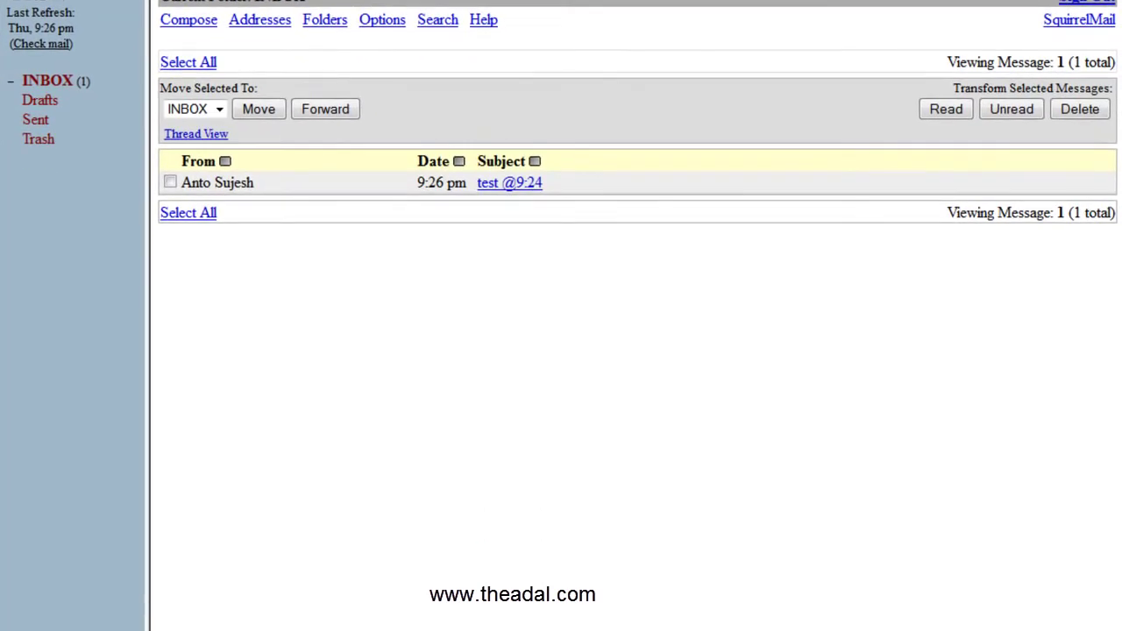
Show all Control Panel items as Small icons and open Mail (32-bit) setup.
key(super)
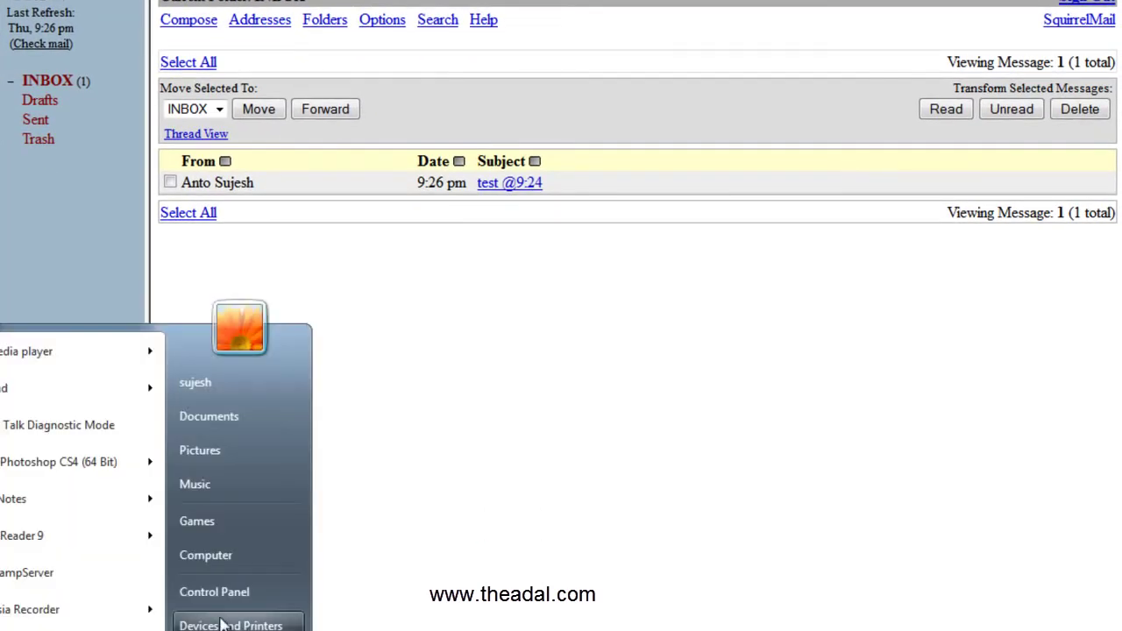
click(219, 592)
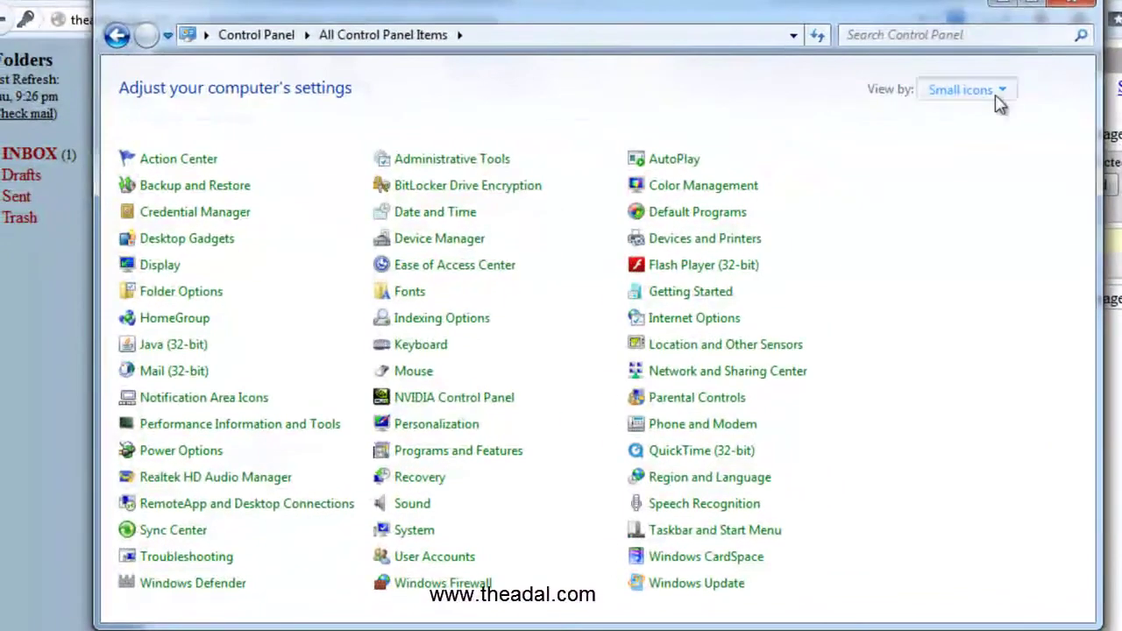
click(991, 85)
click(978, 105)
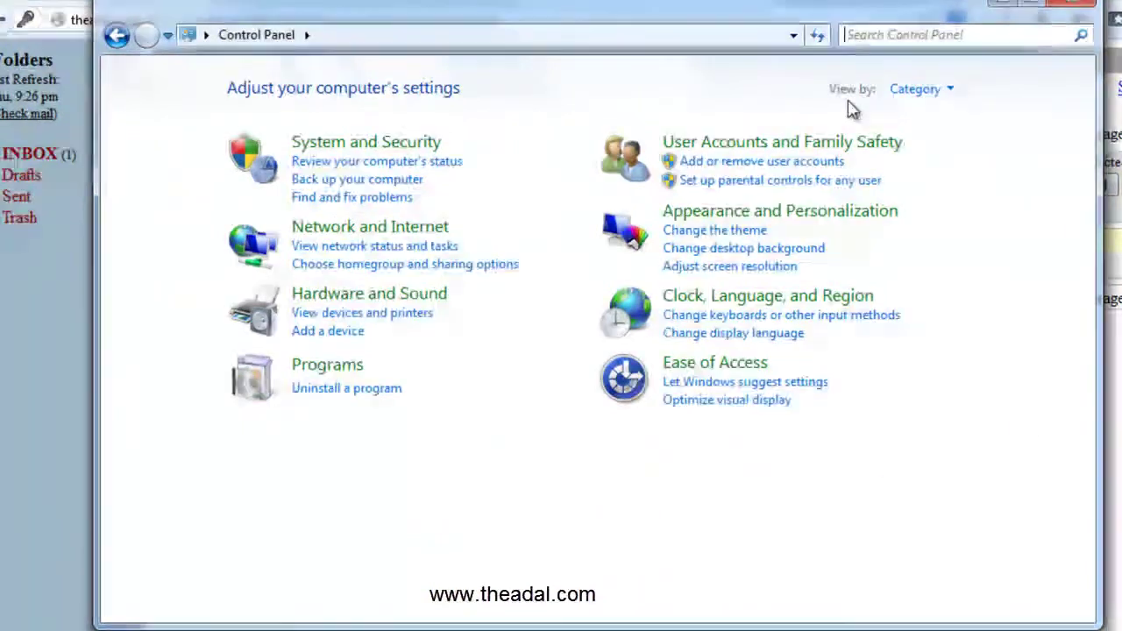
click(950, 93)
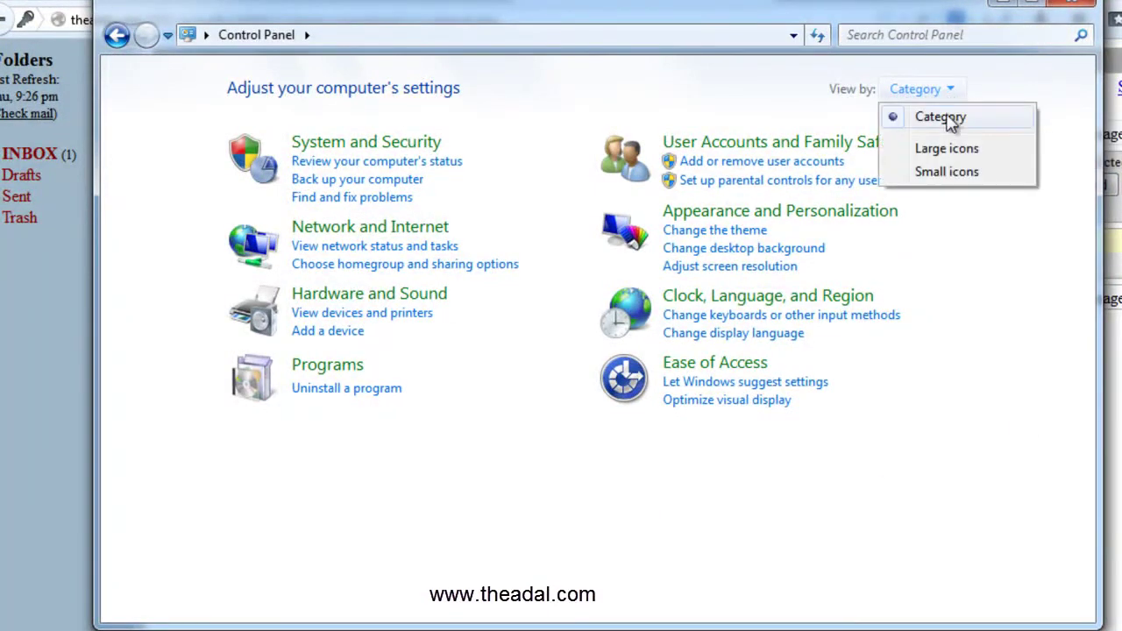
click(943, 175)
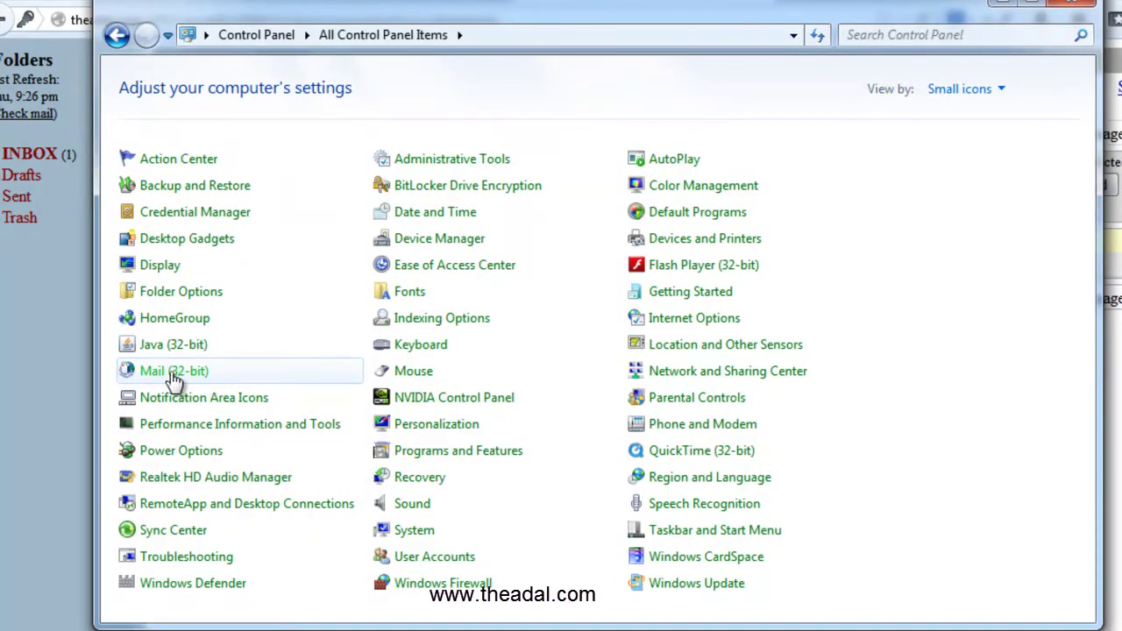
click(176, 377)
drag(186, 0, 367, 206)
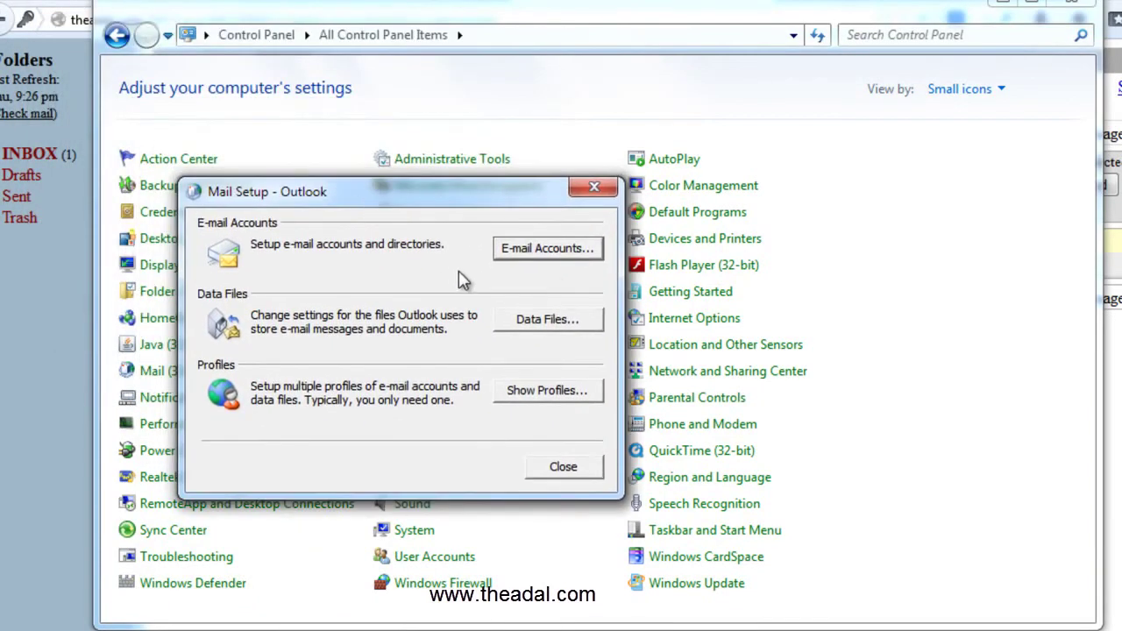
From Mail Setup's E-mail Accounts, choose New to bring up the Add New E-mail Account dialog.
click(547, 249)
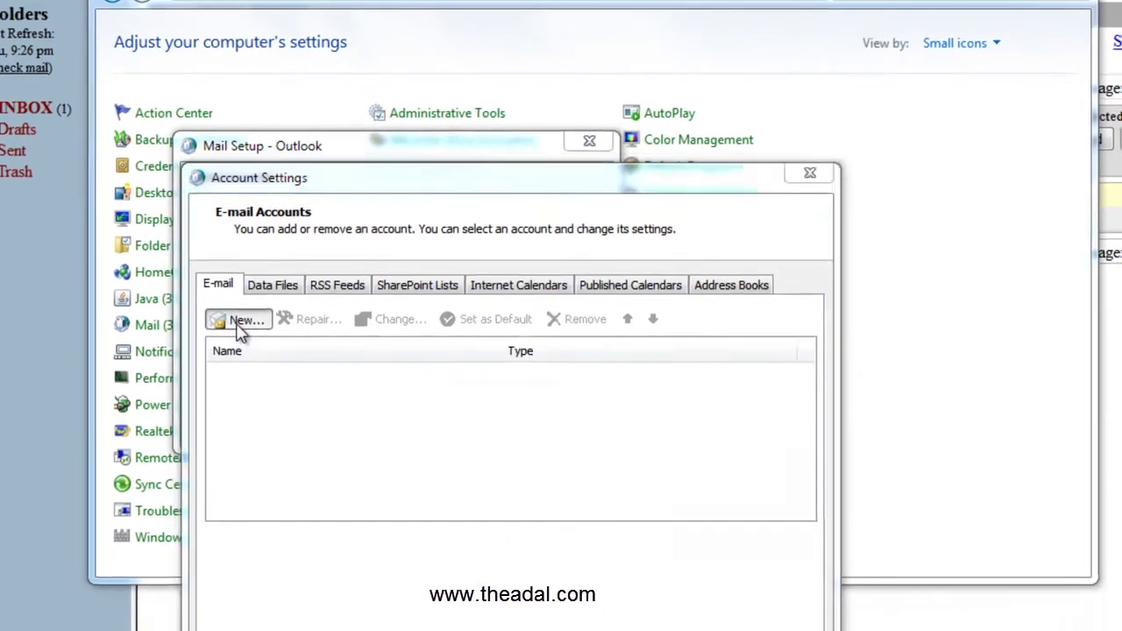
click(246, 368)
drag(351, 215, 349, 39)
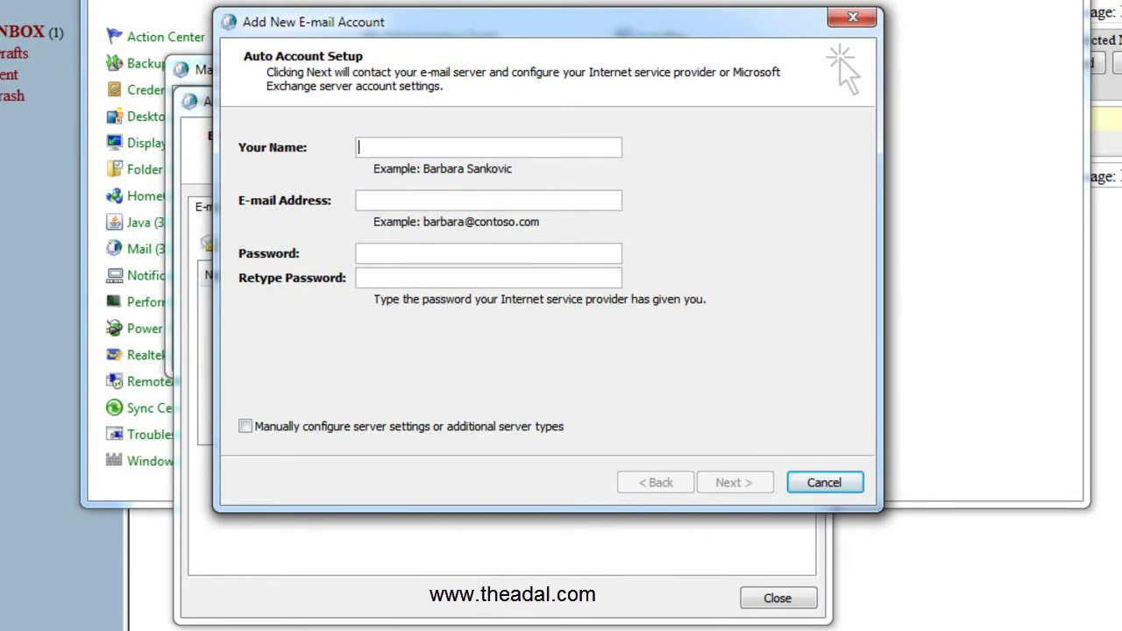
Browse the Start menu's Microsoft Office 2007 program group, then return to the account setup.
key(super)
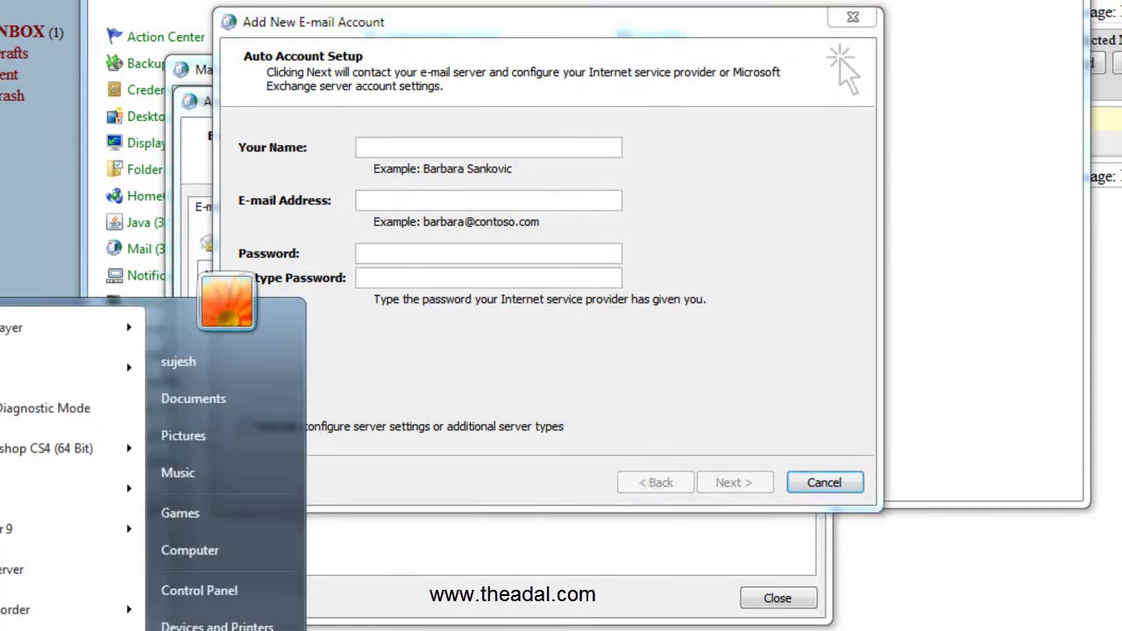
click(35, 627)
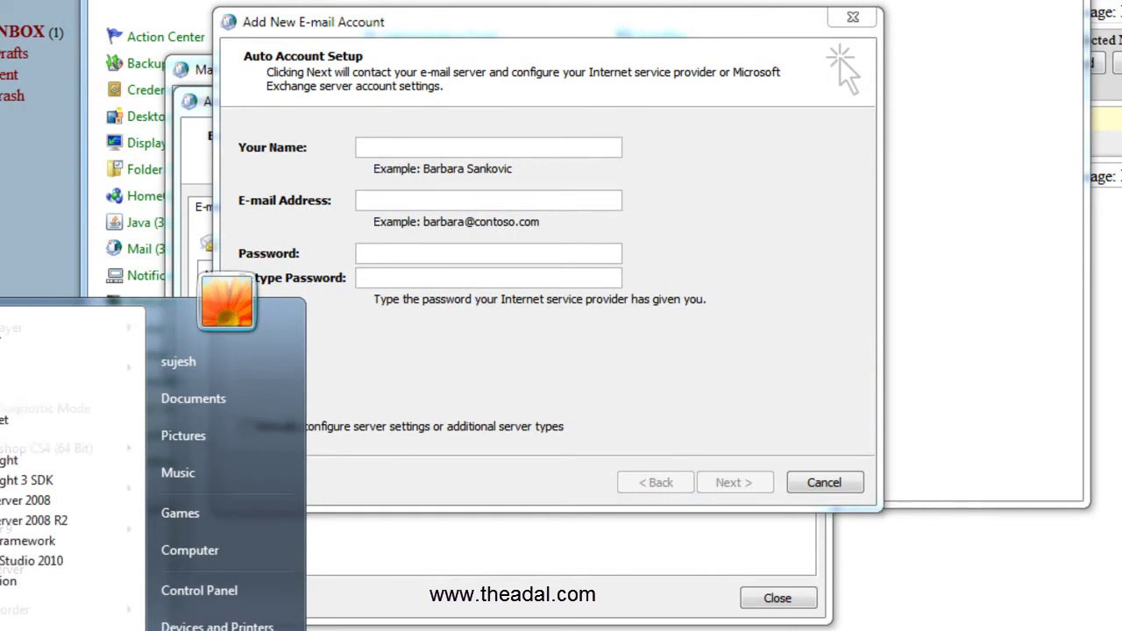
click(21, 441)
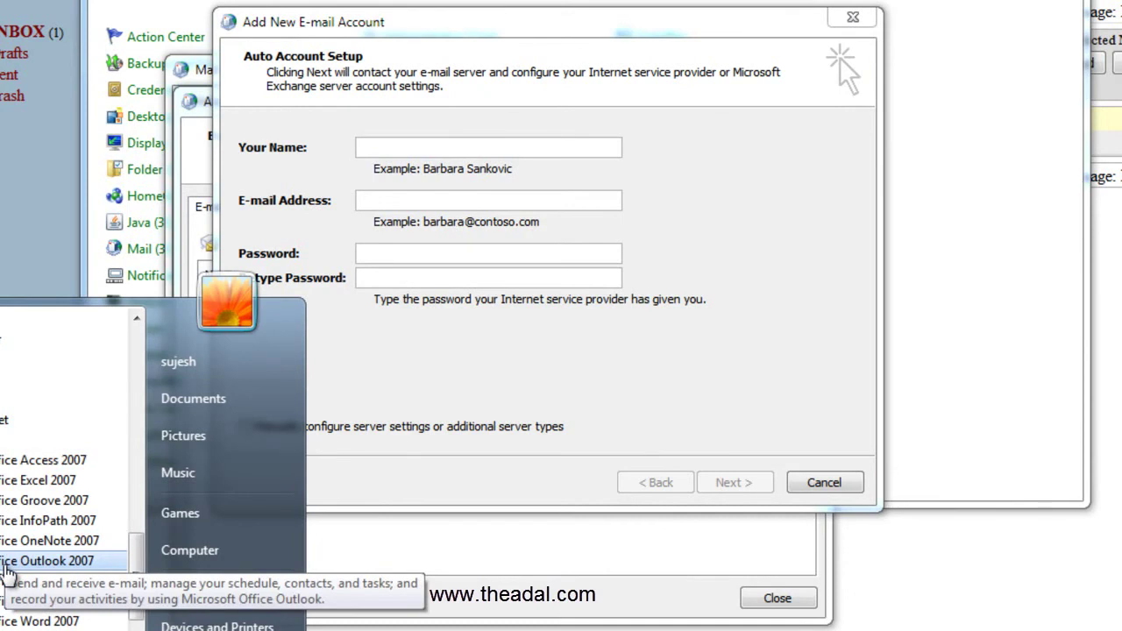
click(7, 570)
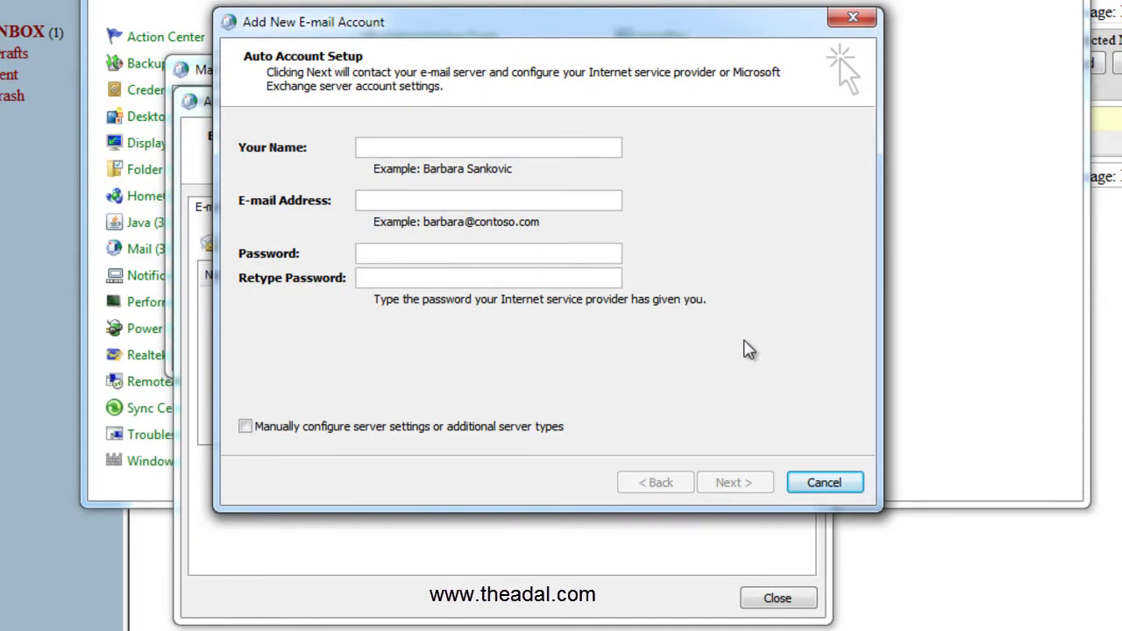
Choose manual server configuration with Internet E-mail as the service type.
click(271, 440)
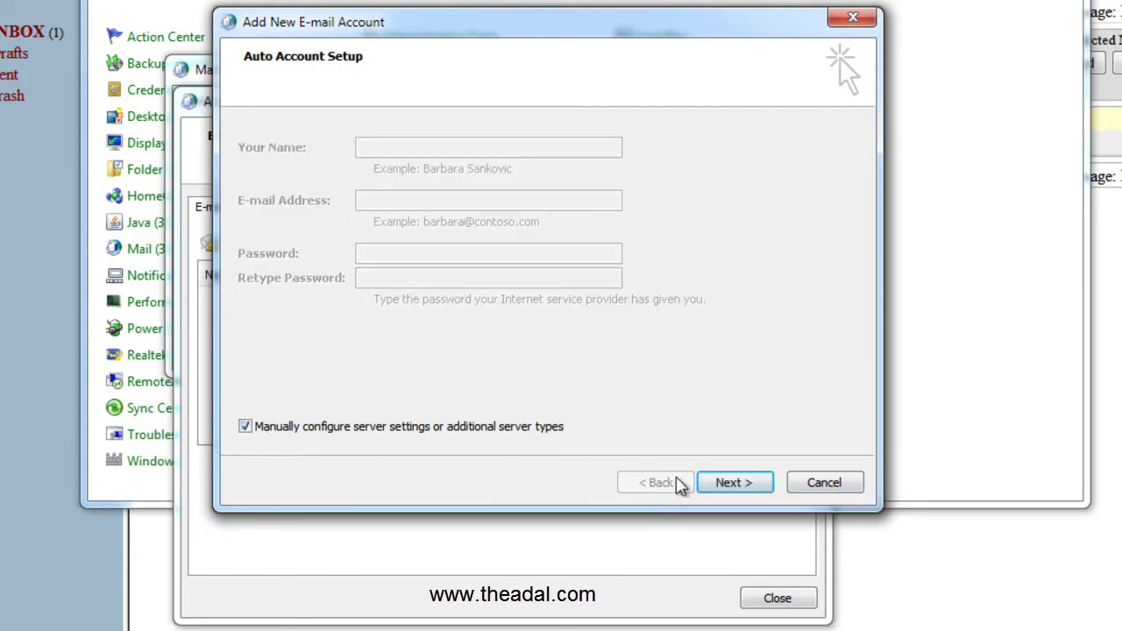
click(727, 491)
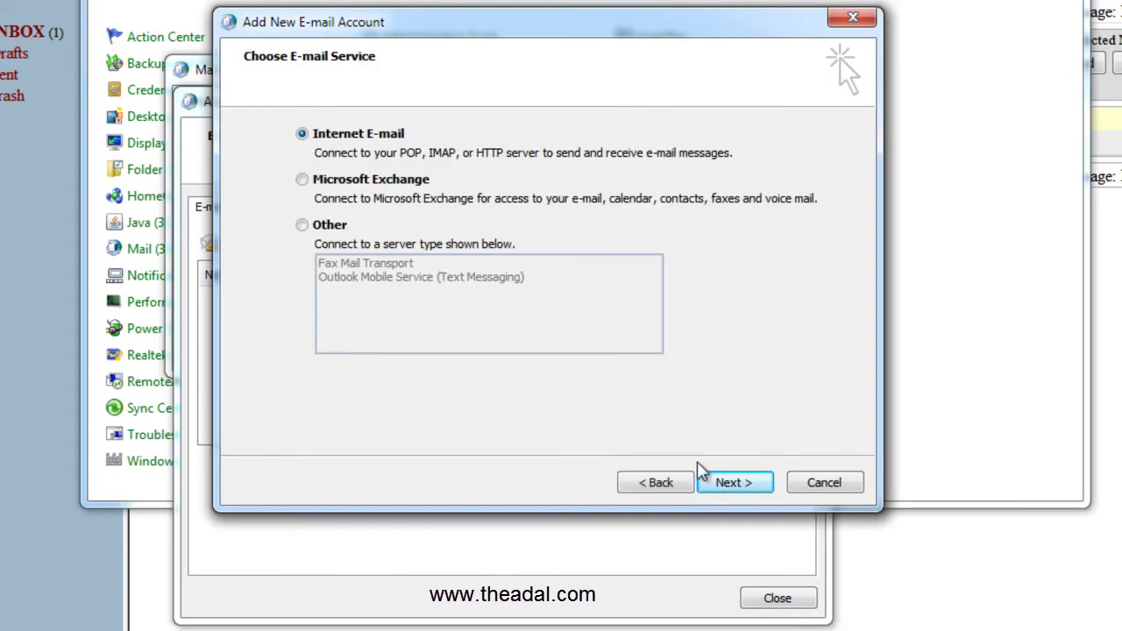
click(722, 484)
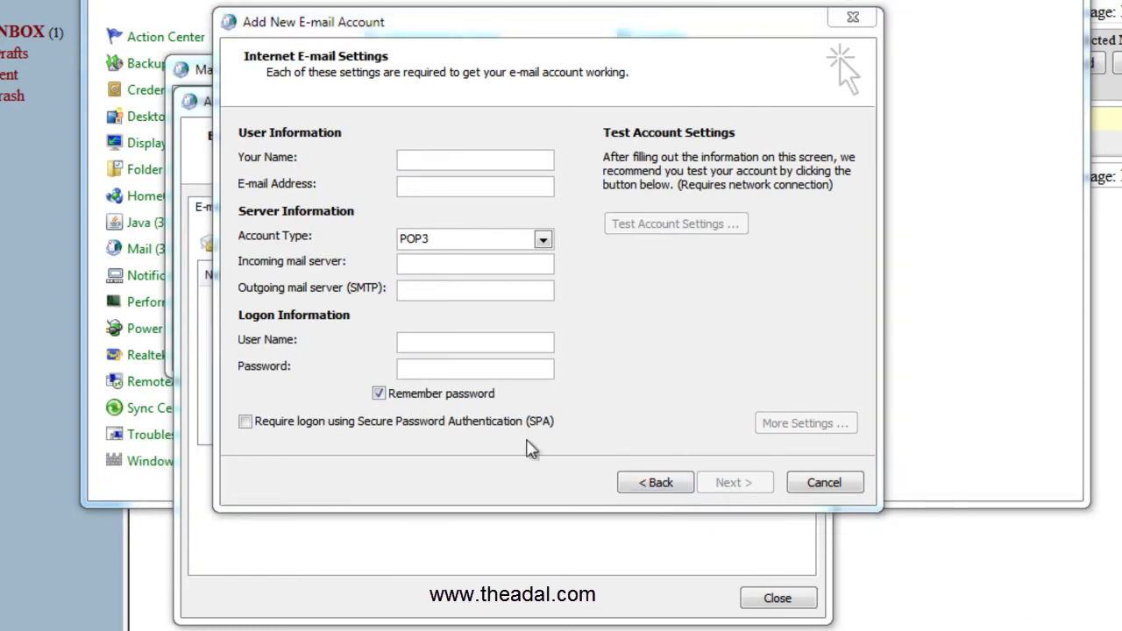
Enter the account holder's full name and their e-mail address.
click(436, 161)
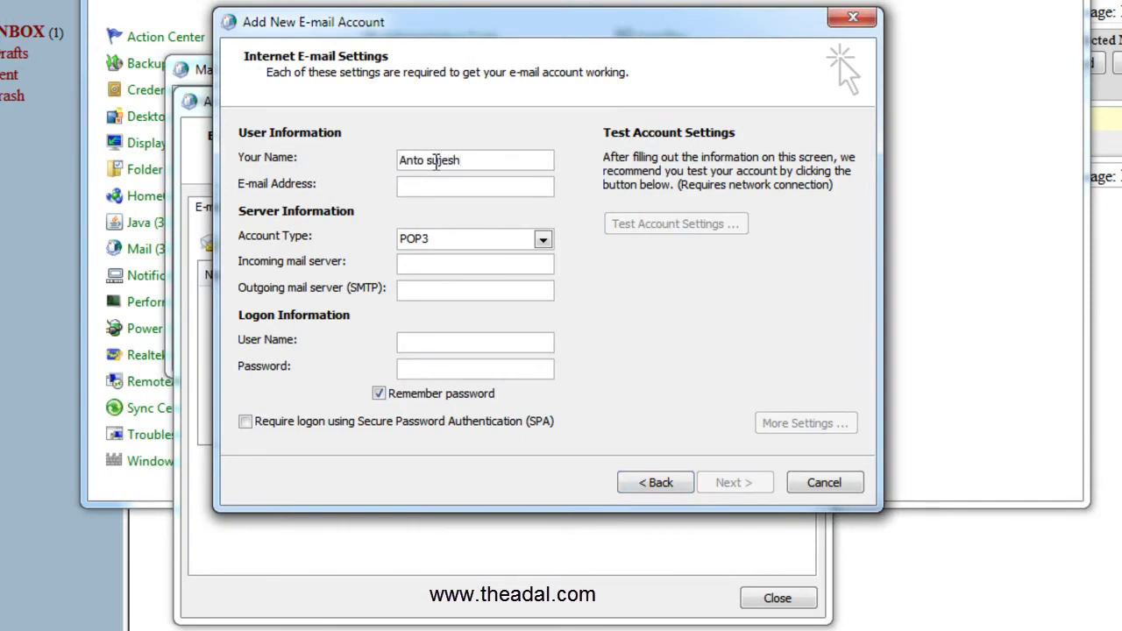
click(430, 184)
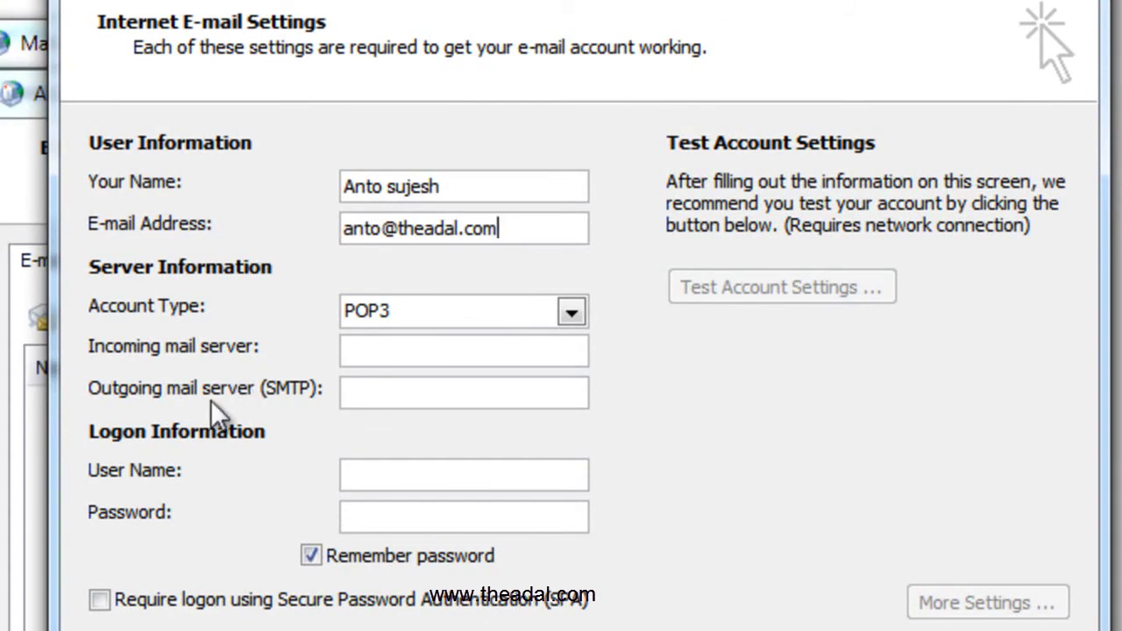
Set both the incoming and outgoing mail servers to mail.theadal.com.
click(413, 351)
text(mail)
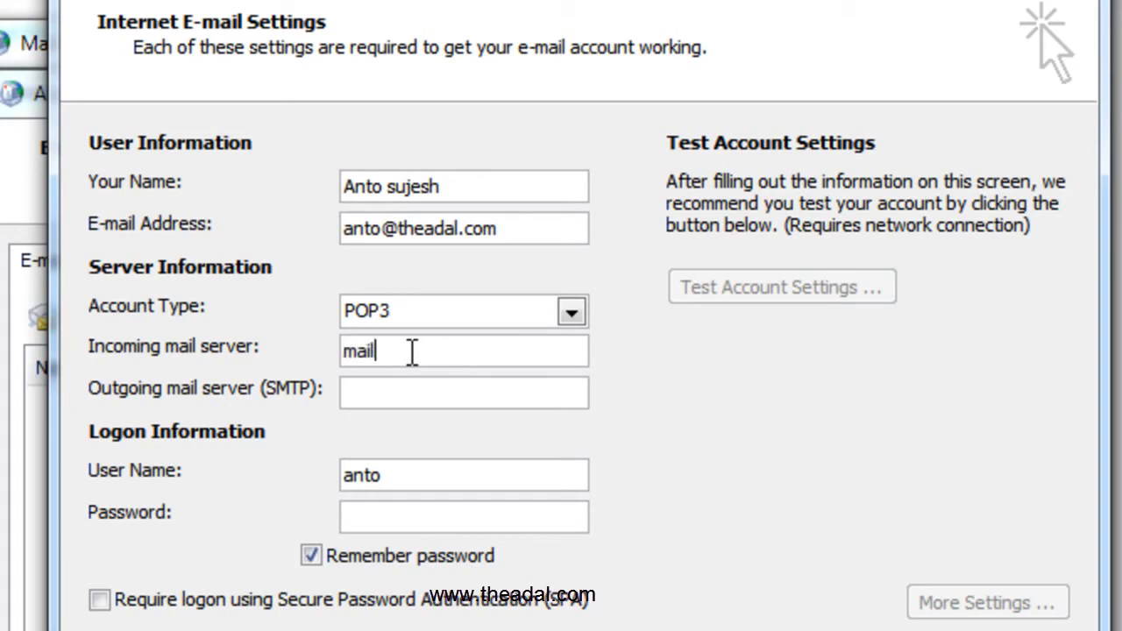
text(.)
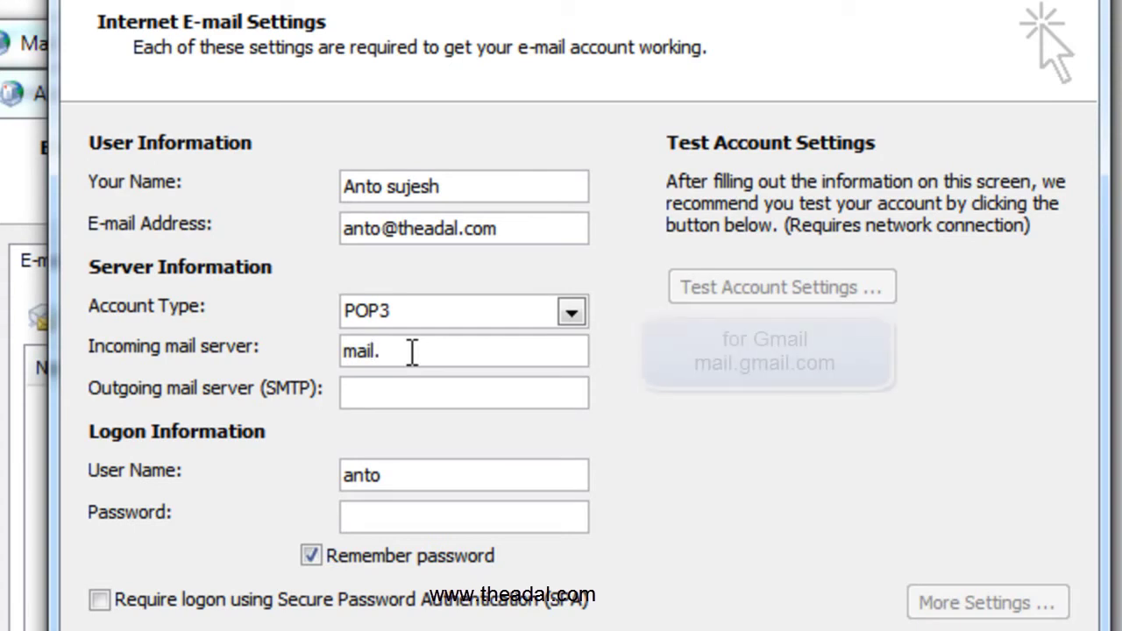
text(theadal)
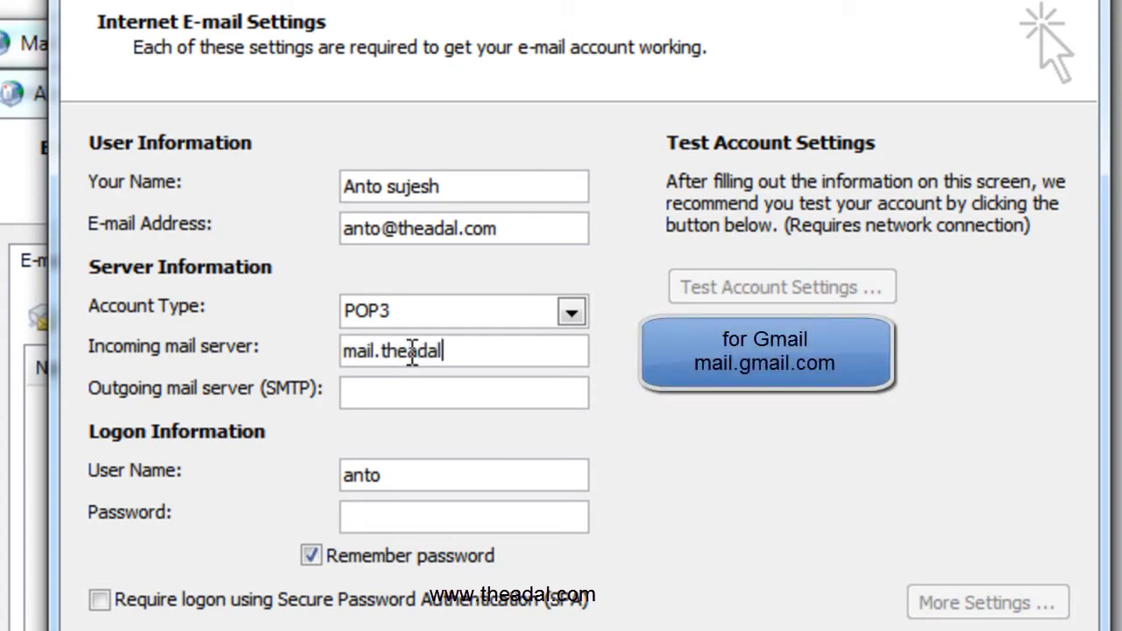
text(.com)
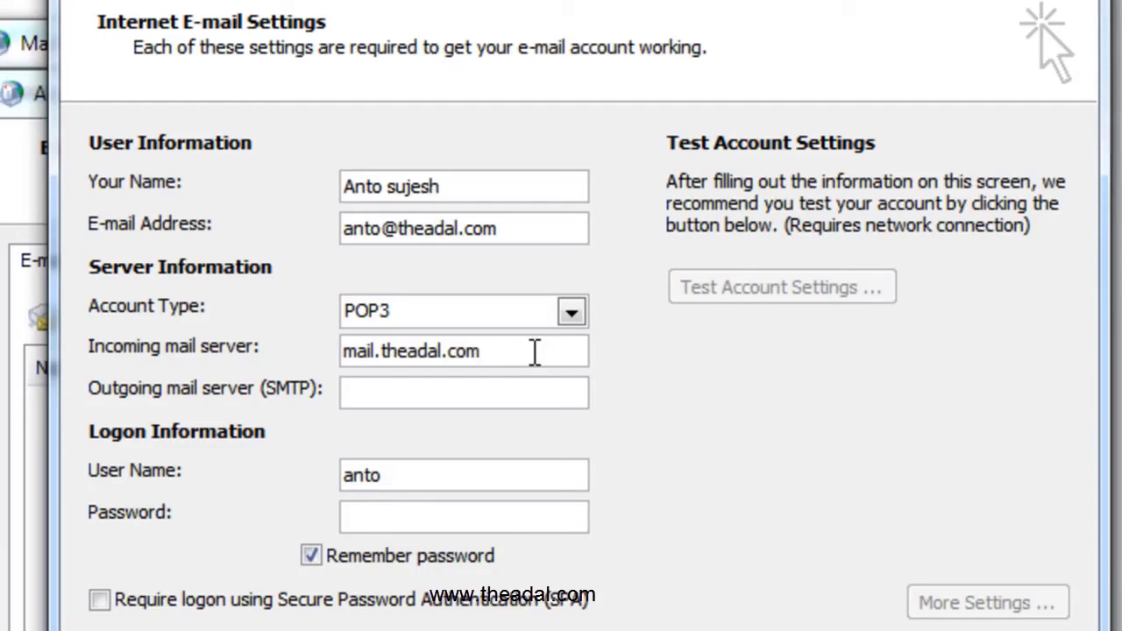
click(411, 395)
text(mail.theadal.com)
drag(393, 482, 341, 484)
click(399, 475)
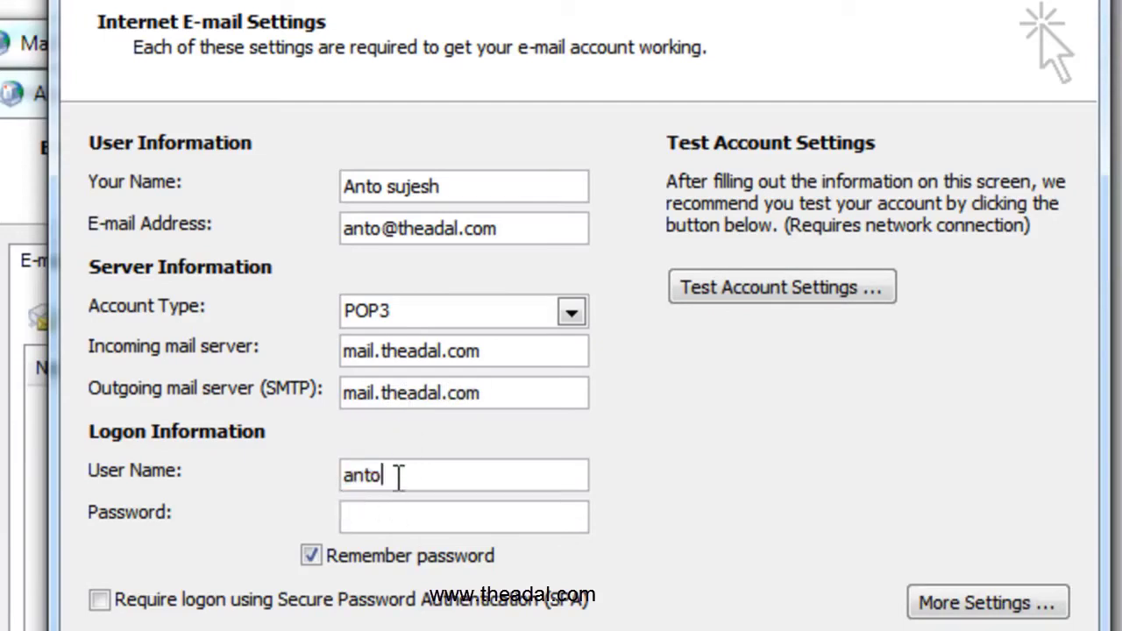
text(@theadal.)
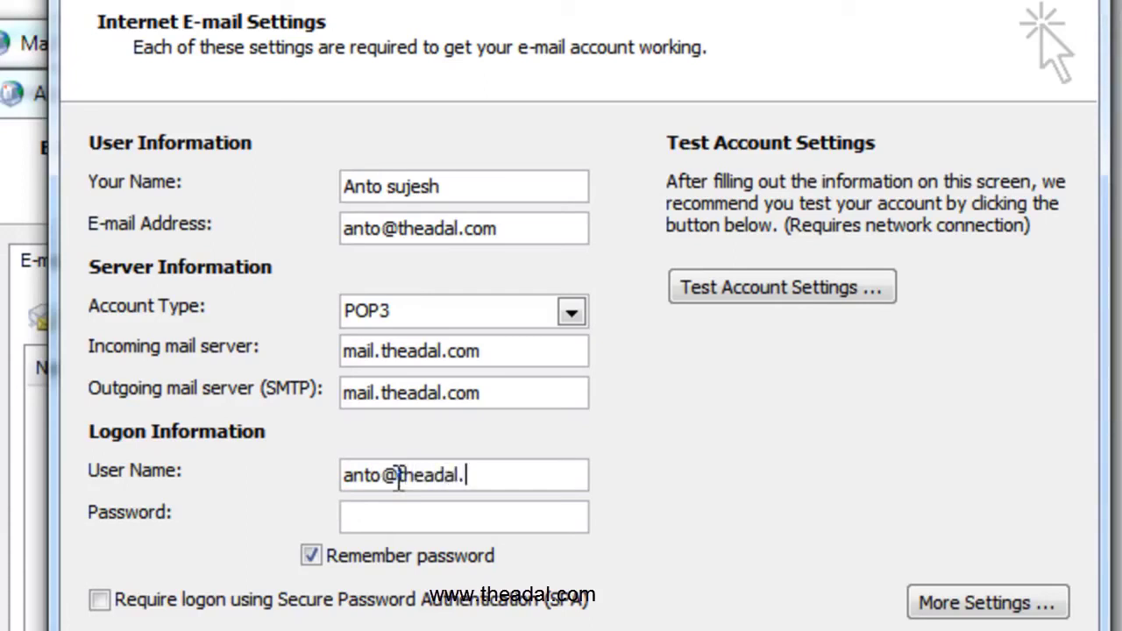
text(com)
click(389, 519)
text(**************)
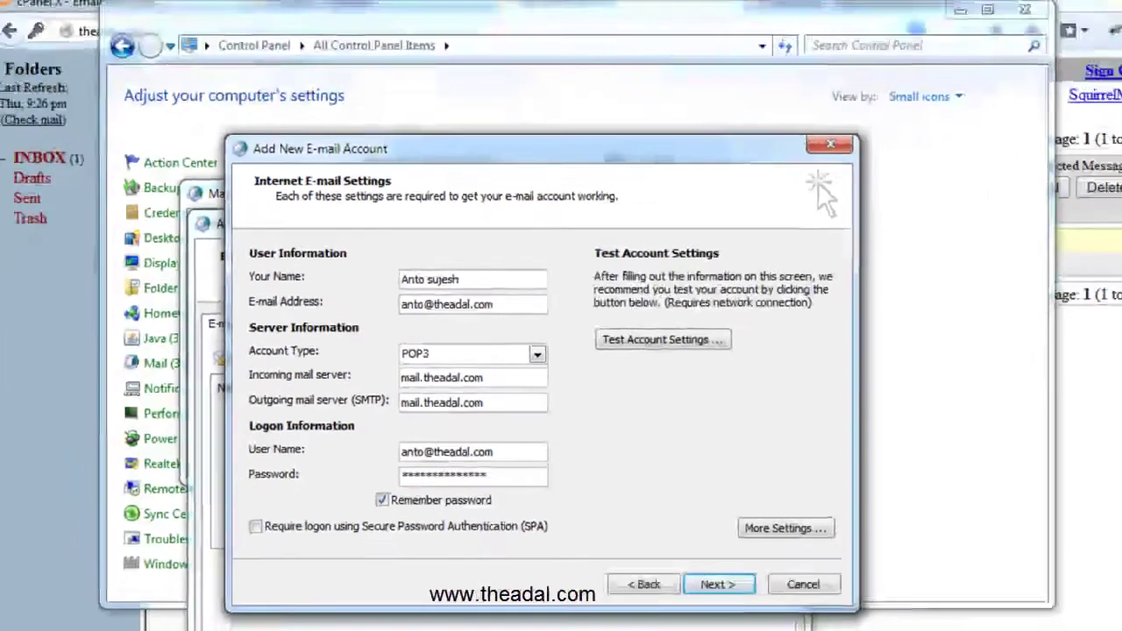
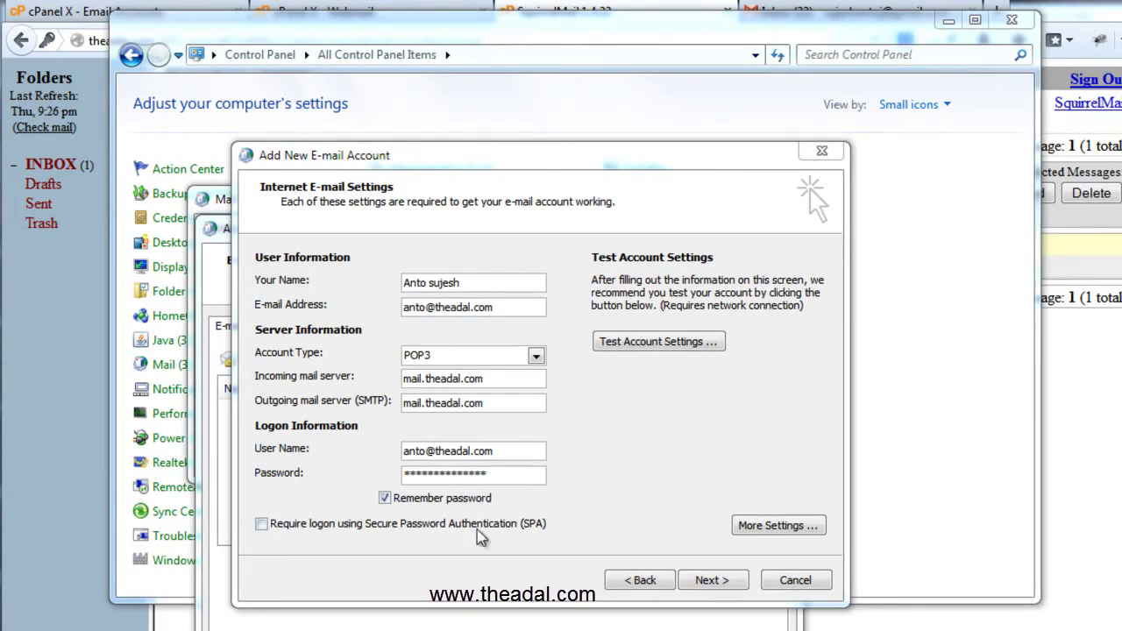
In More Settings, require authentication for the outgoing SMTP server.
click(767, 526)
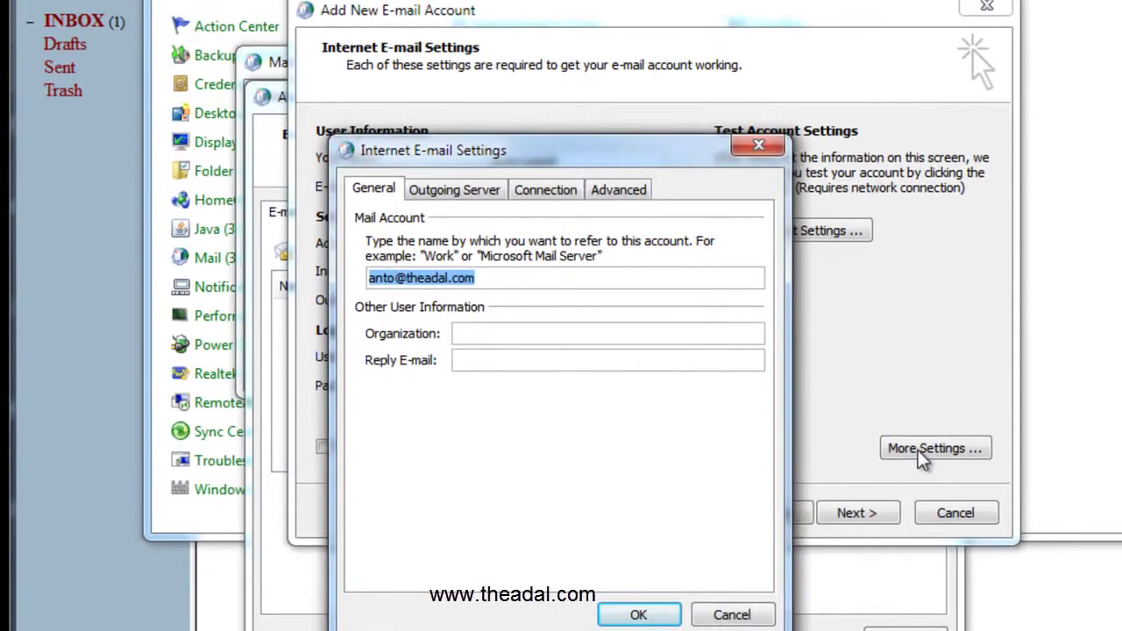
click(455, 190)
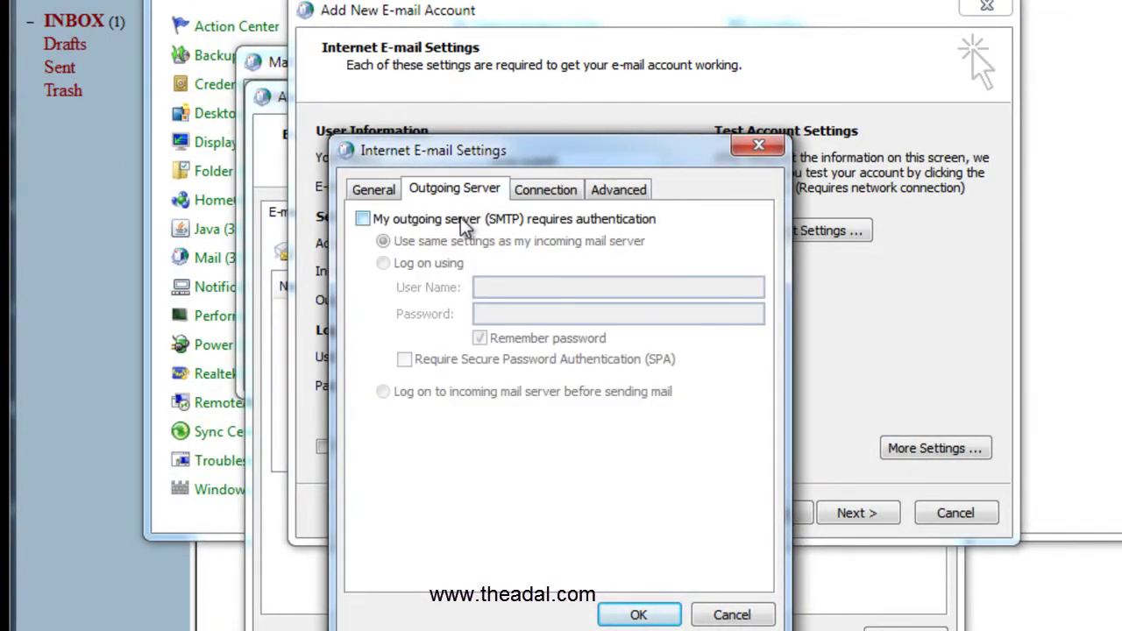
click(465, 226)
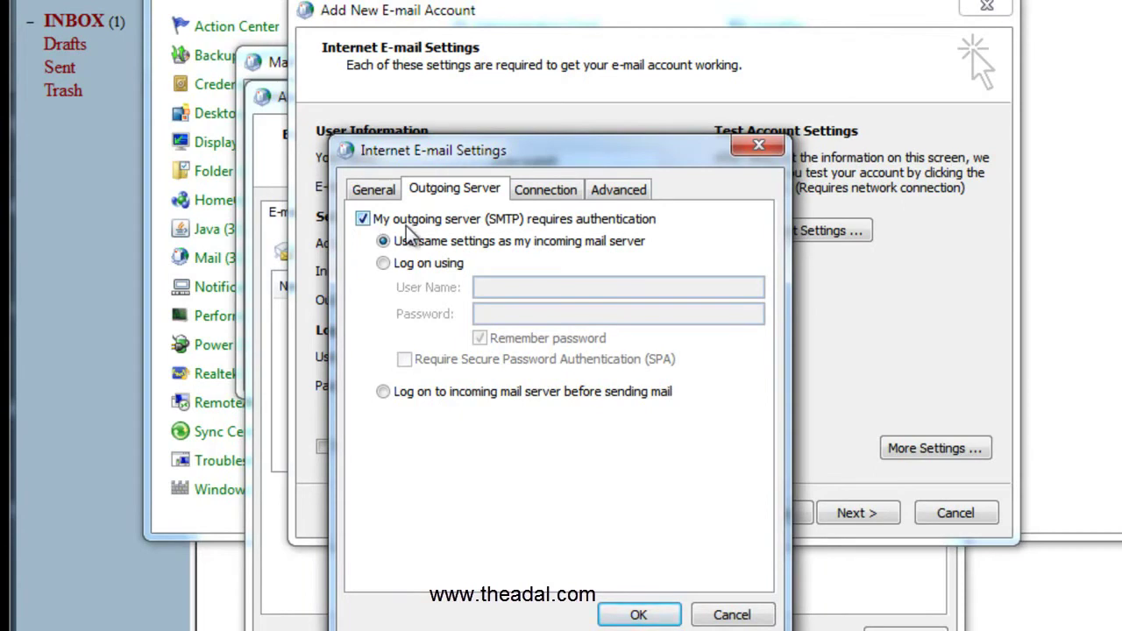
Leave a copy of messages on the server and remove them after 3 days.
click(620, 193)
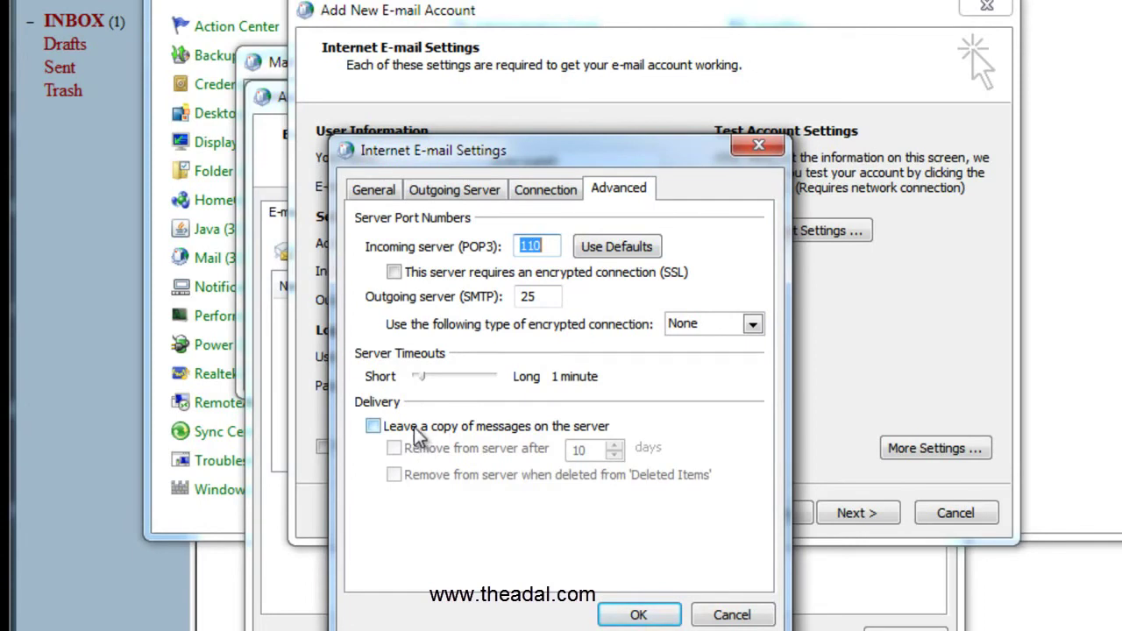
click(373, 427)
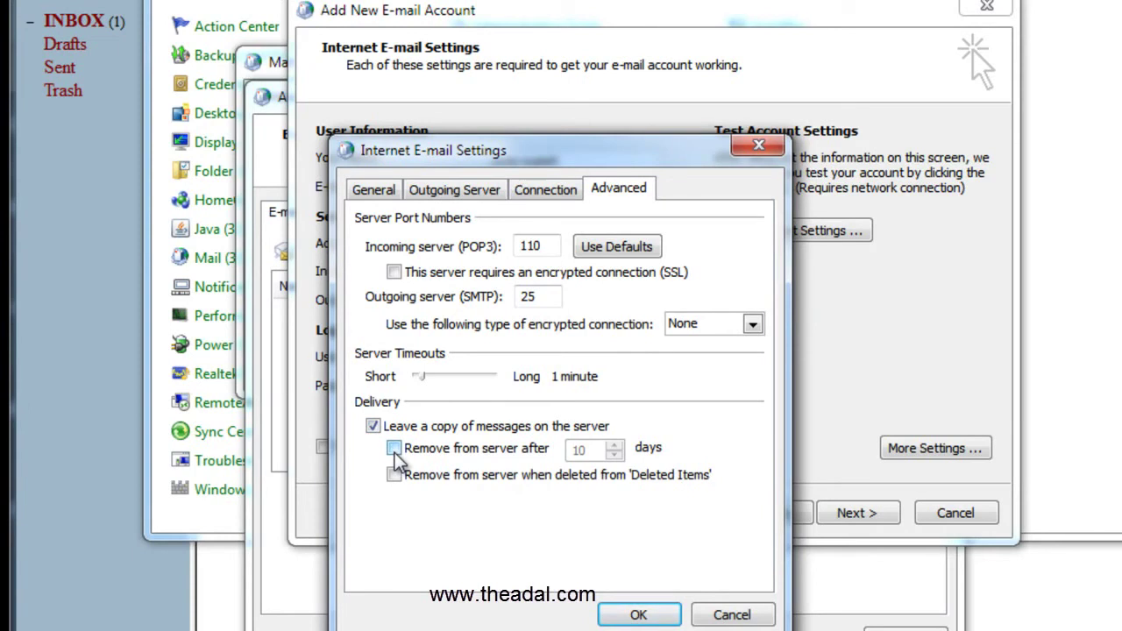
click(394, 449)
double_click(580, 450)
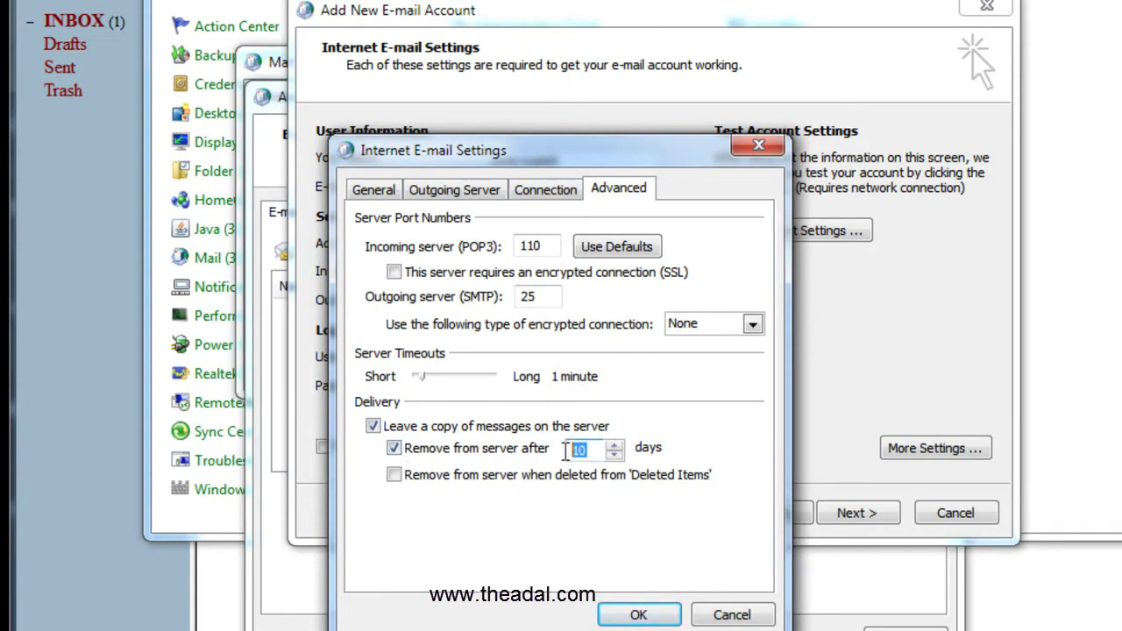
text(3)
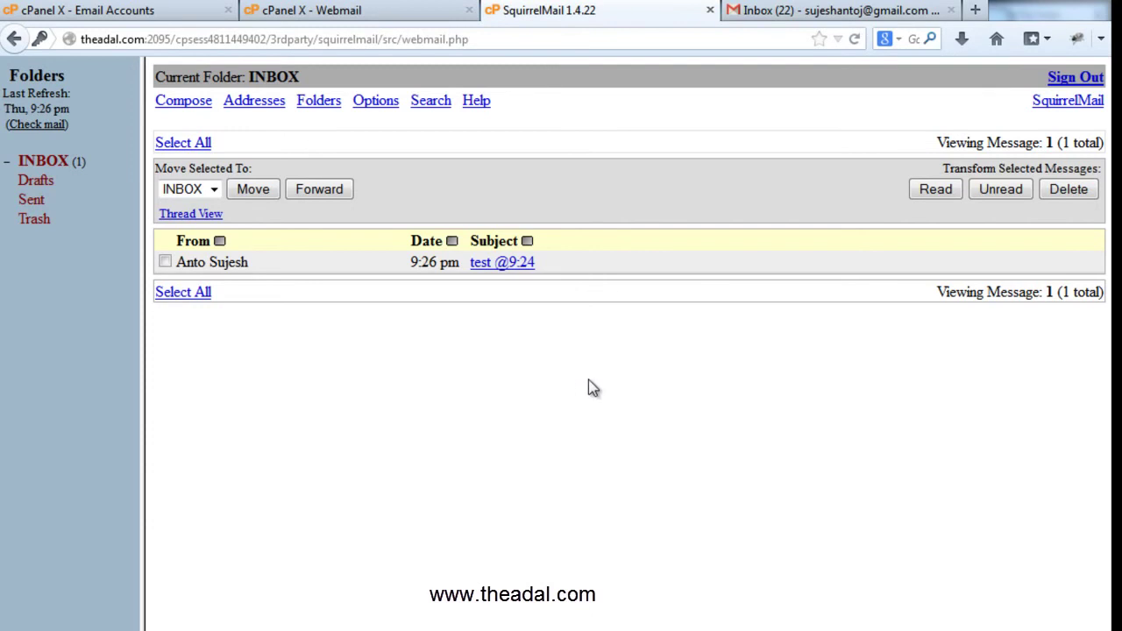
click(1033, 4)
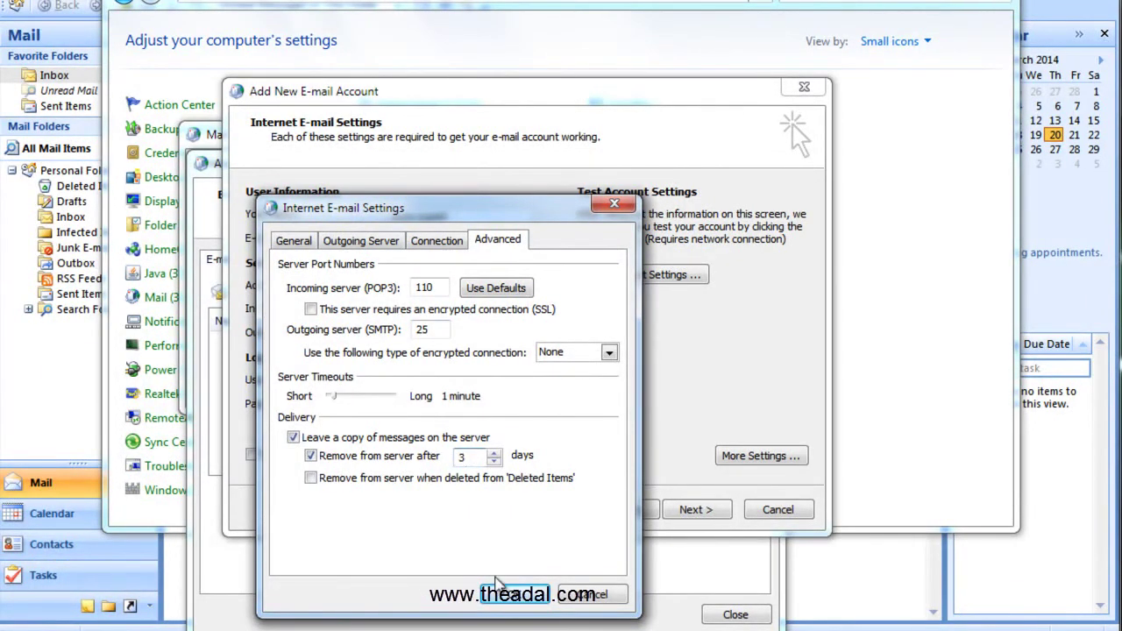
Confirm More Settings, pass Test Account Settings, then complete the new-account wizard with Next and Finish.
click(515, 594)
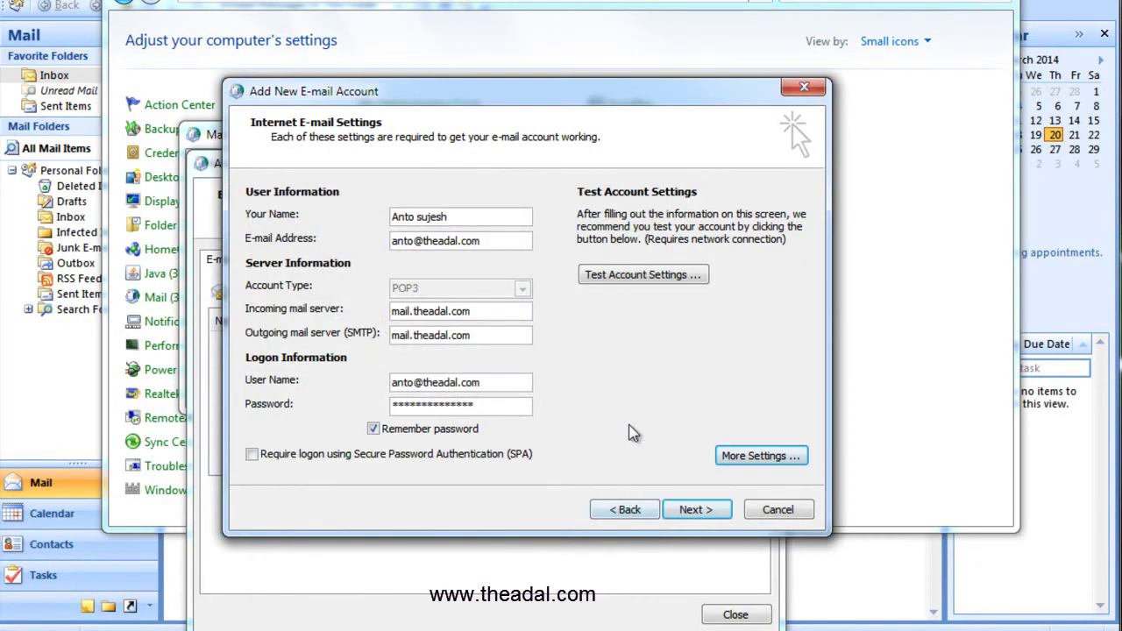
click(639, 279)
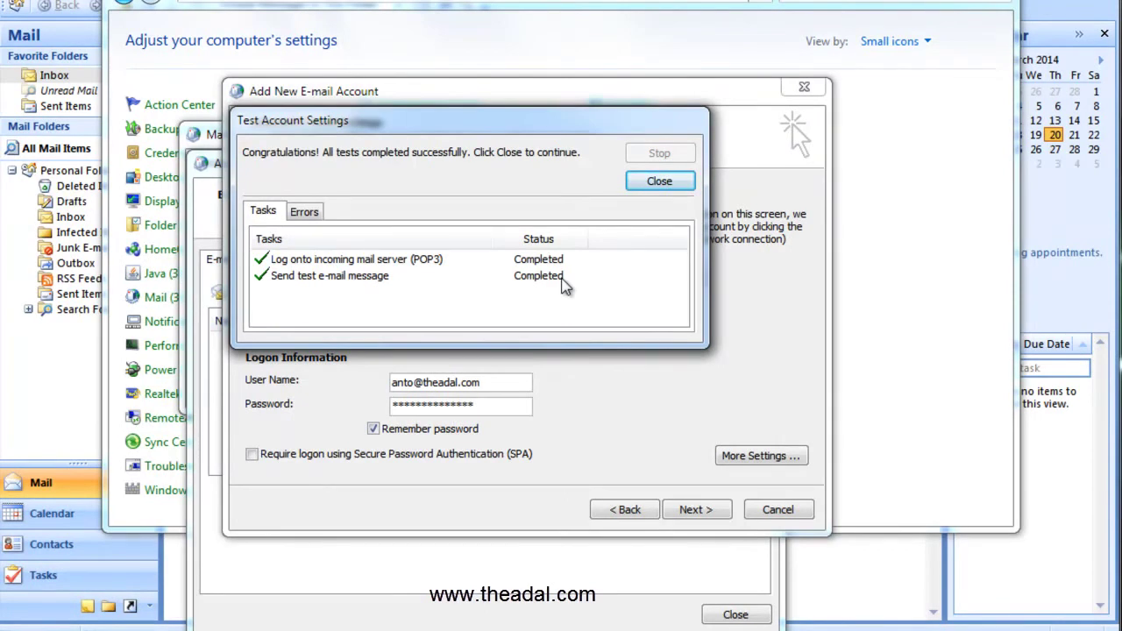
click(668, 181)
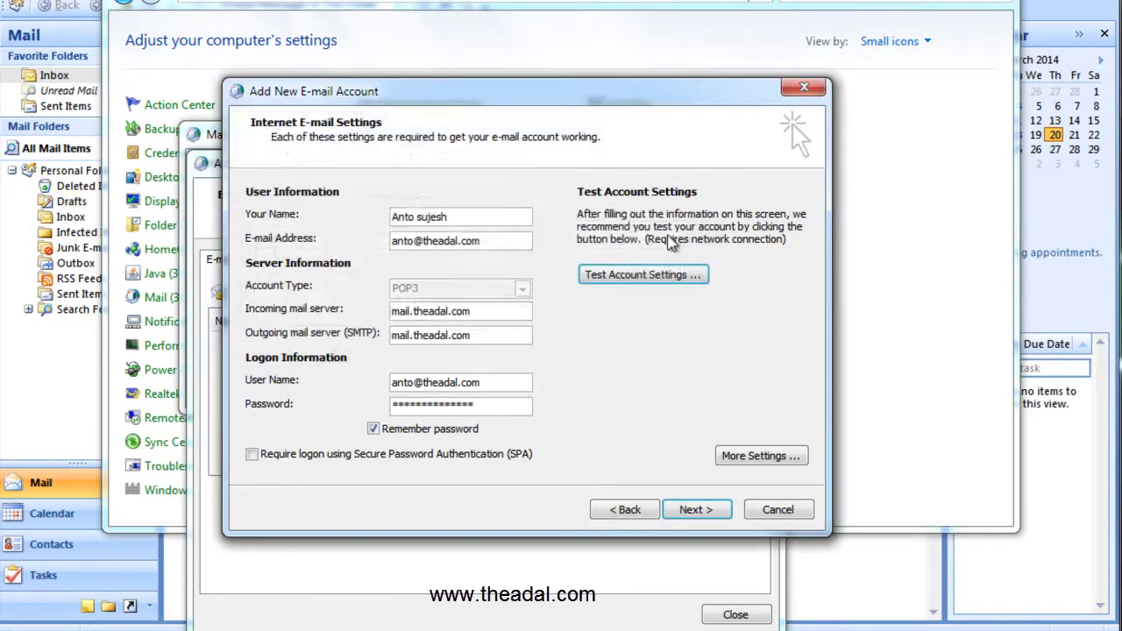
click(694, 510)
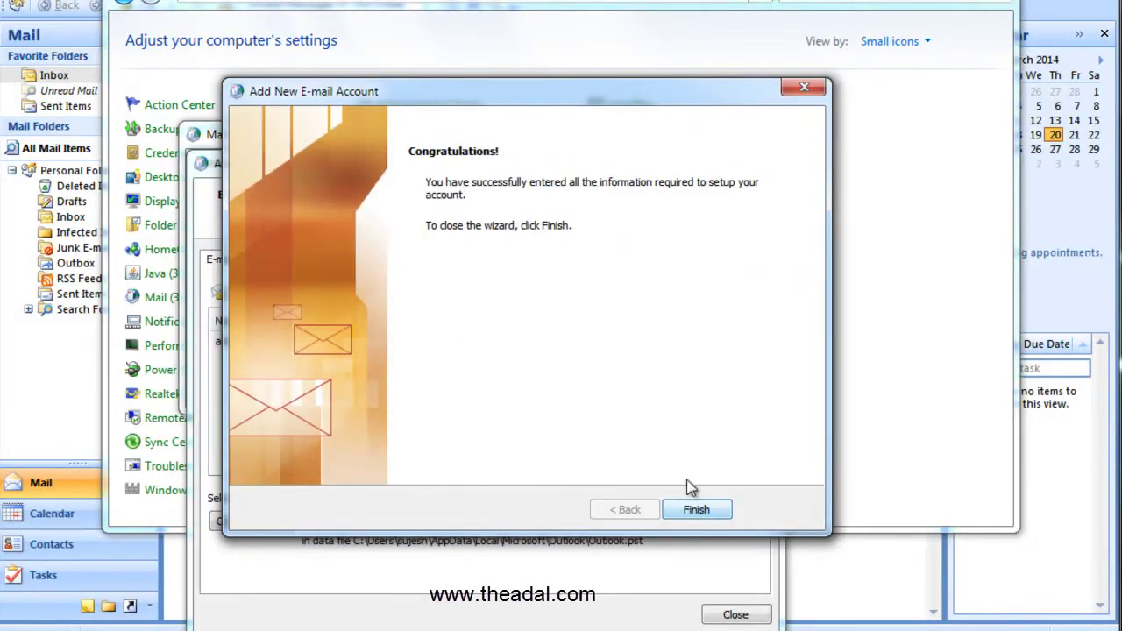
click(695, 514)
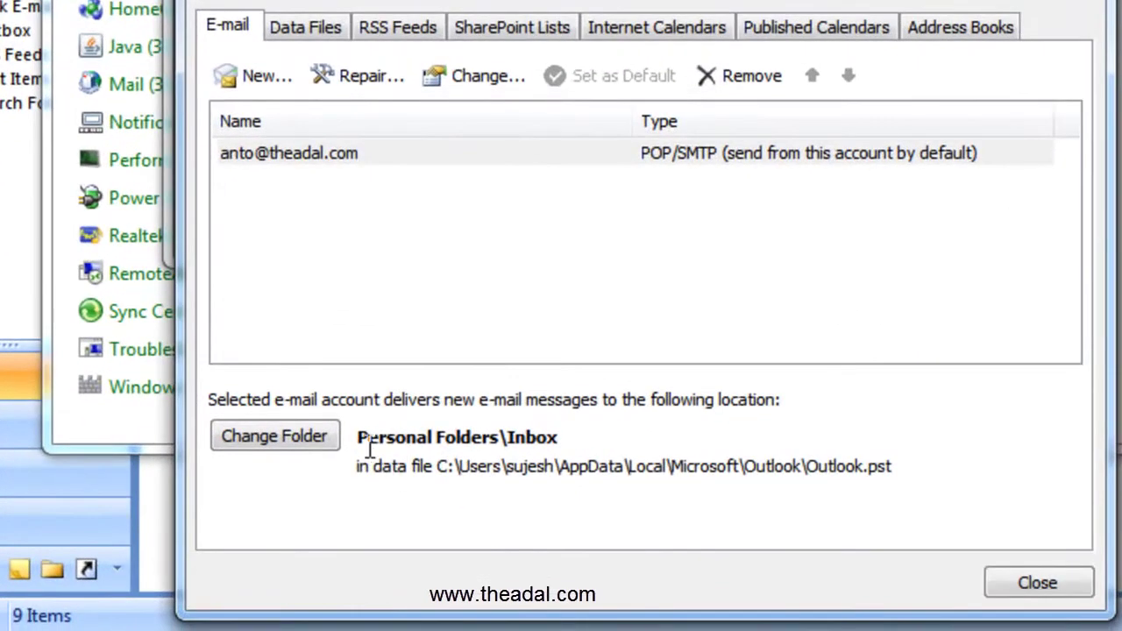
drag(341, 464, 561, 438)
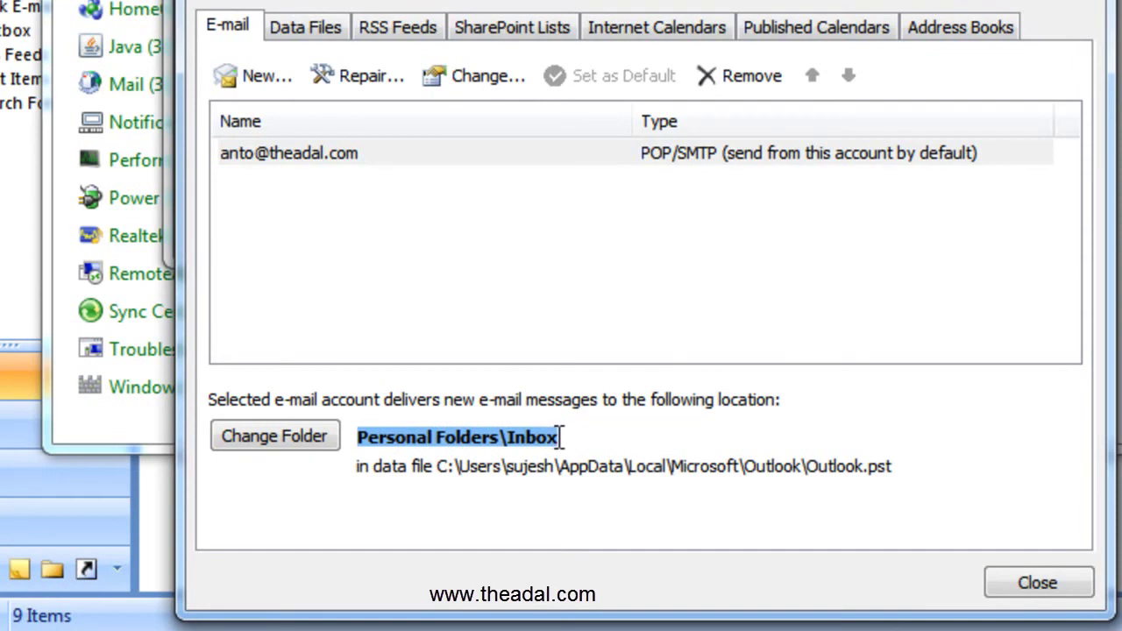
click(537, 472)
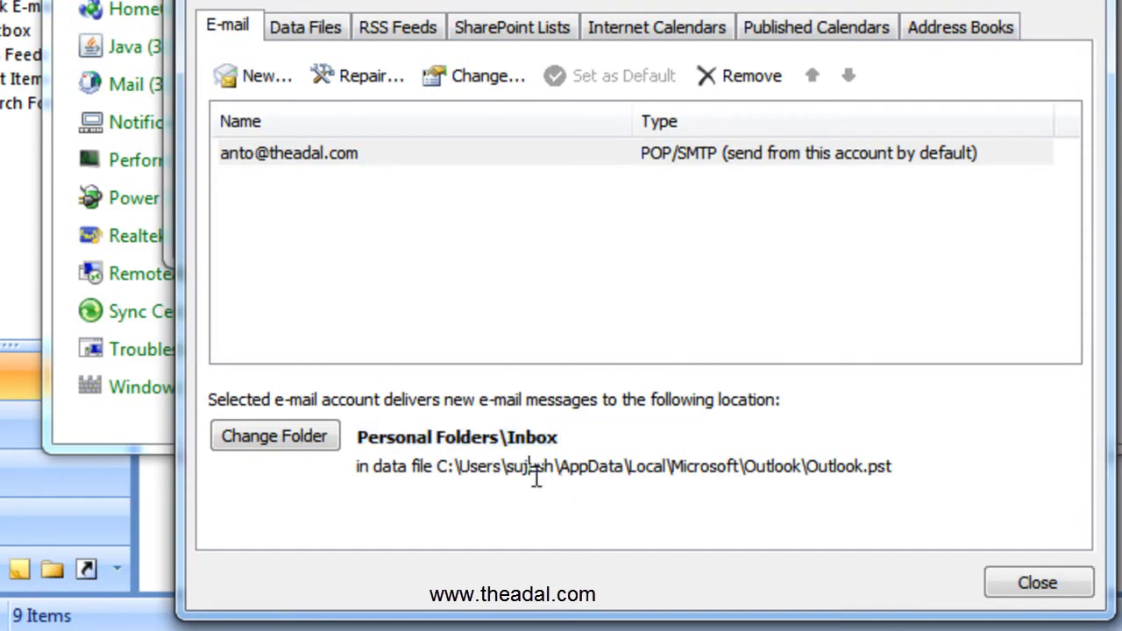
drag(437, 466, 894, 466)
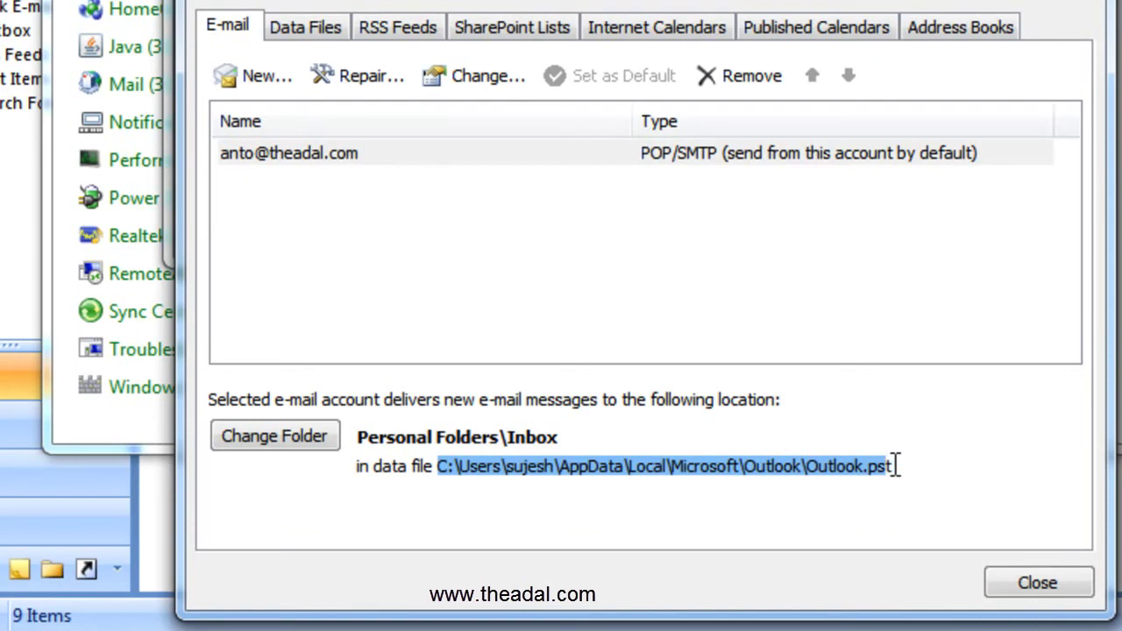
click(896, 465)
drag(803, 466, 896, 465)
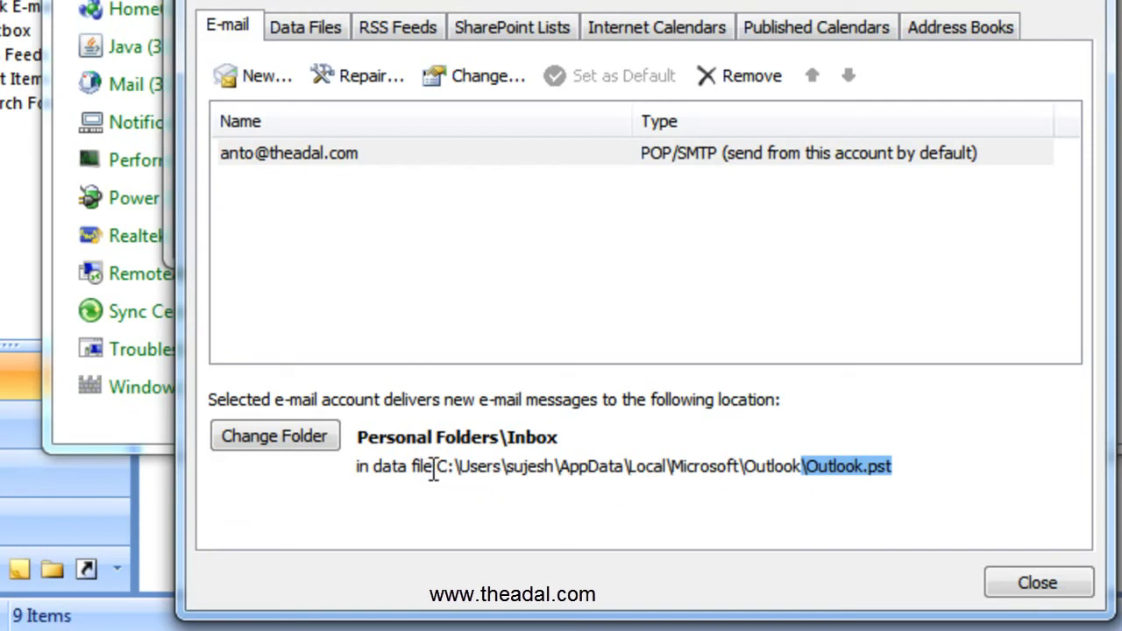
drag(434, 466, 901, 468)
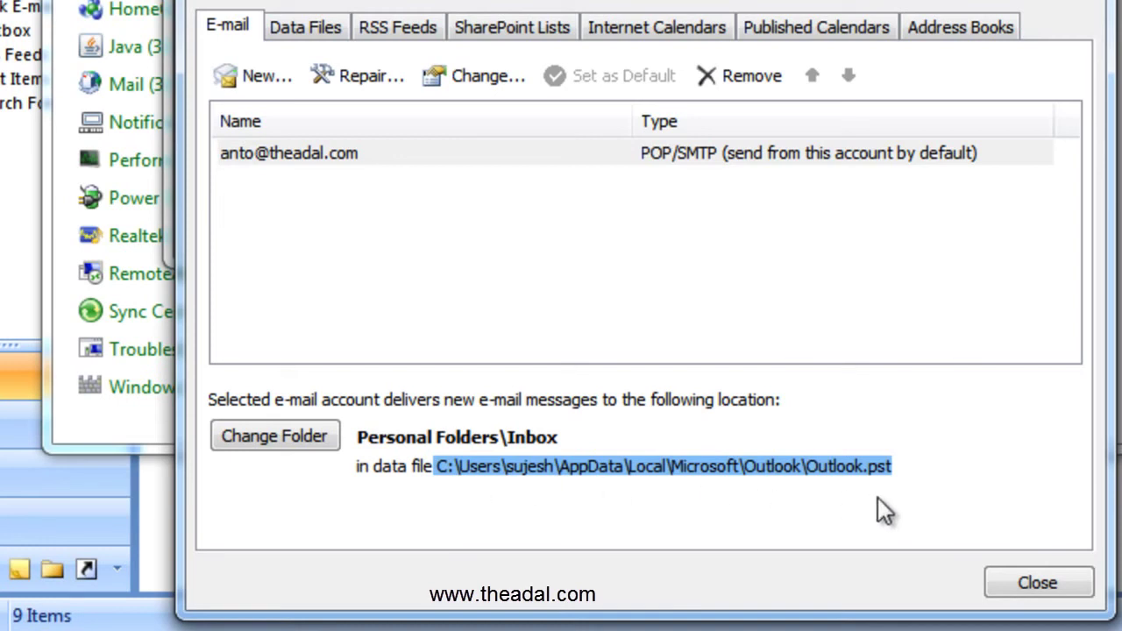
click(1025, 583)
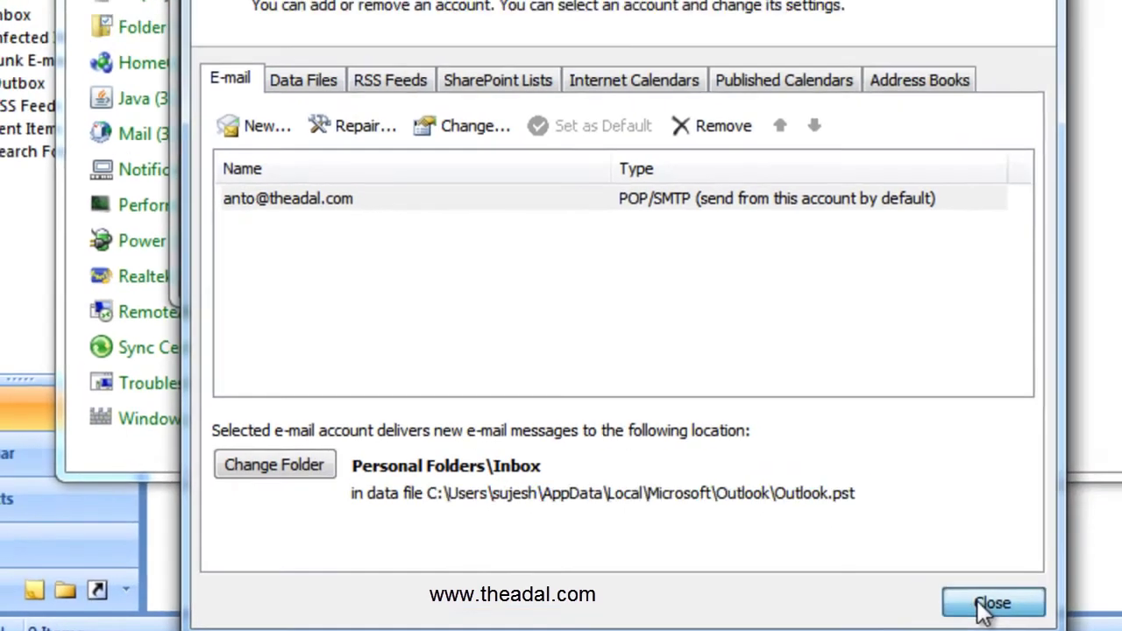
Close Mail Setup and Control Panel, then relaunch Outlook 2007 from the Microsoft Office program group.
click(577, 456)
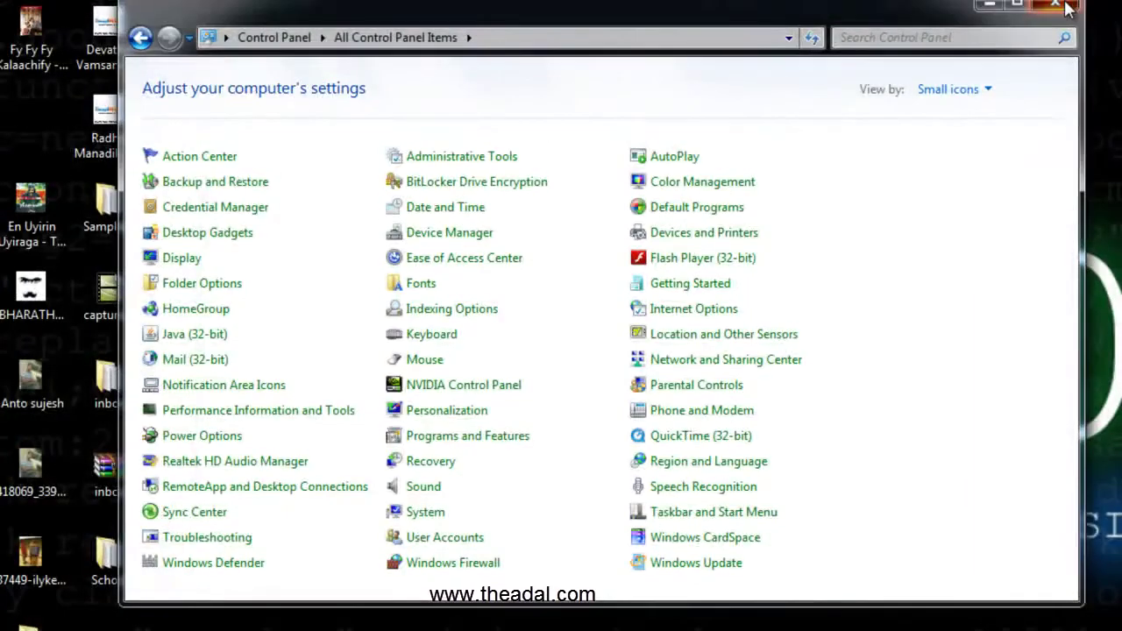
click(1061, 5)
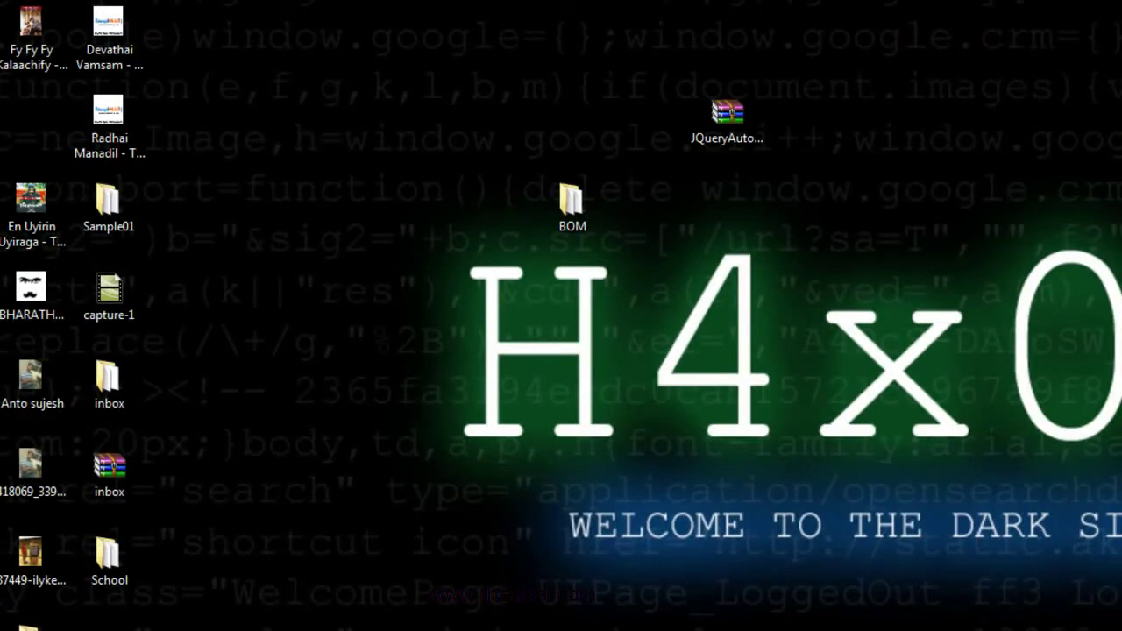
key(super)
click(52, 627)
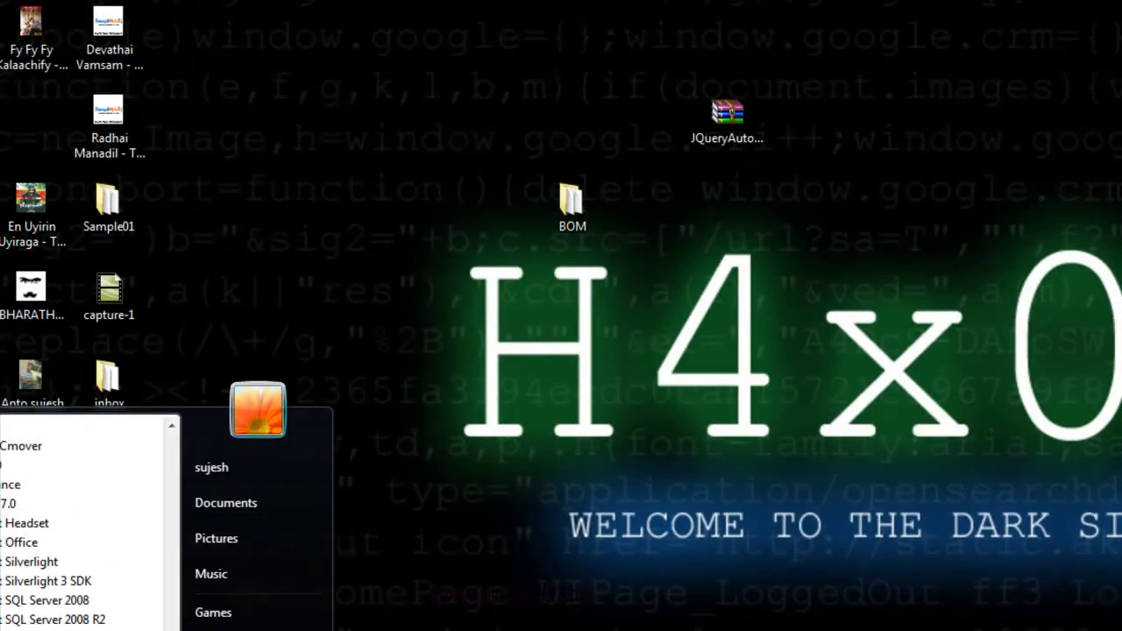
click(26, 543)
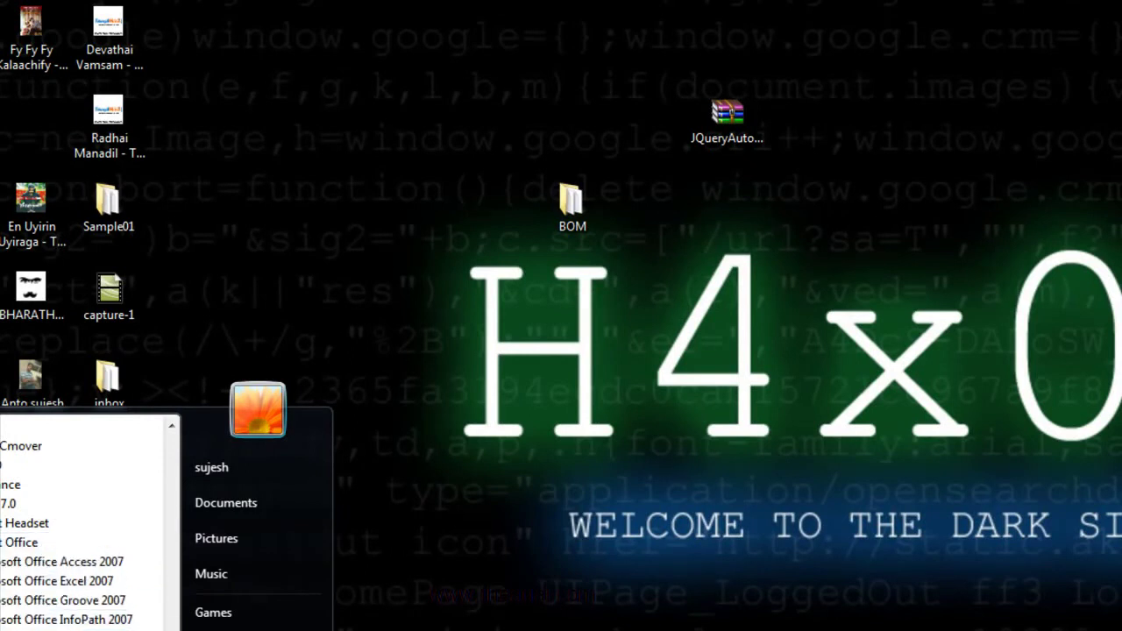
key(Return)
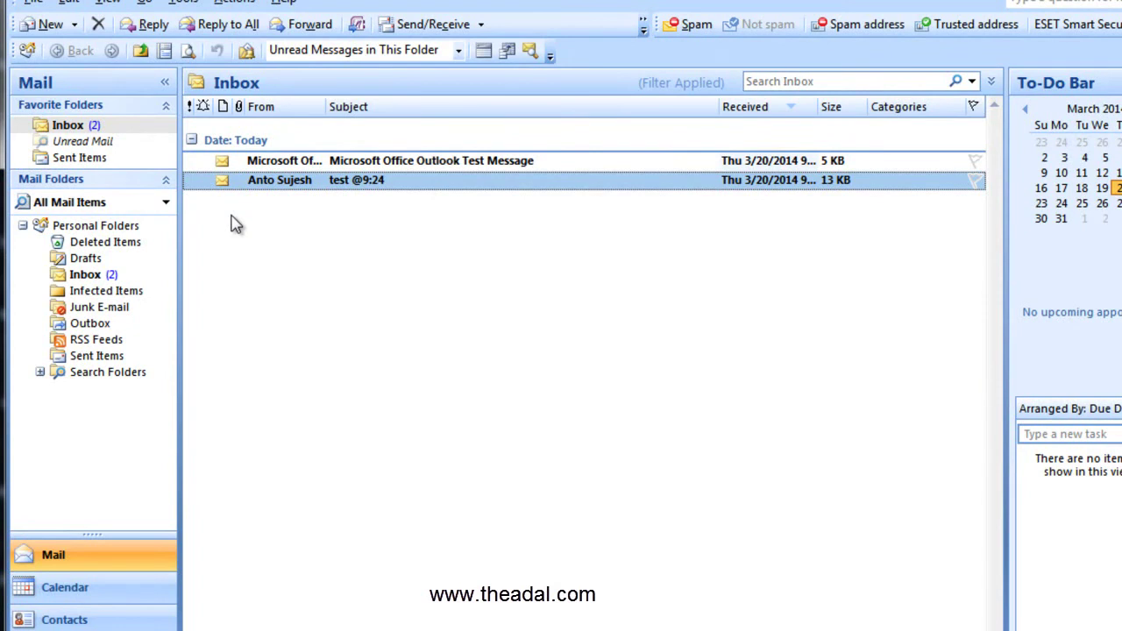
Show the Personal Folders Inbox, then switch to the Firefox SquirrelMail window.
click(88, 278)
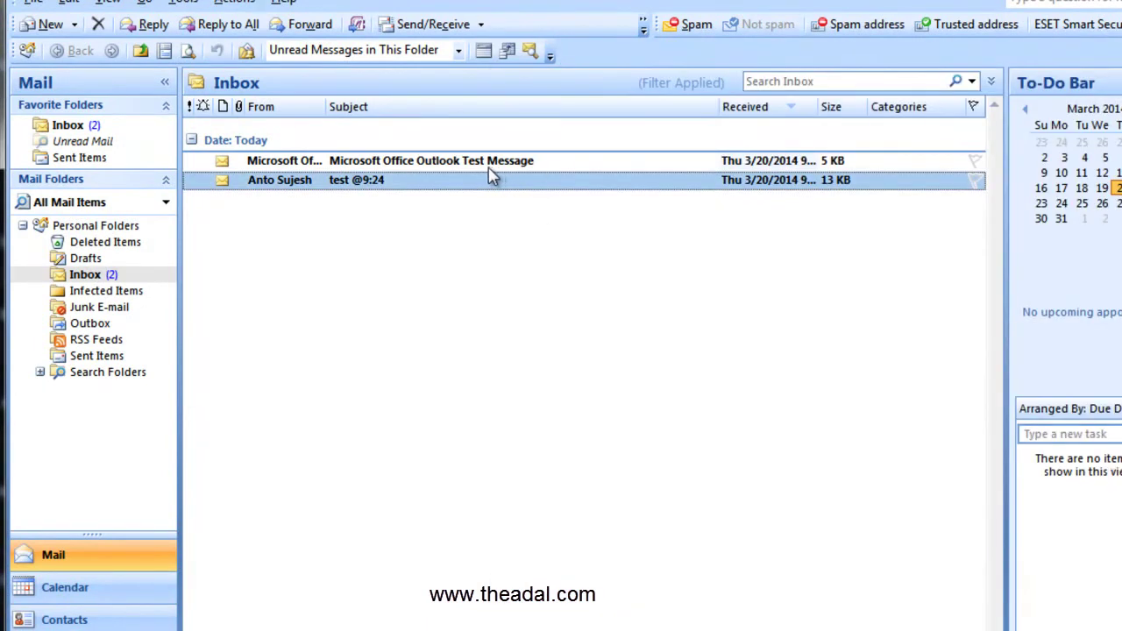
key(alt+Tab)
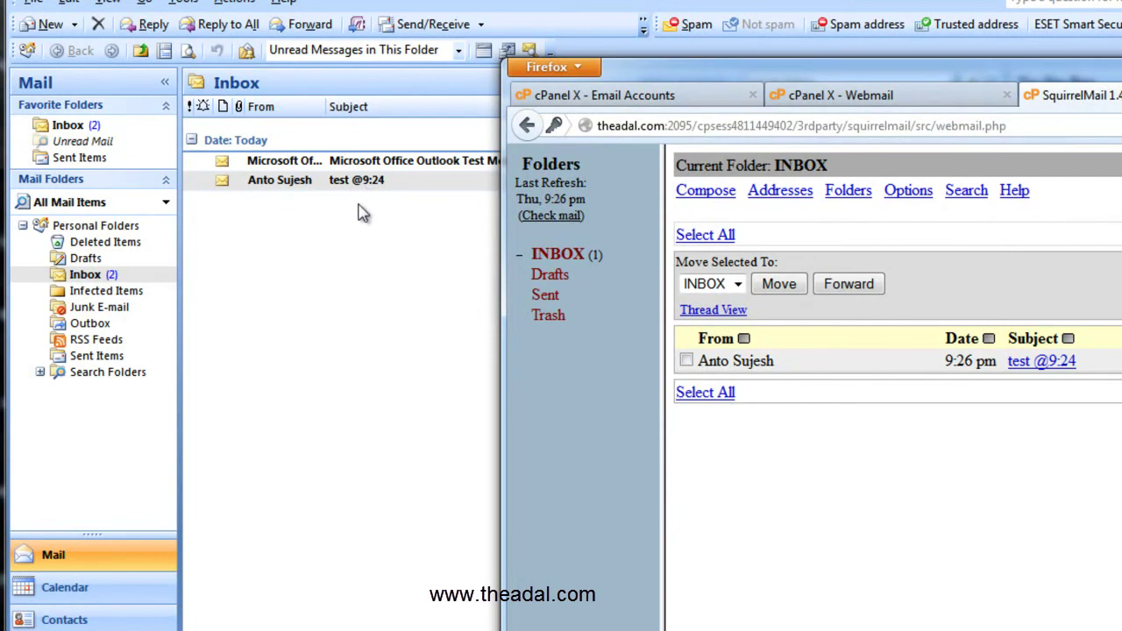
Check the single 'test @9:24' webmail message, move the browser aside, and return to Outlook.
mouse_move(846, 368)
drag(1110, 74, 784, 7)
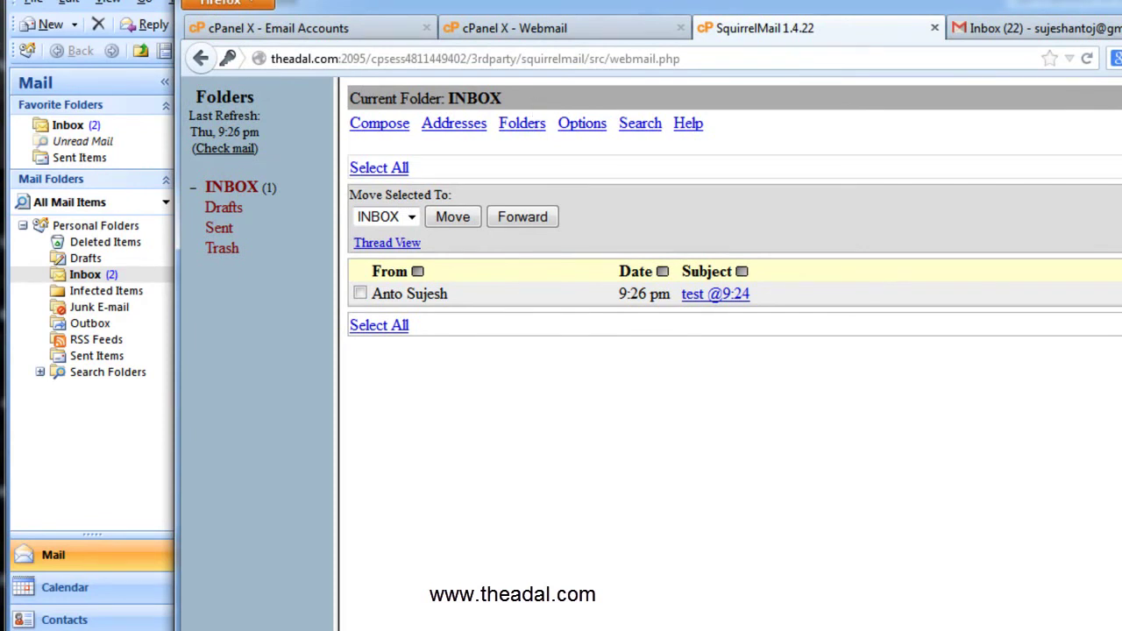
key(alt+Tab)
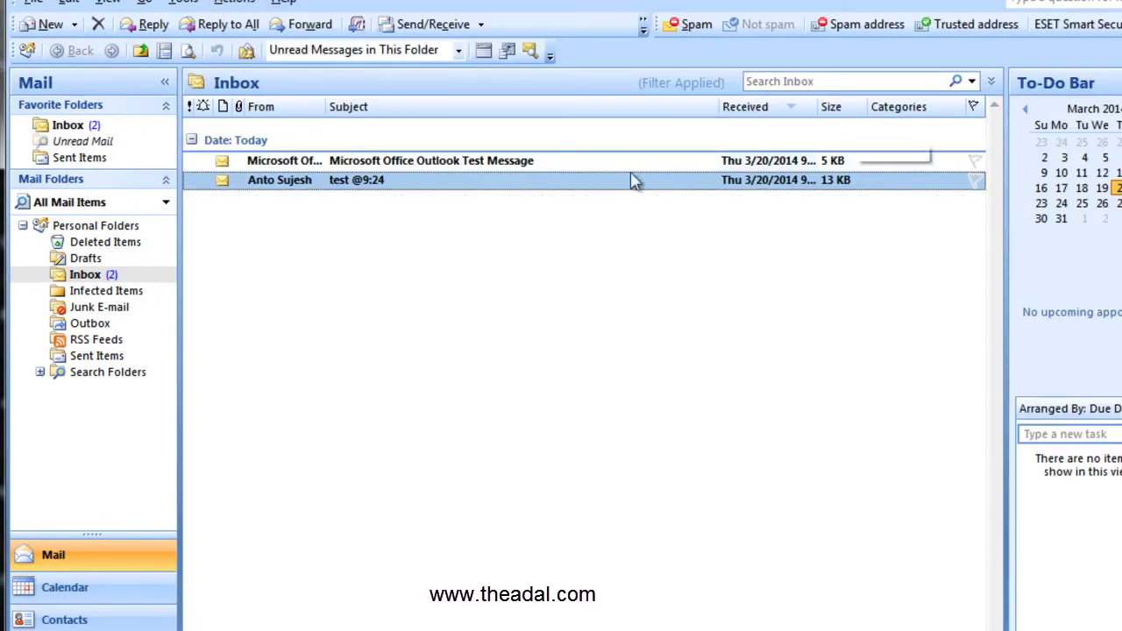
Open the 'test @9:24' message in its own window, then close it.
double_click(326, 184)
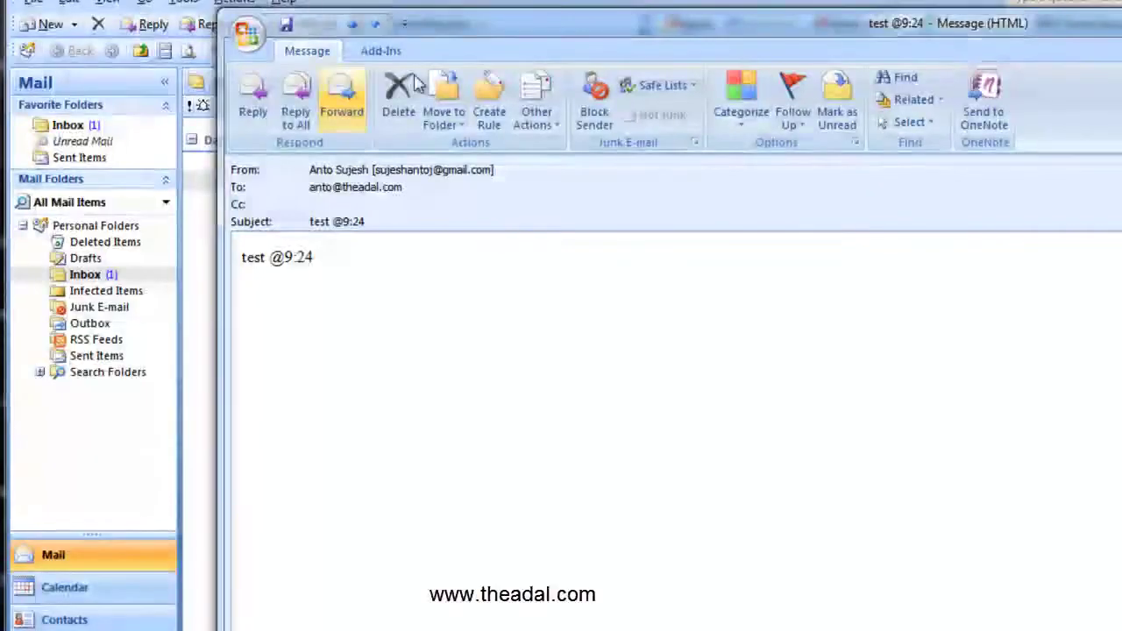
drag(443, 11, 383, 12)
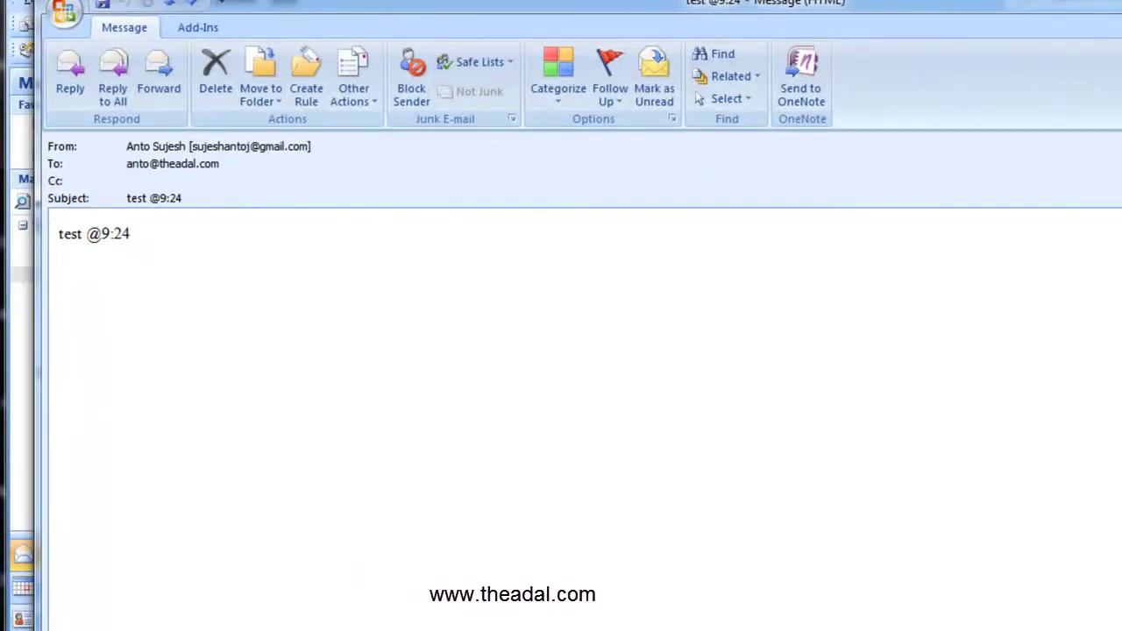
key(Escape)
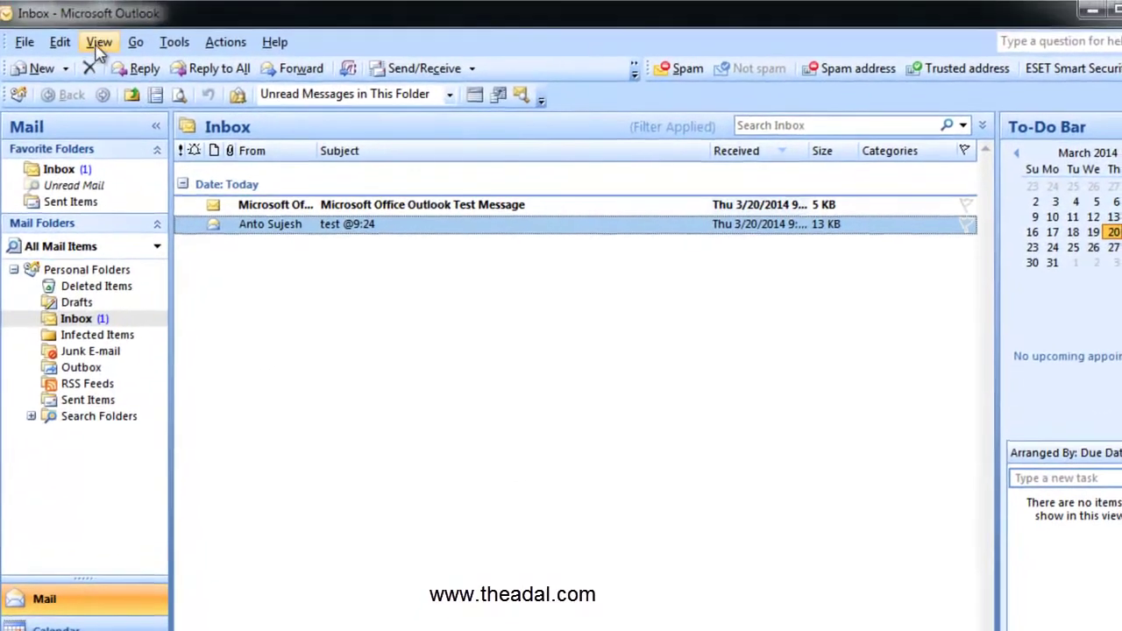
Set the Reading Pane to Bottom and enlarge it to show the whole message.
click(104, 12)
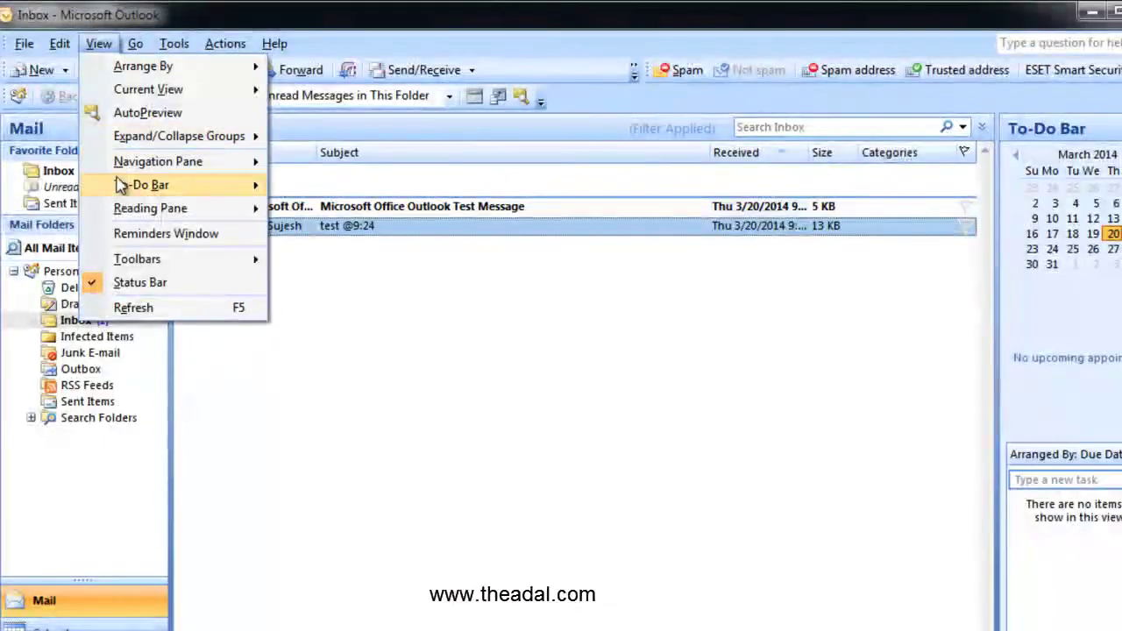
mouse_move(123, 210)
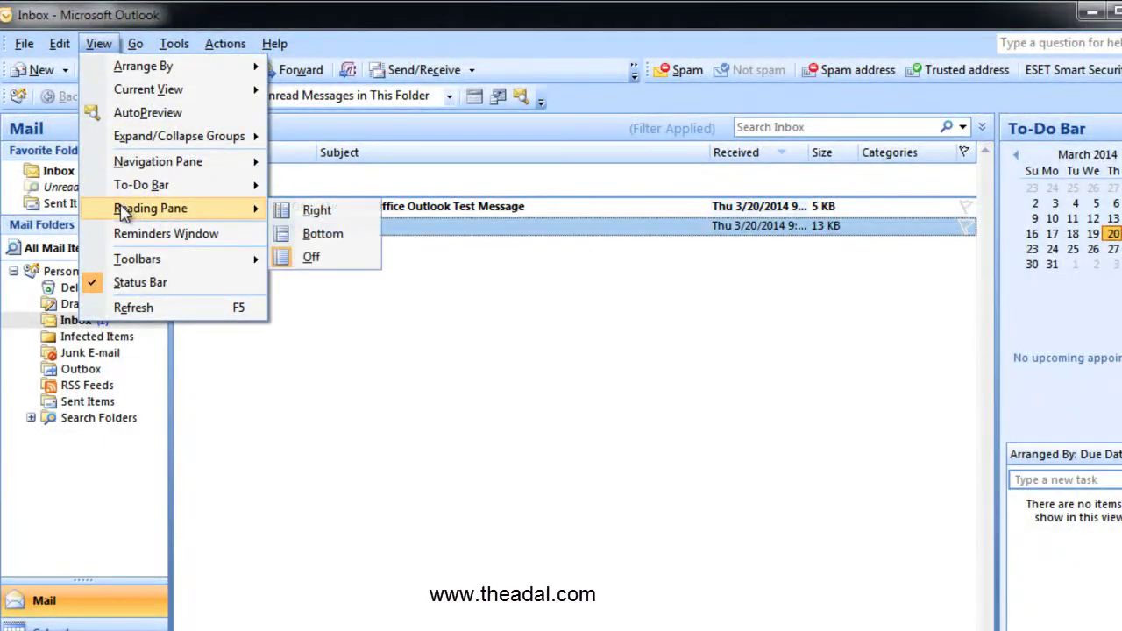
click(340, 242)
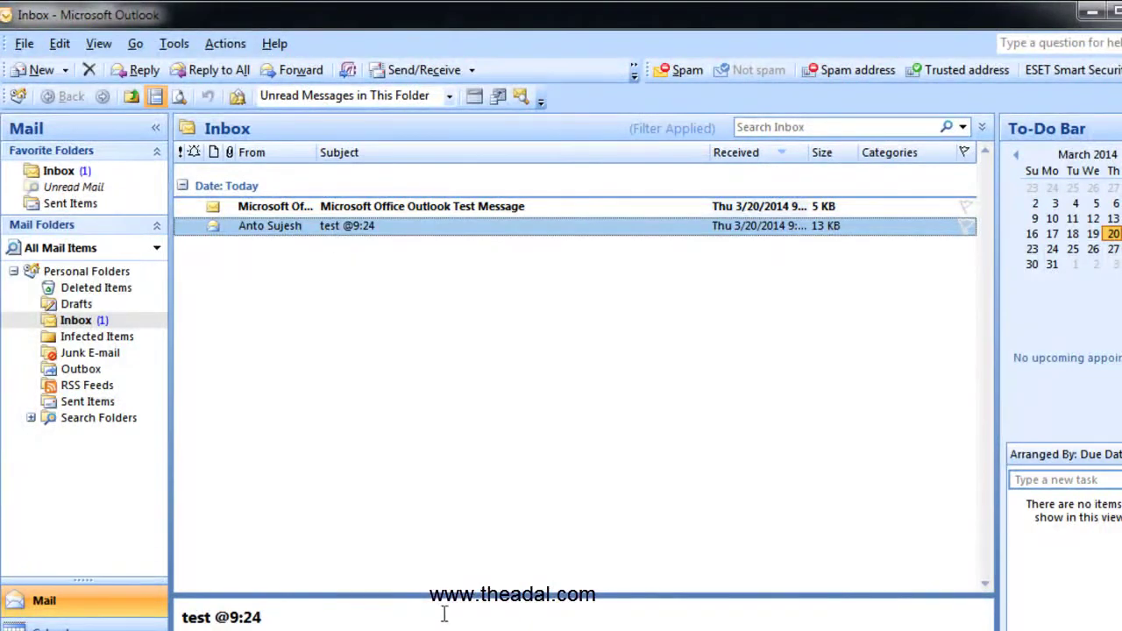
drag(456, 596, 452, 393)
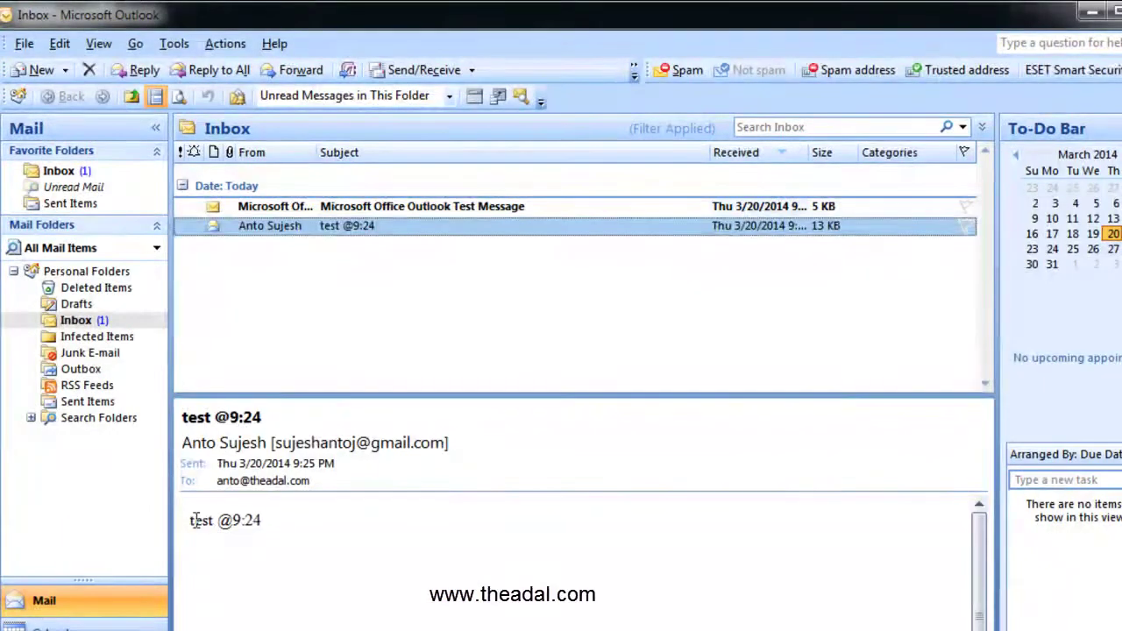
Preview the Microsoft Office Outlook Test Message and 'test @9:24', examining subject, sender and recipient.
drag(195, 519, 272, 623)
click(394, 614)
click(395, 210)
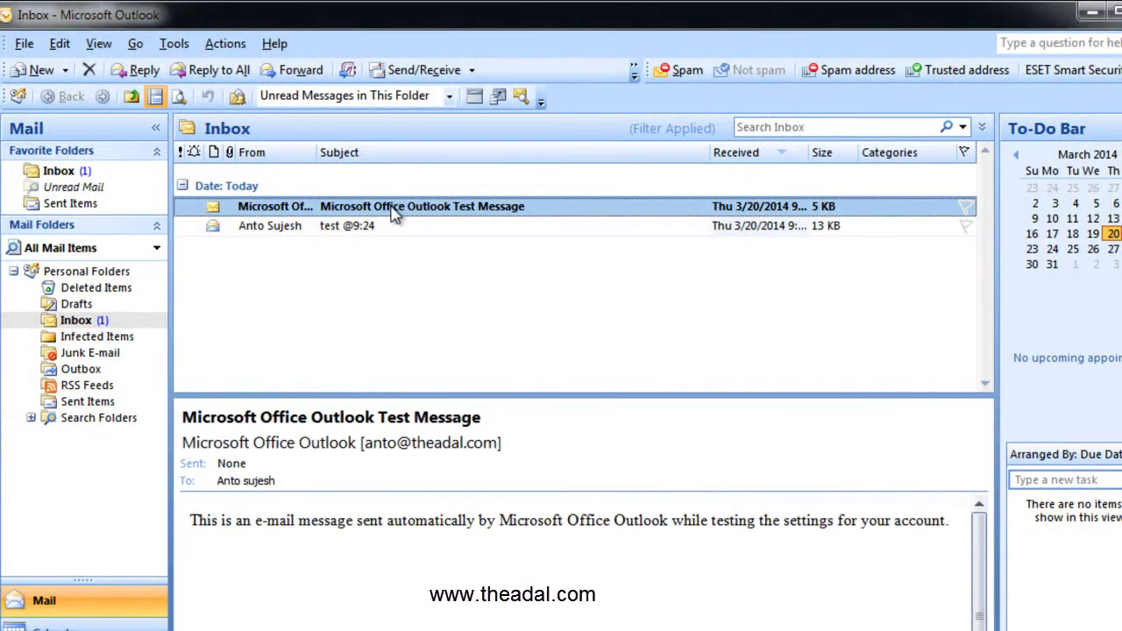
click(321, 226)
drag(268, 418, 180, 417)
click(191, 441)
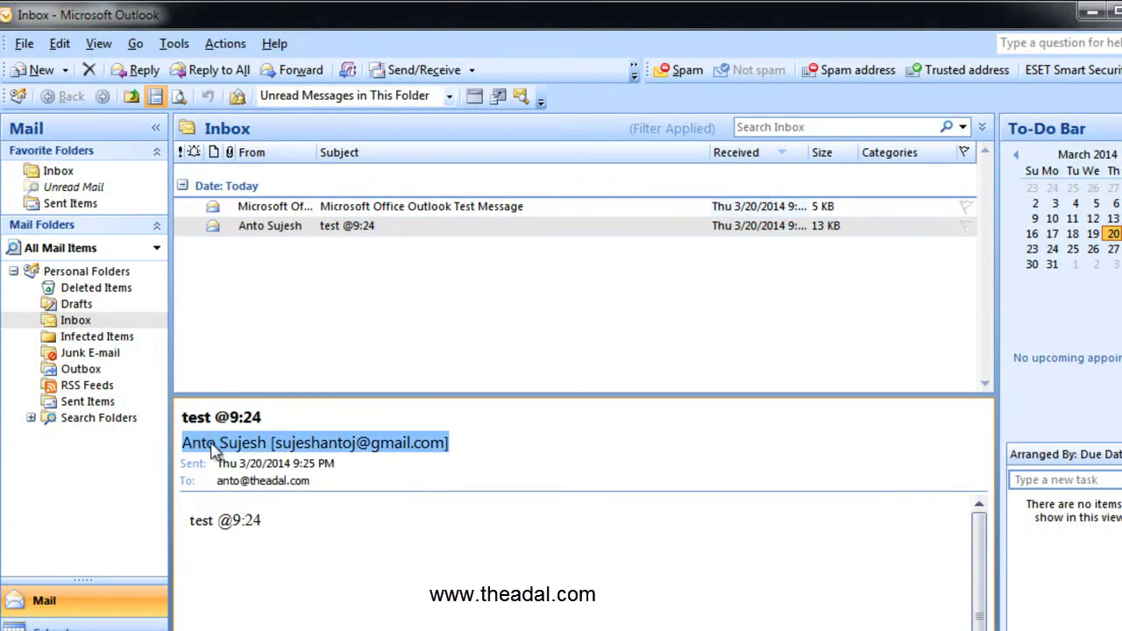
click(268, 482)
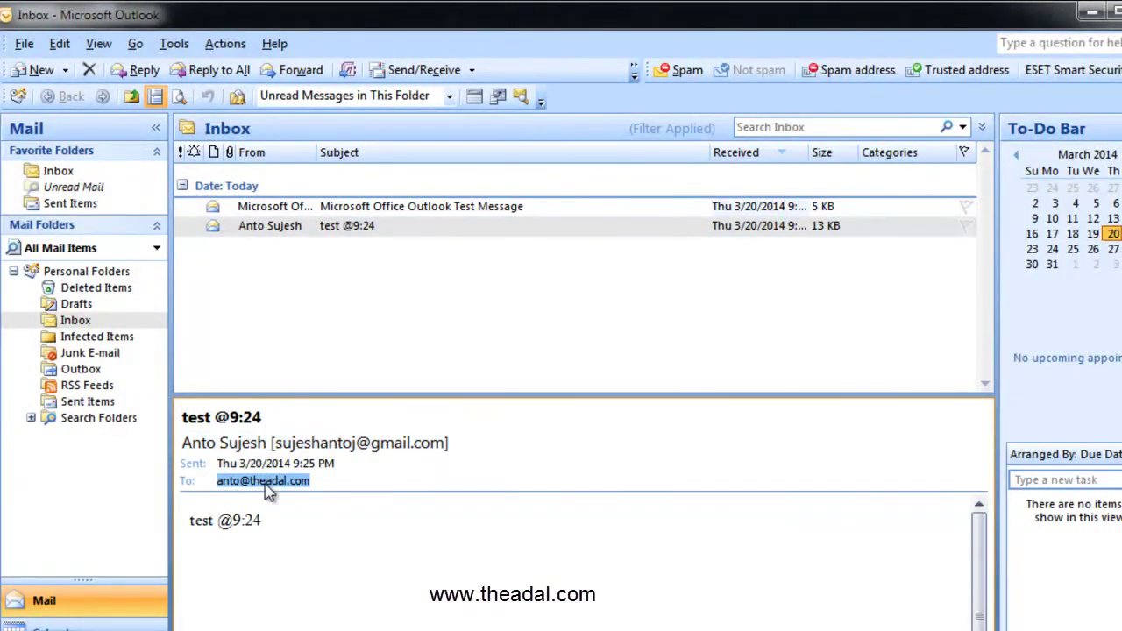
click(268, 542)
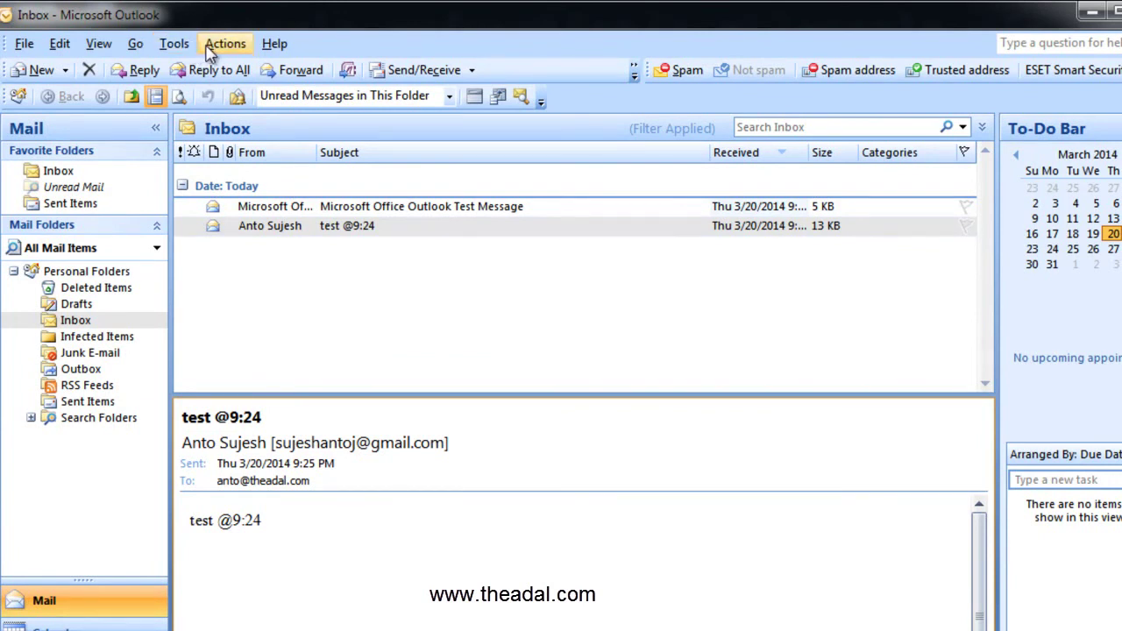
Open Tools > Account Settings, highlight the Outlook.pst delivery path, then view the Data Files list.
click(210, 51)
mouse_move(189, 51)
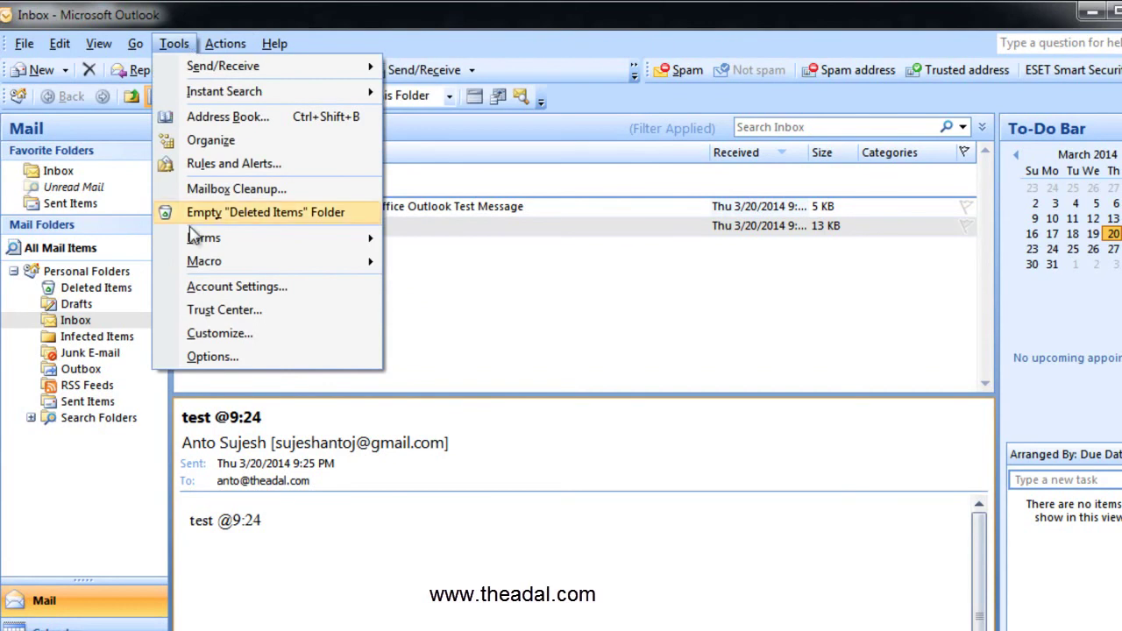
click(197, 290)
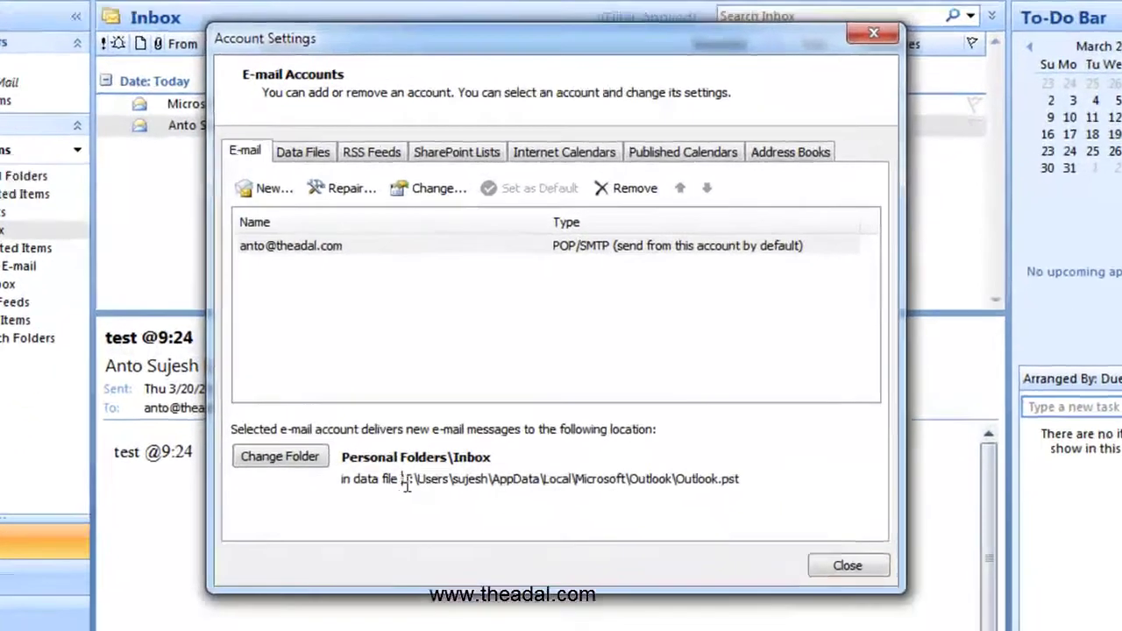
drag(449, 545, 581, 557)
drag(493, 385, 724, 383)
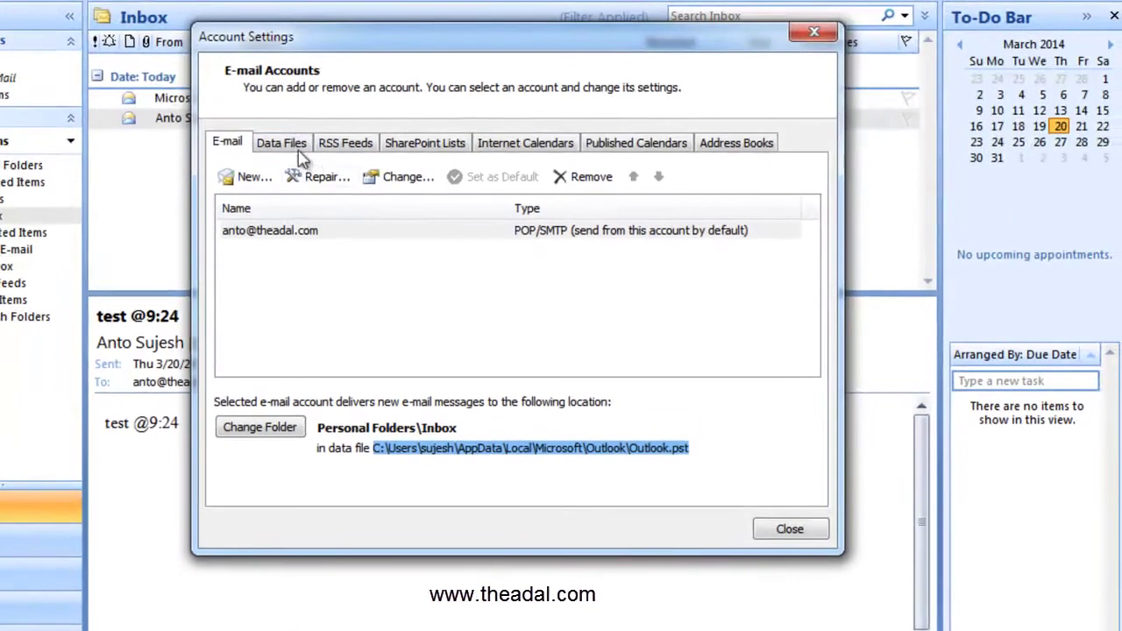
click(292, 149)
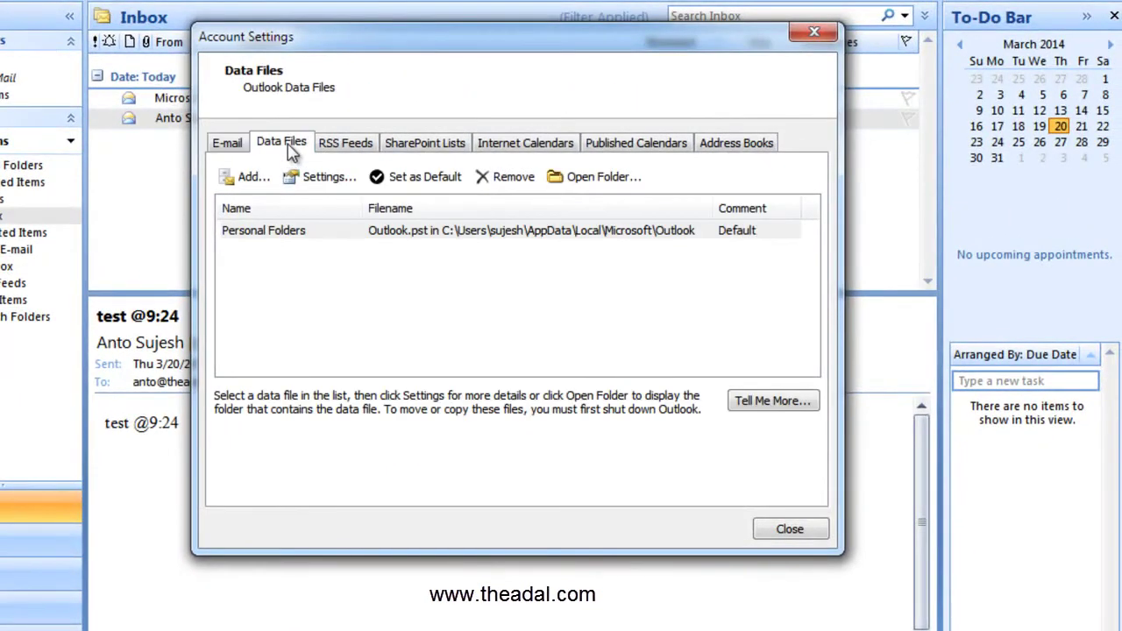
Add a new data file of type Office Outlook Personal Folders File (.pst).
click(251, 181)
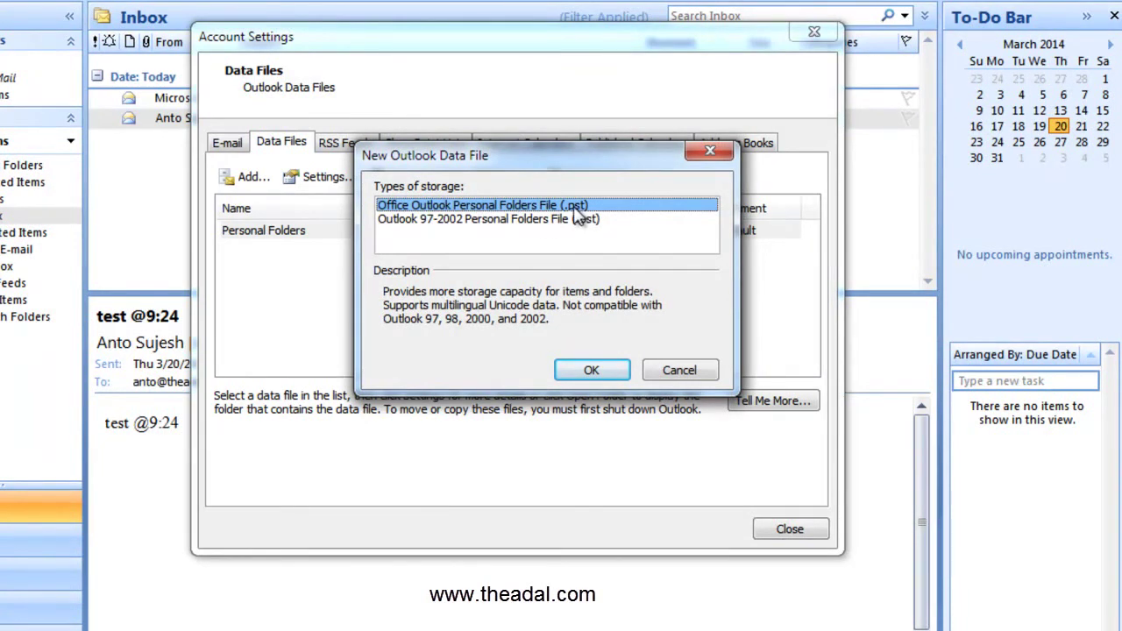
click(448, 220)
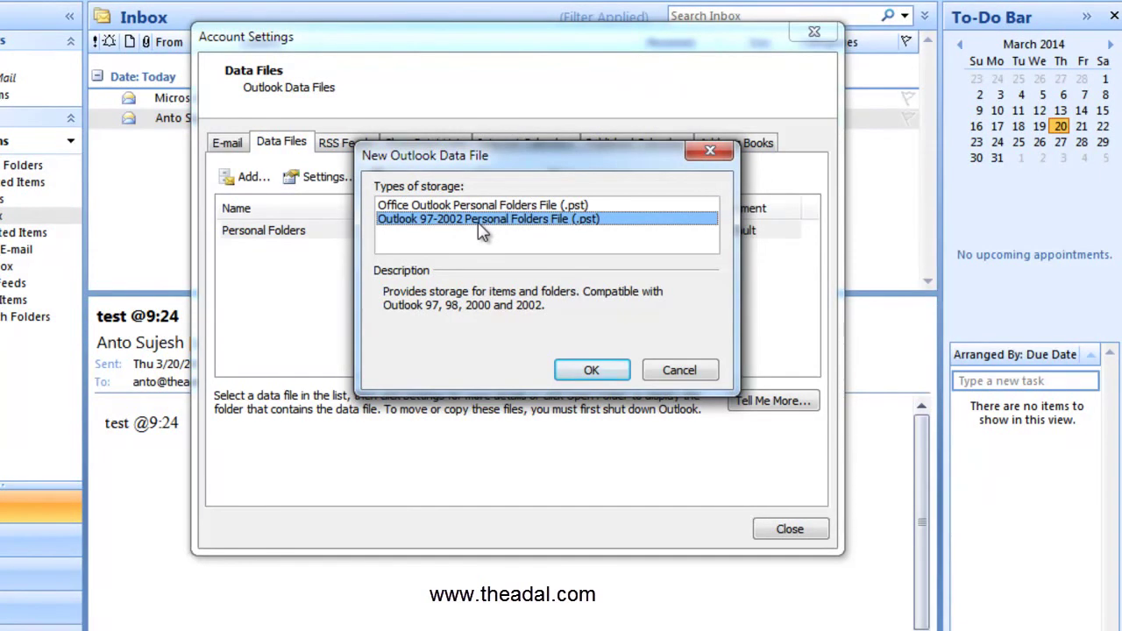
click(477, 206)
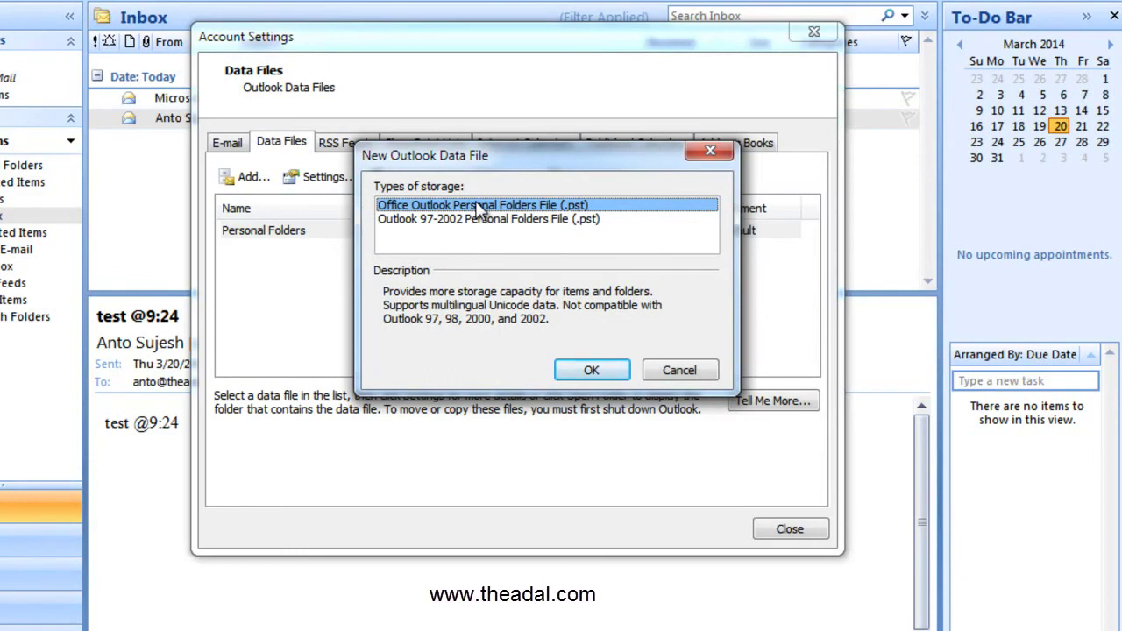
click(580, 370)
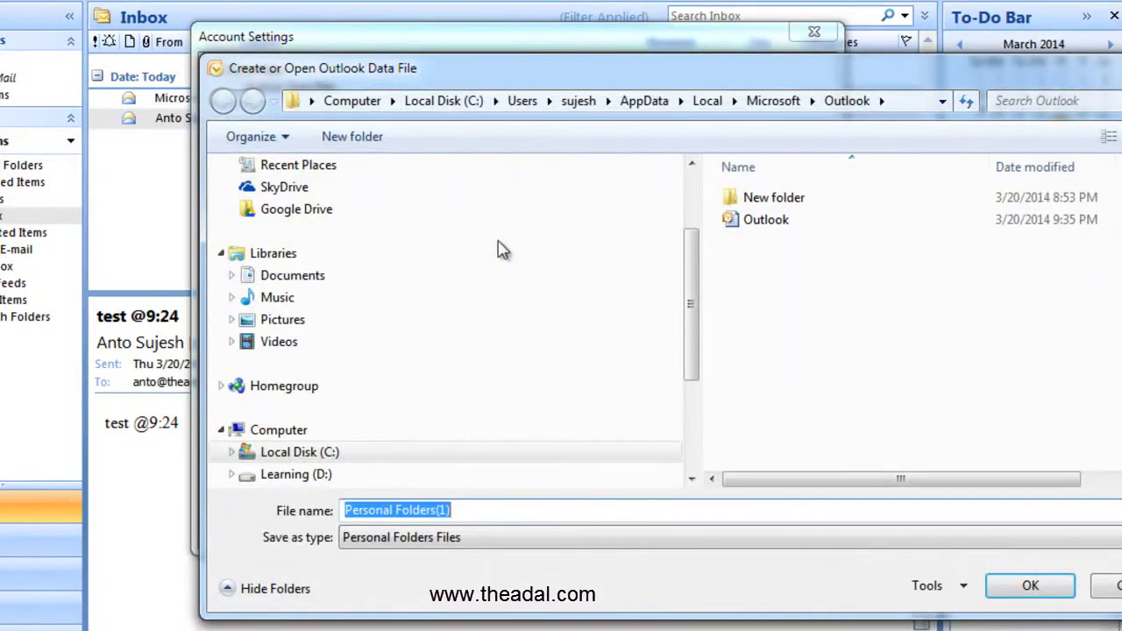
Choose Research (E:) as the location and name the new data file 'From 20-03-2014'.
drag(428, 77, 355, 58)
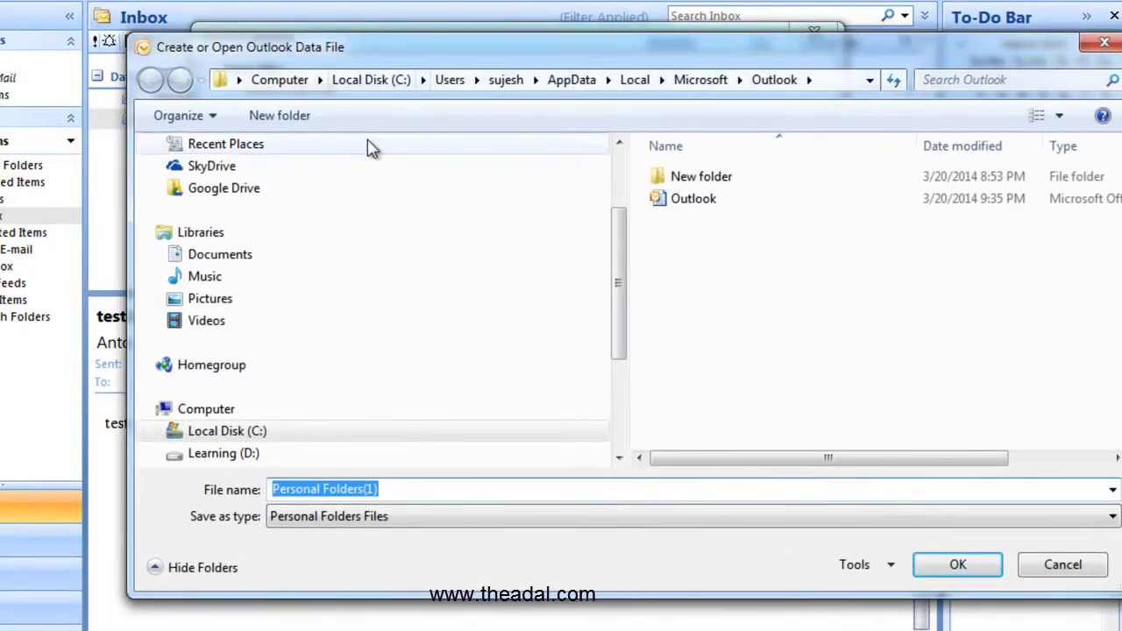
drag(623, 219, 626, 339)
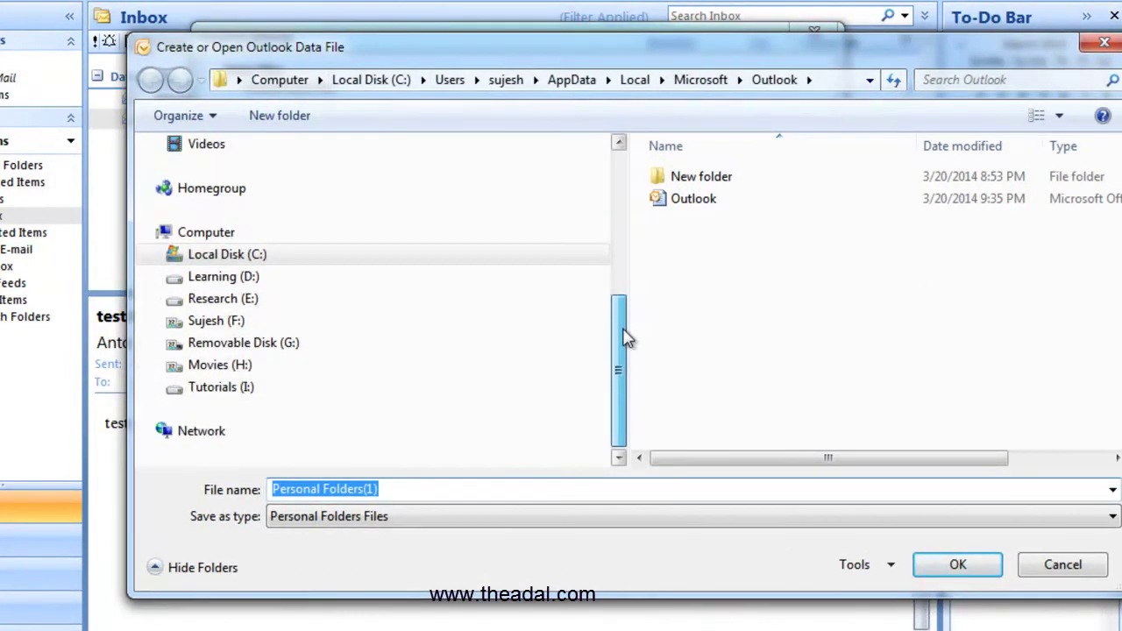
click(214, 308)
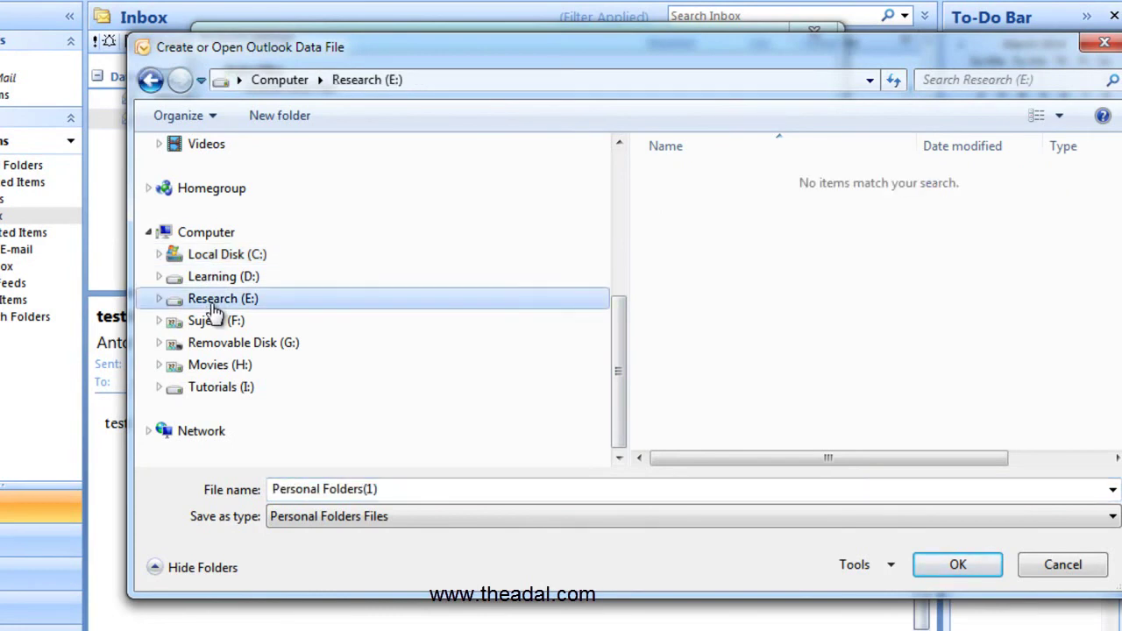
click(391, 491)
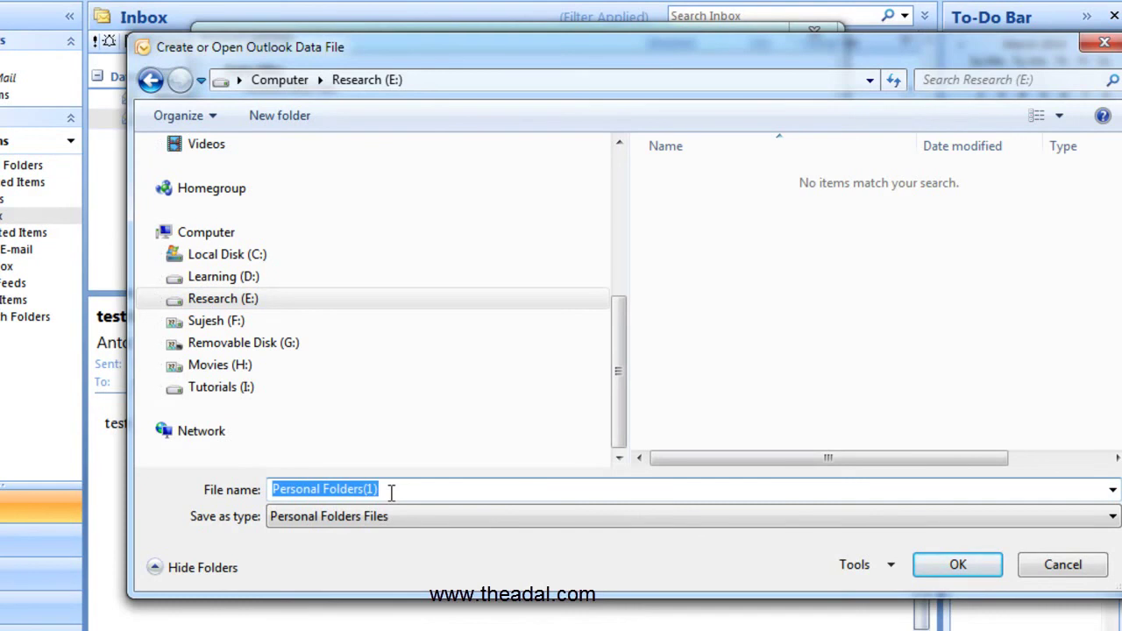
text(From)
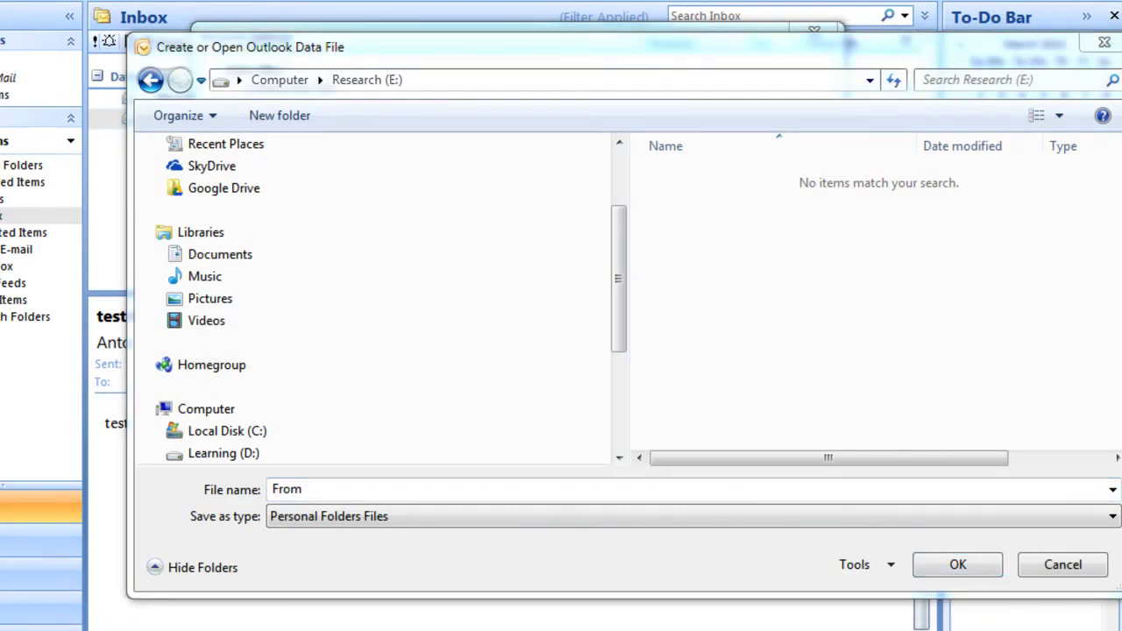
click(405, 492)
text(20)
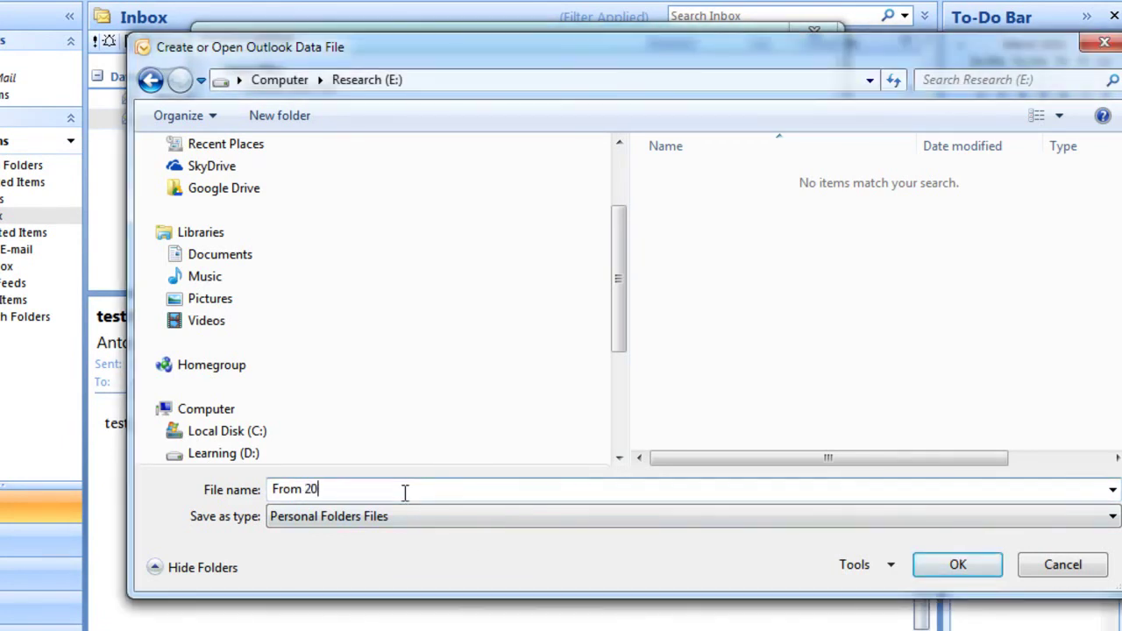
text(-03-2014)
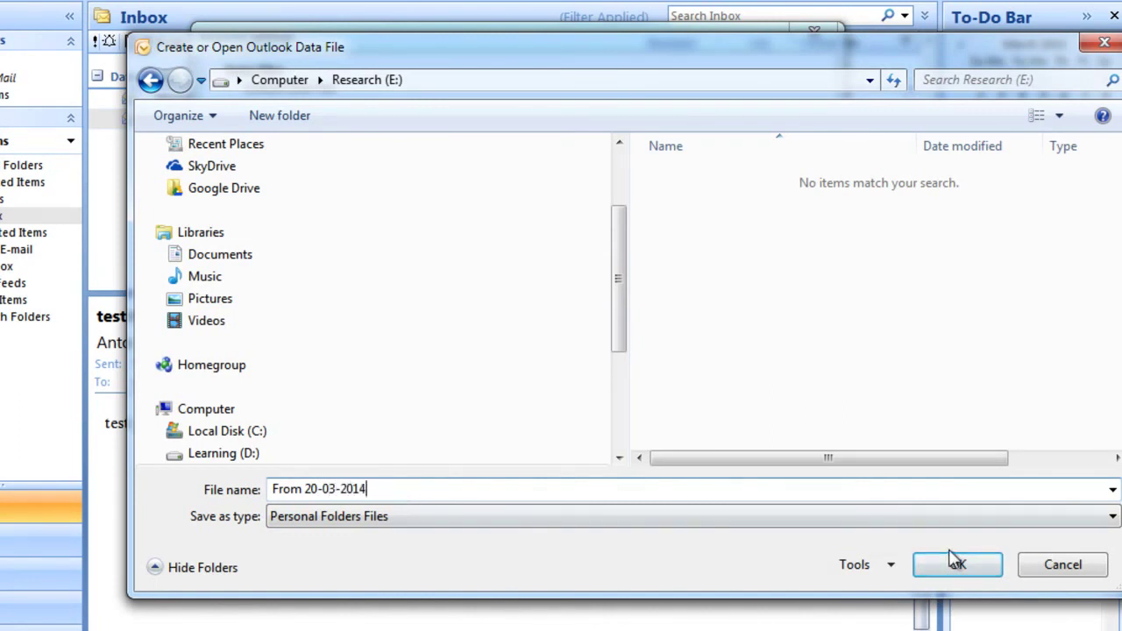
drag(383, 488, 260, 489)
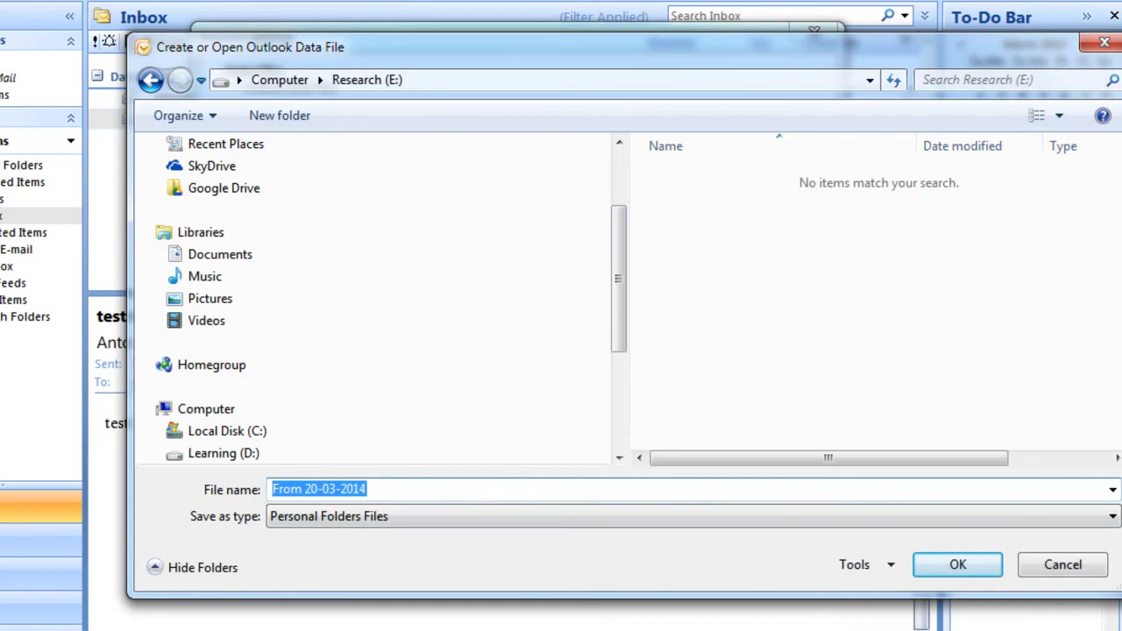
drag(394, 488, 263, 495)
key(ctrl+c)
click(905, 487)
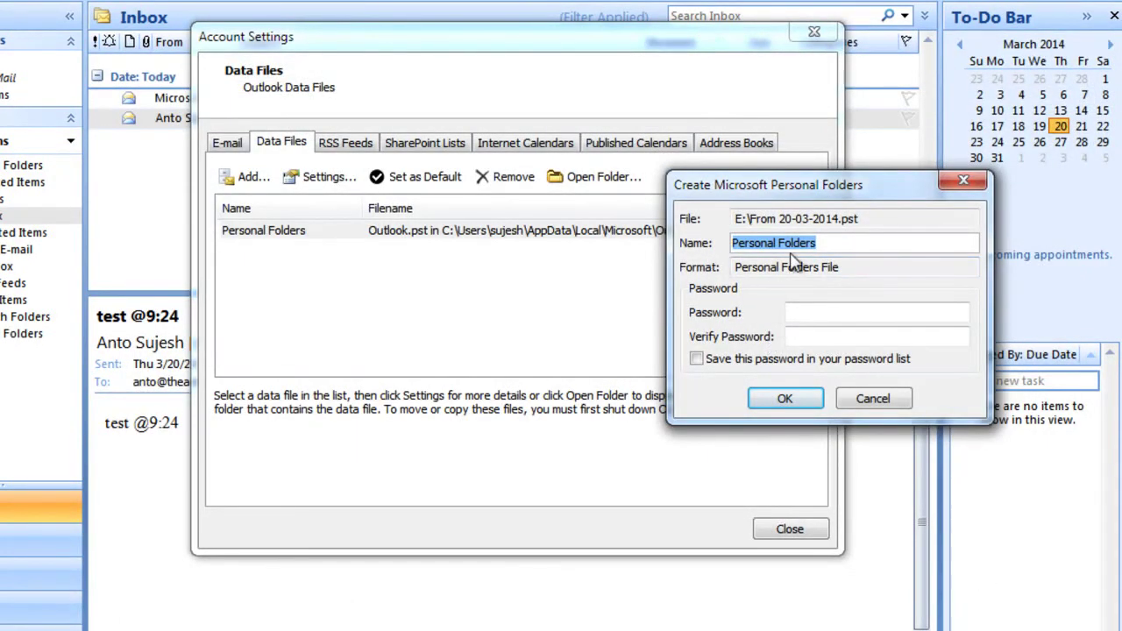
Create the personal folders file named 'From 20-03-2014' with no password and select it in the list.
key(ctrl+v)
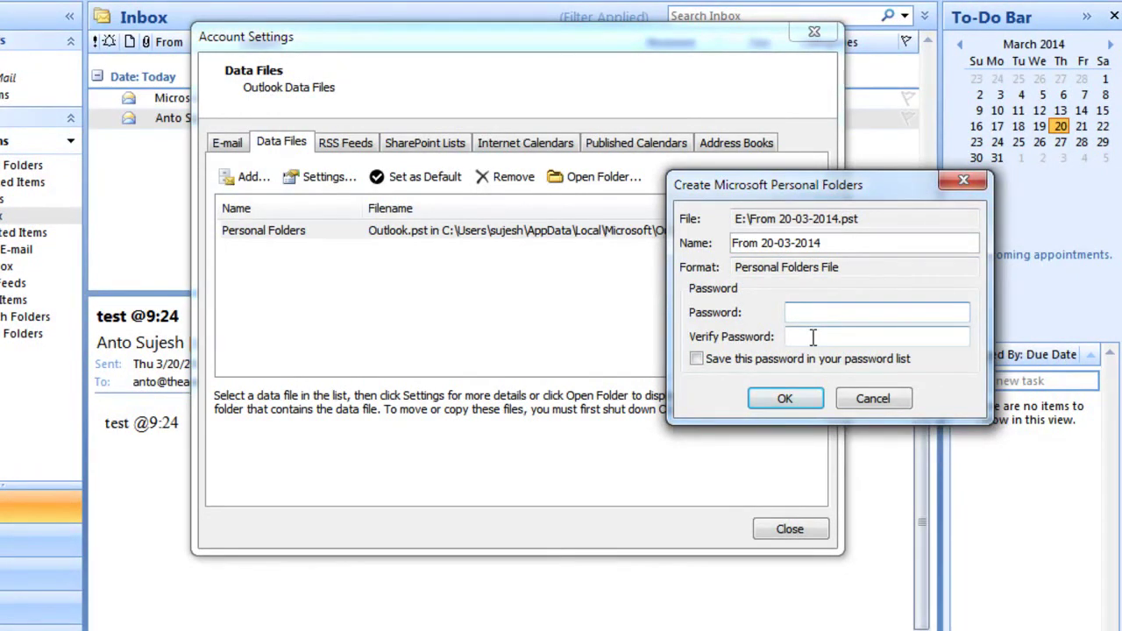
drag(828, 246, 721, 244)
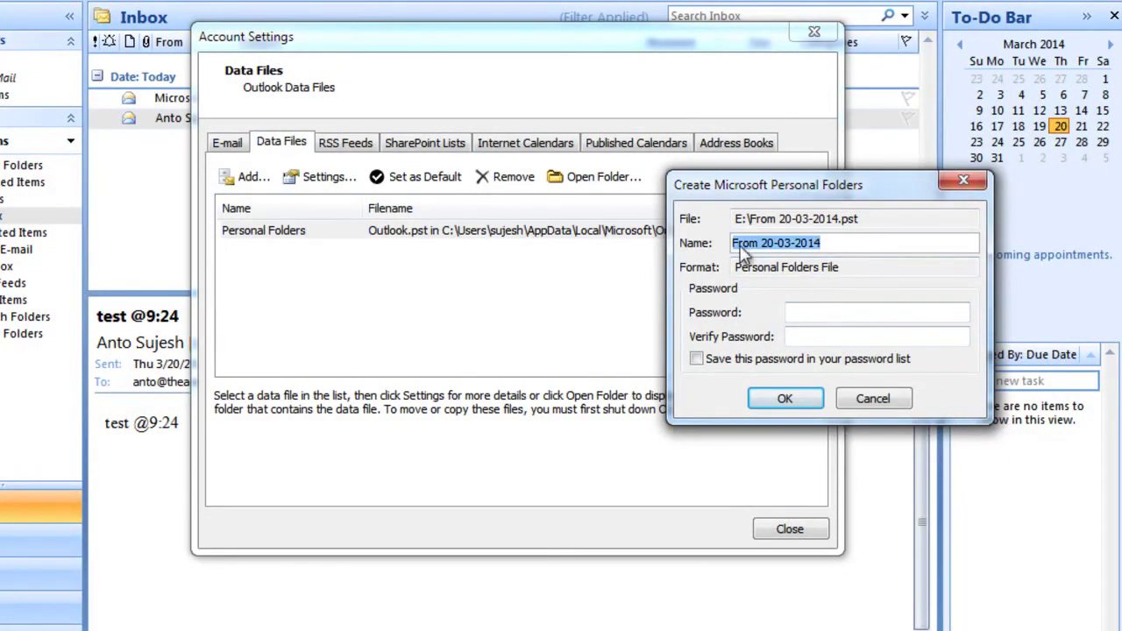
click(813, 310)
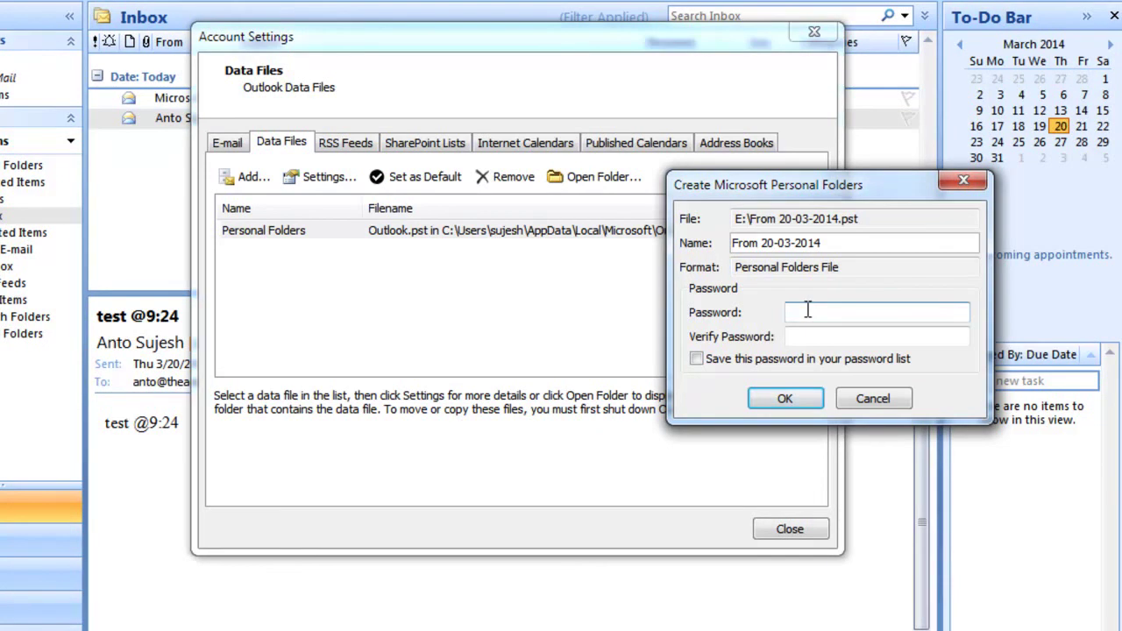
click(785, 399)
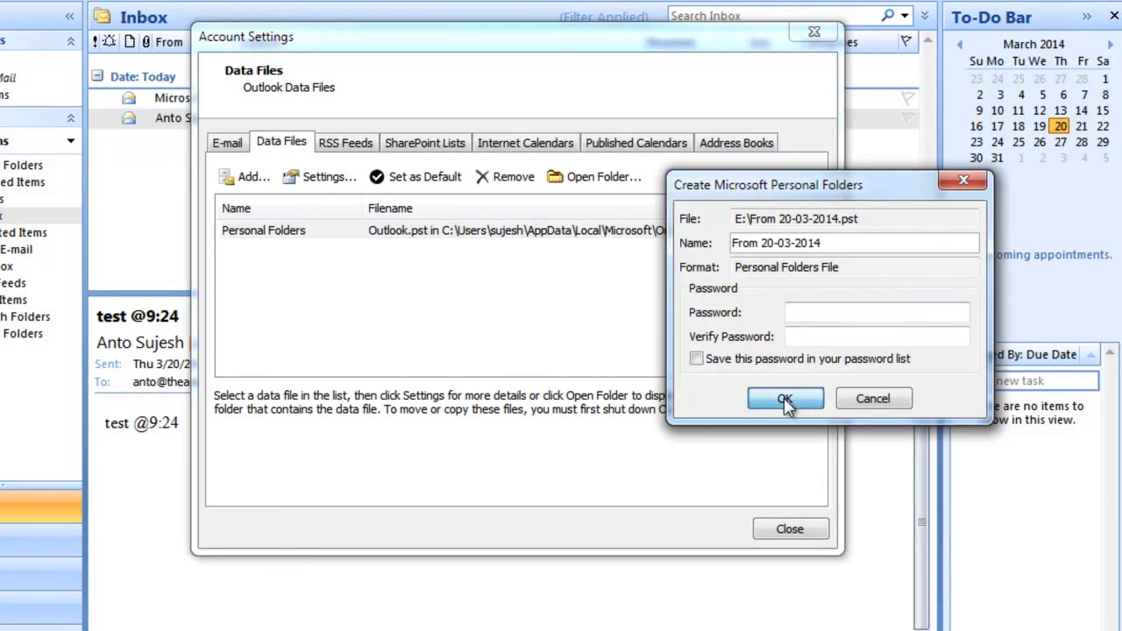
click(410, 253)
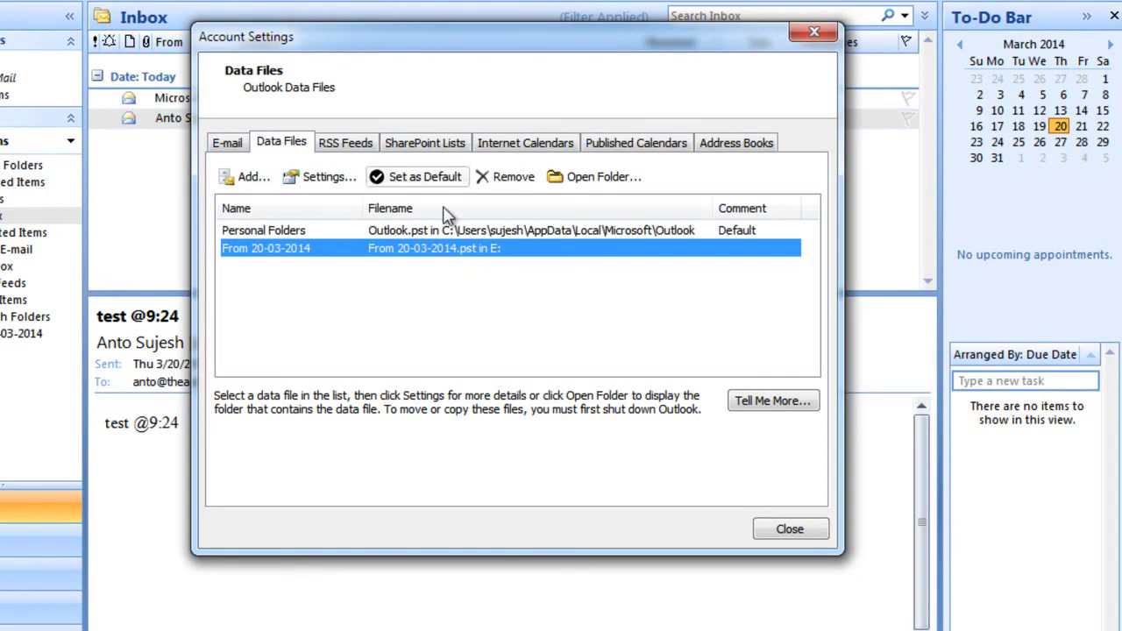
Make the 'From 20-03-2014' data file on E: the default and accept the delivery-location warning.
click(737, 230)
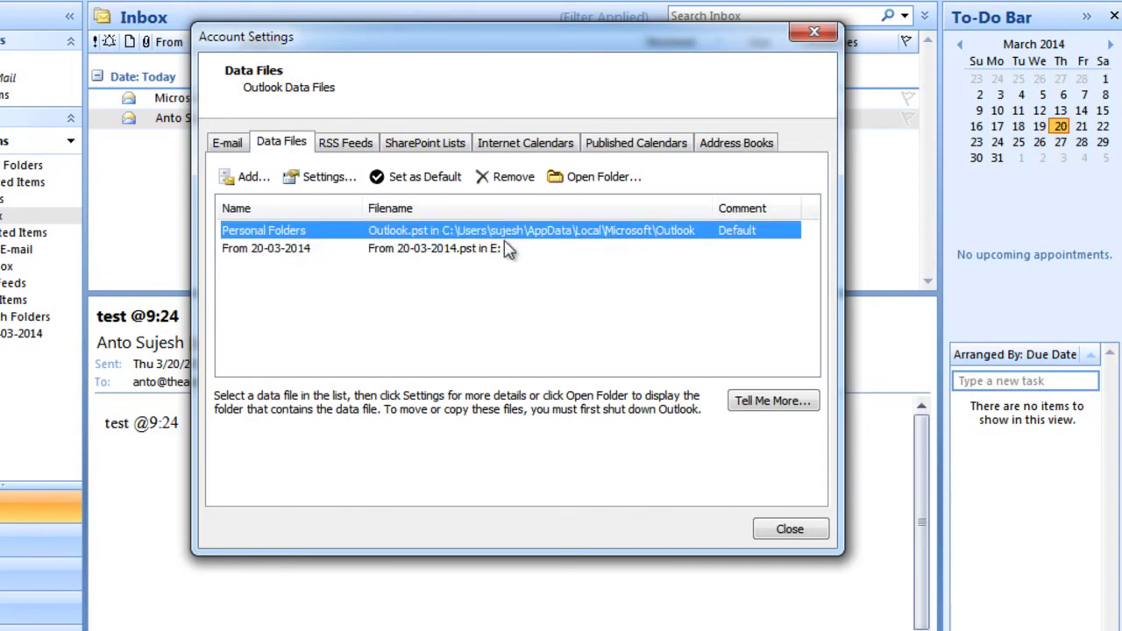
click(482, 256)
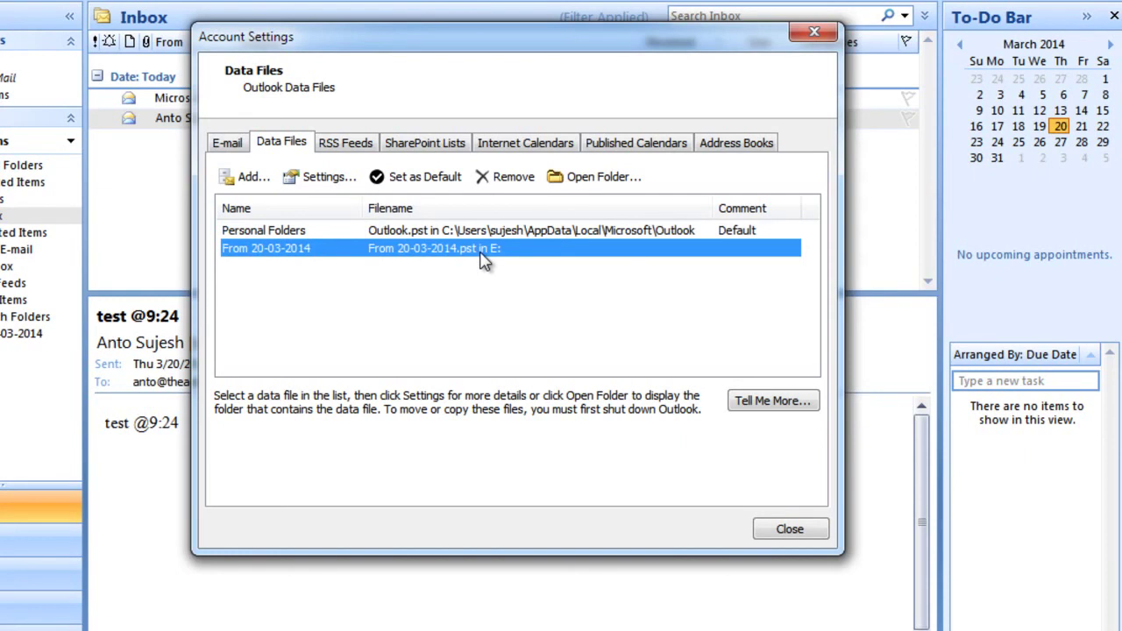
click(386, 178)
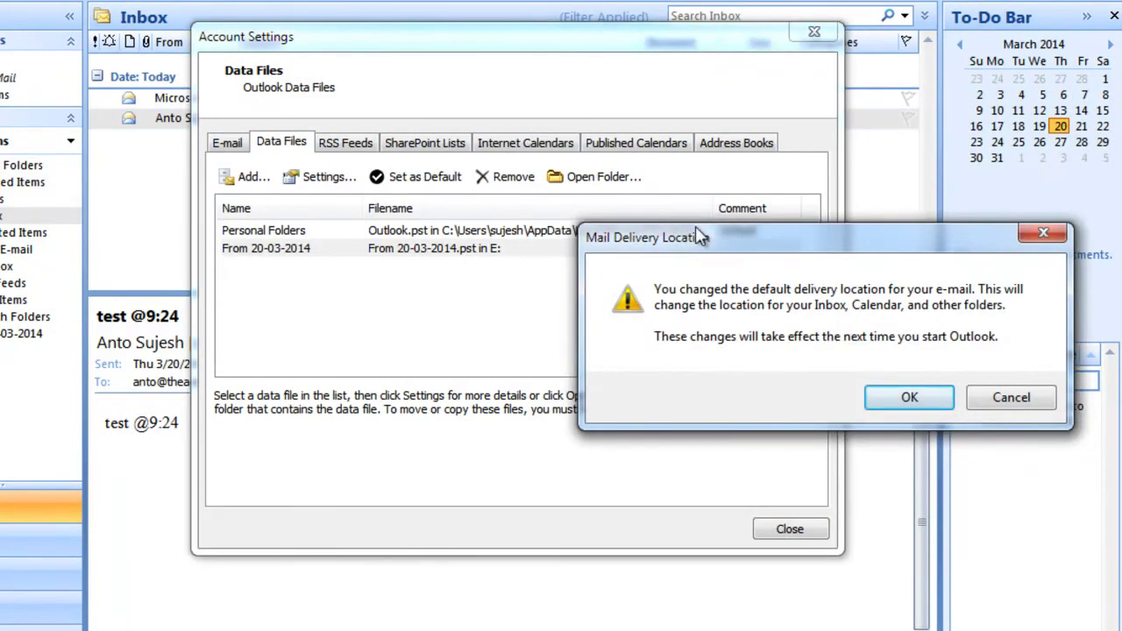
drag(699, 236, 458, 220)
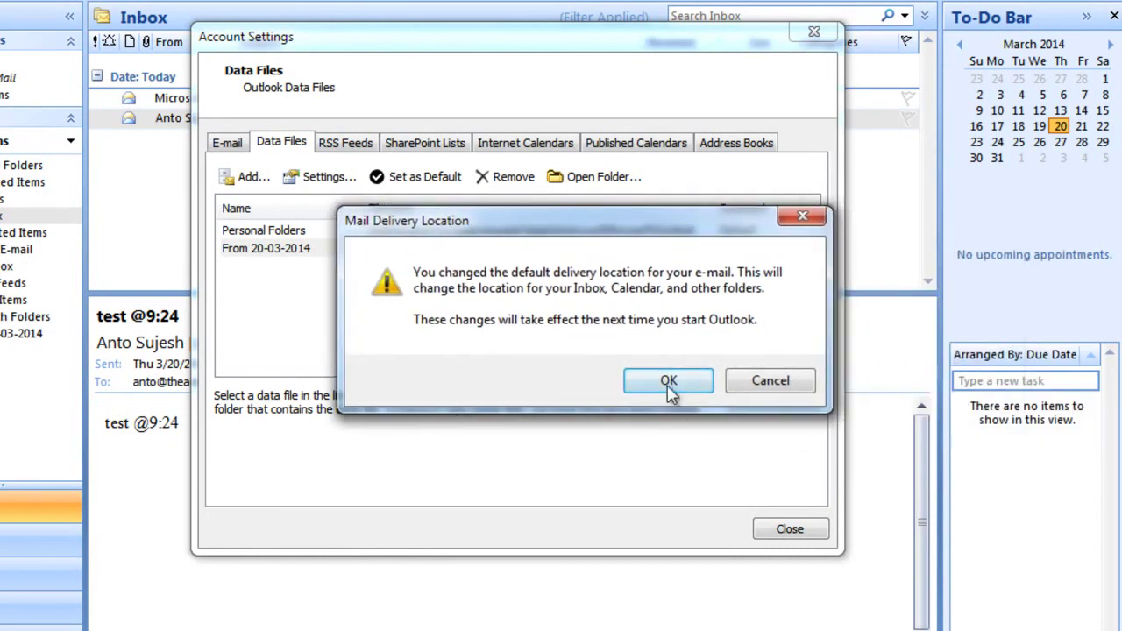
drag(605, 234, 593, 312)
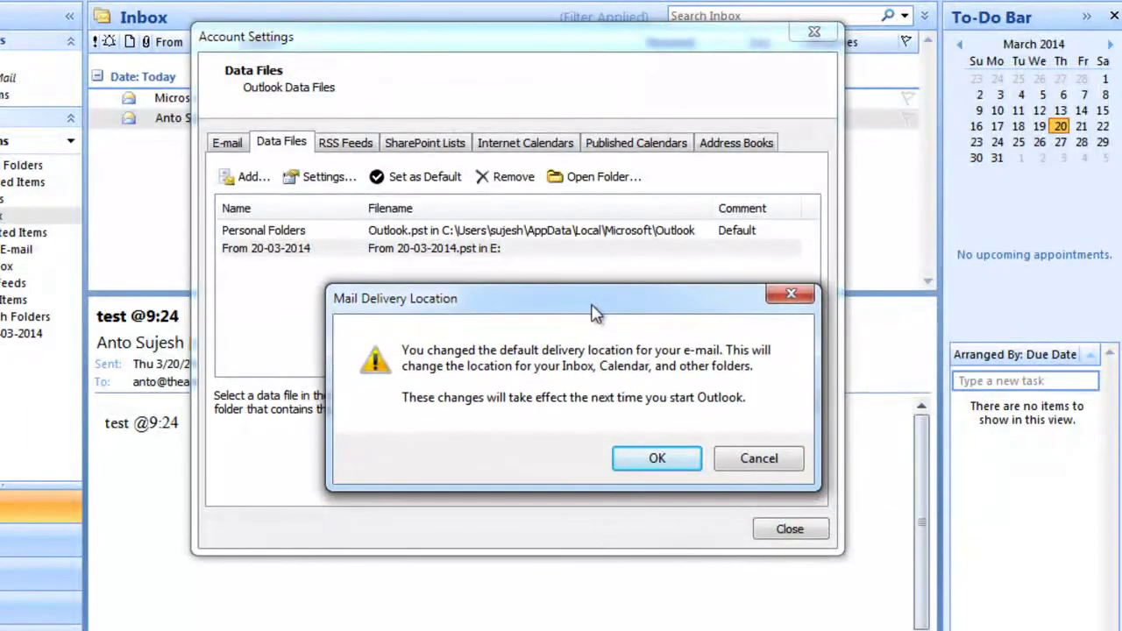
click(657, 462)
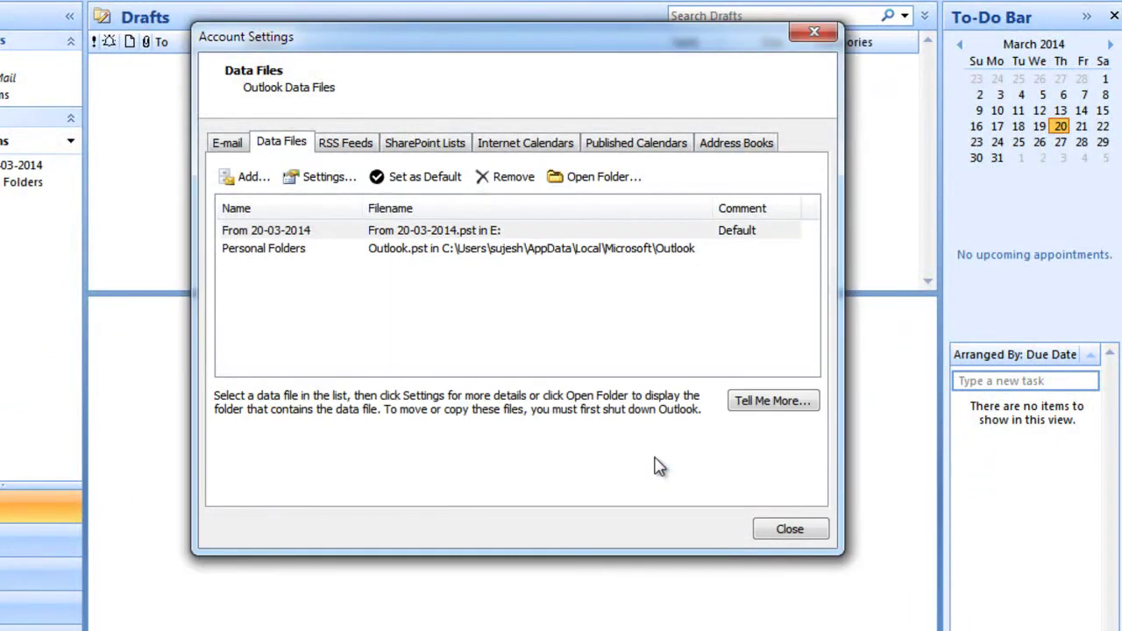
Close Account Settings, run Send/Receive, and expand 'From 20-03-2014' to show its Inbox.
click(792, 530)
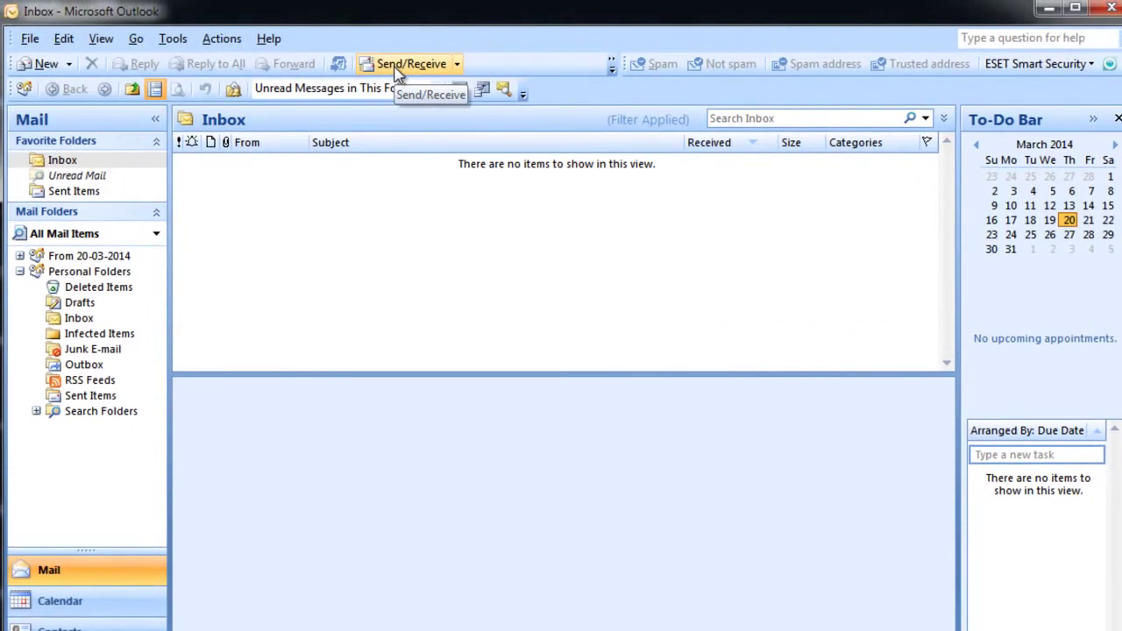
click(395, 71)
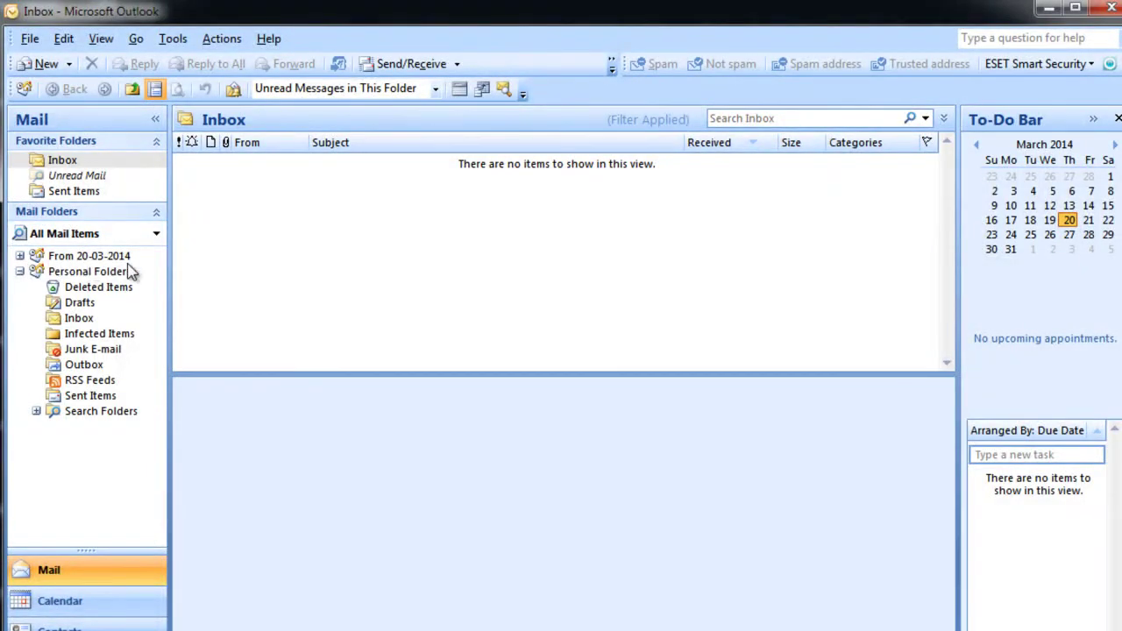
click(19, 255)
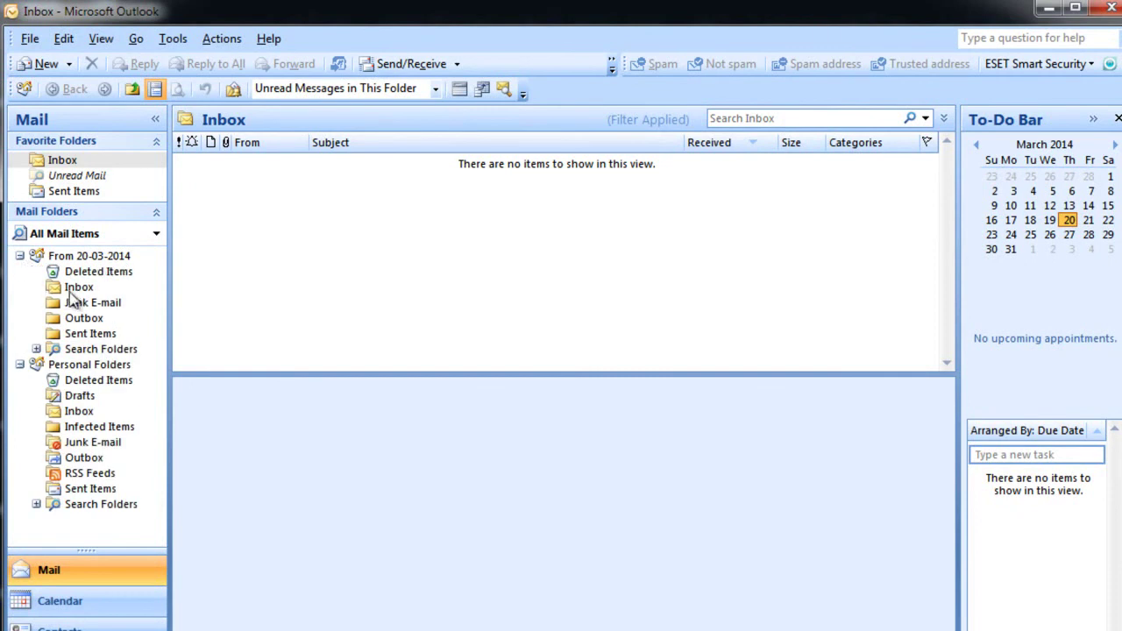
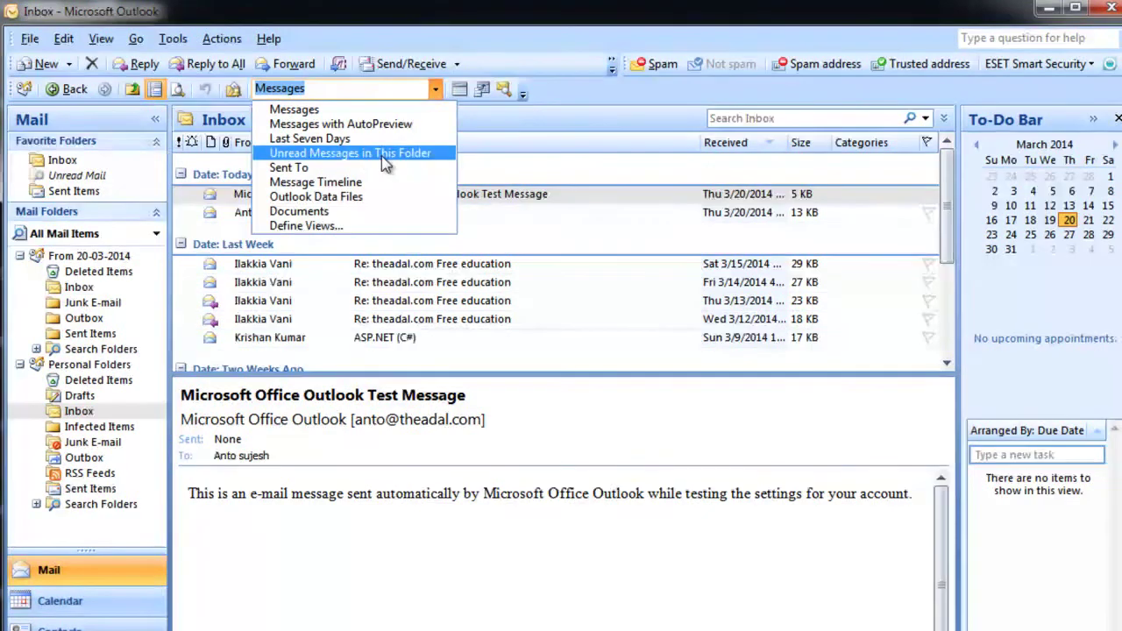
Filter the inbox to unread messages, then return to Messages in Current View.
click(386, 154)
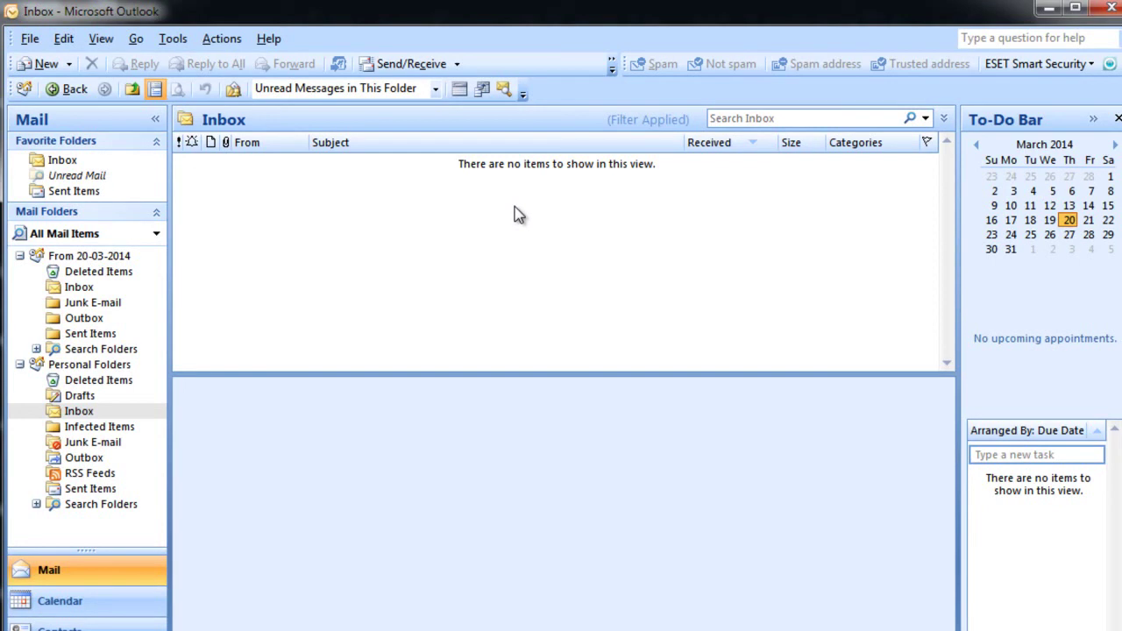
click(435, 89)
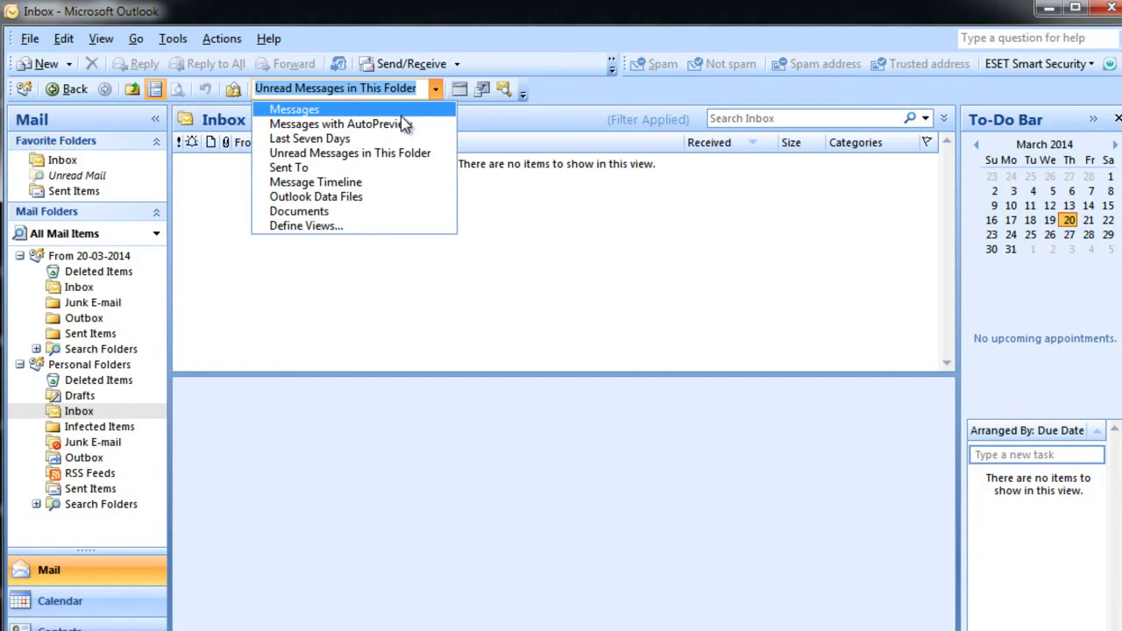
click(315, 111)
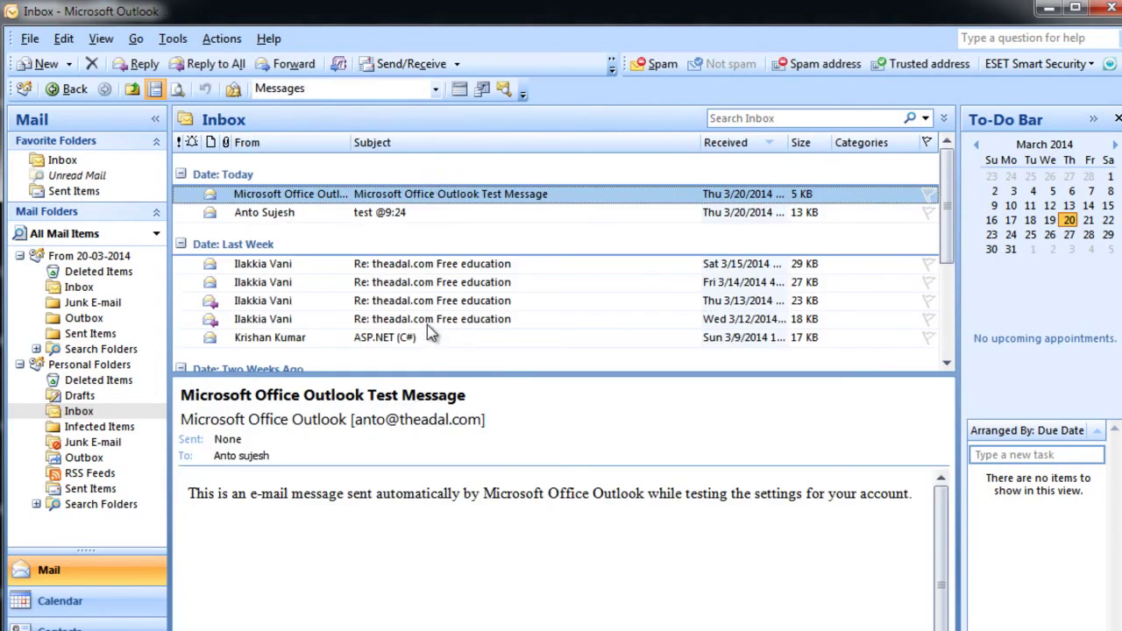
Open the From 20-03-2014 Inbox with the Personal Folders tree collapsed.
click(78, 287)
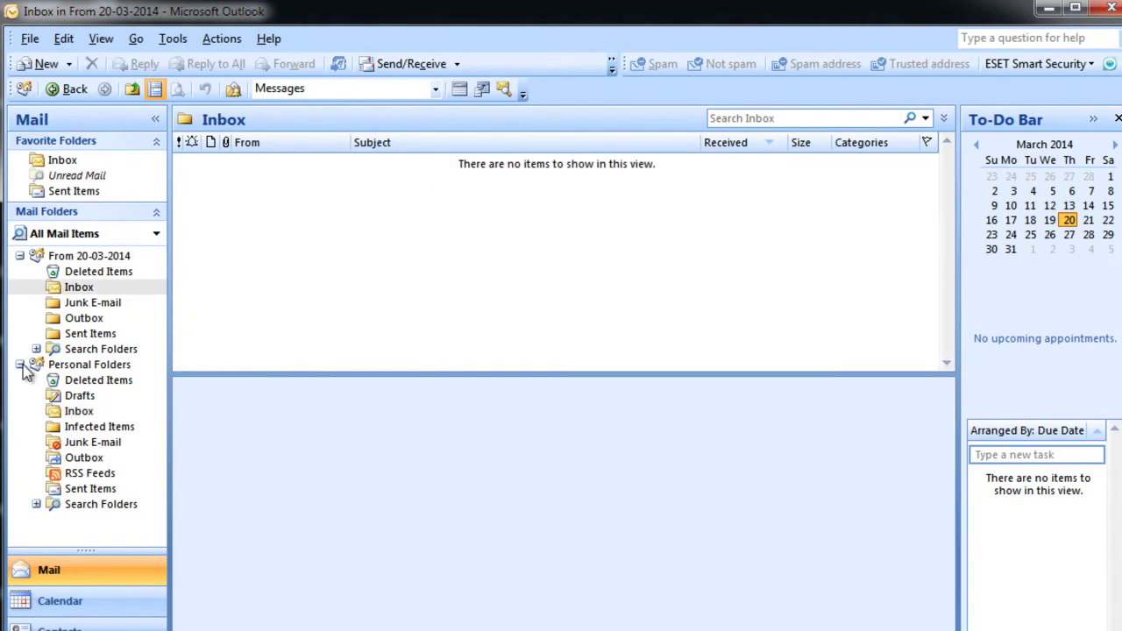
click(21, 365)
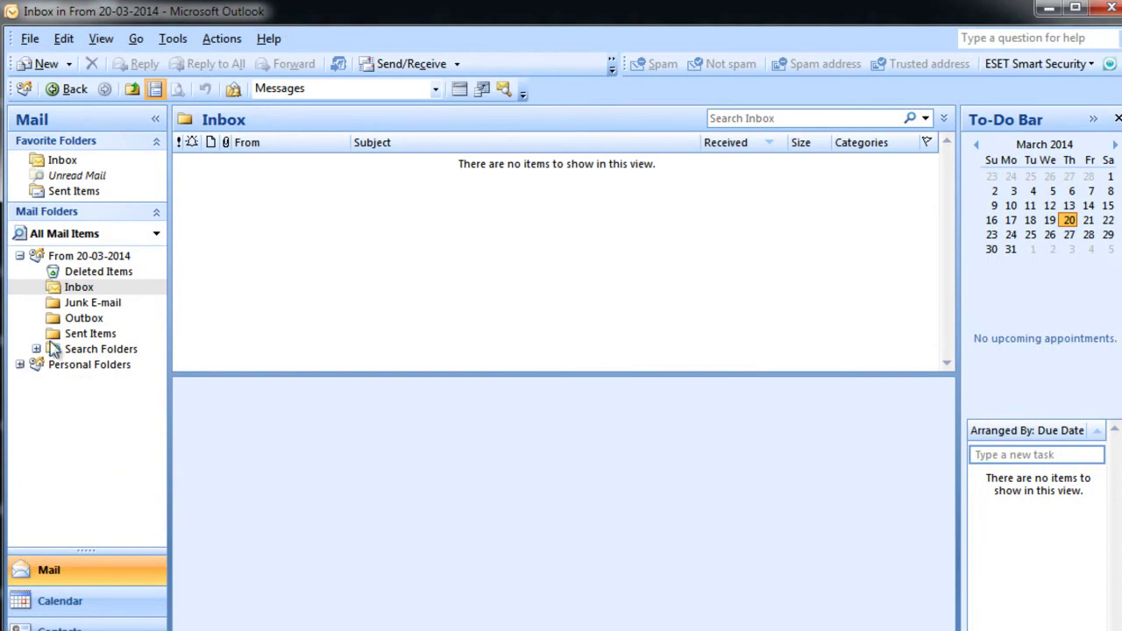
click(83, 290)
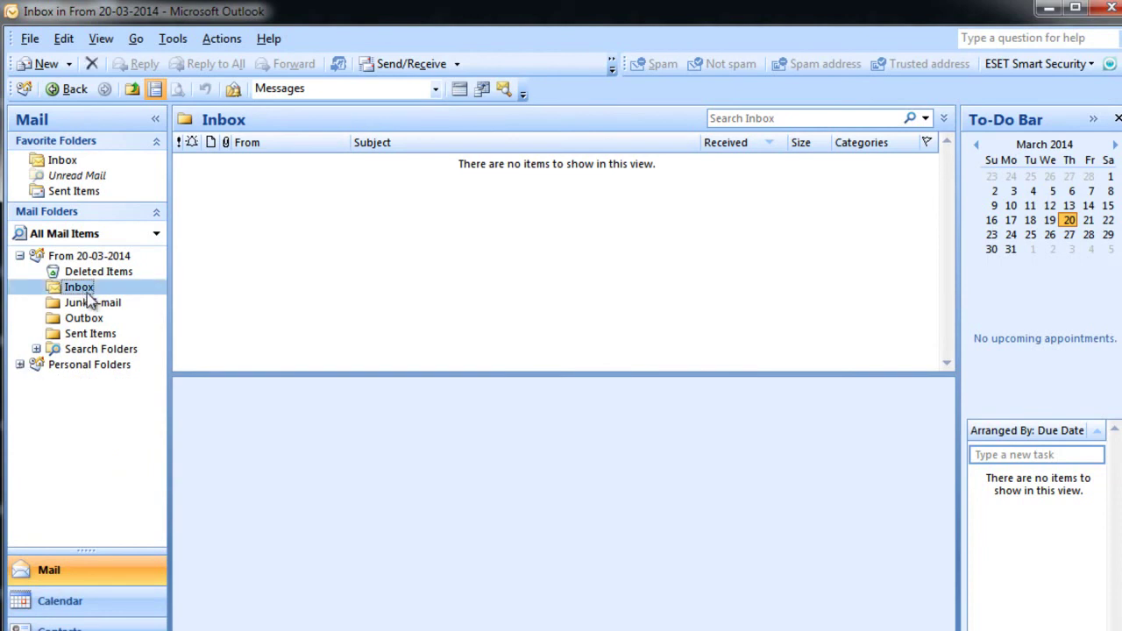
Switch to the Gmail tab in Firefox and start a blank new message.
key(alt+Tab)
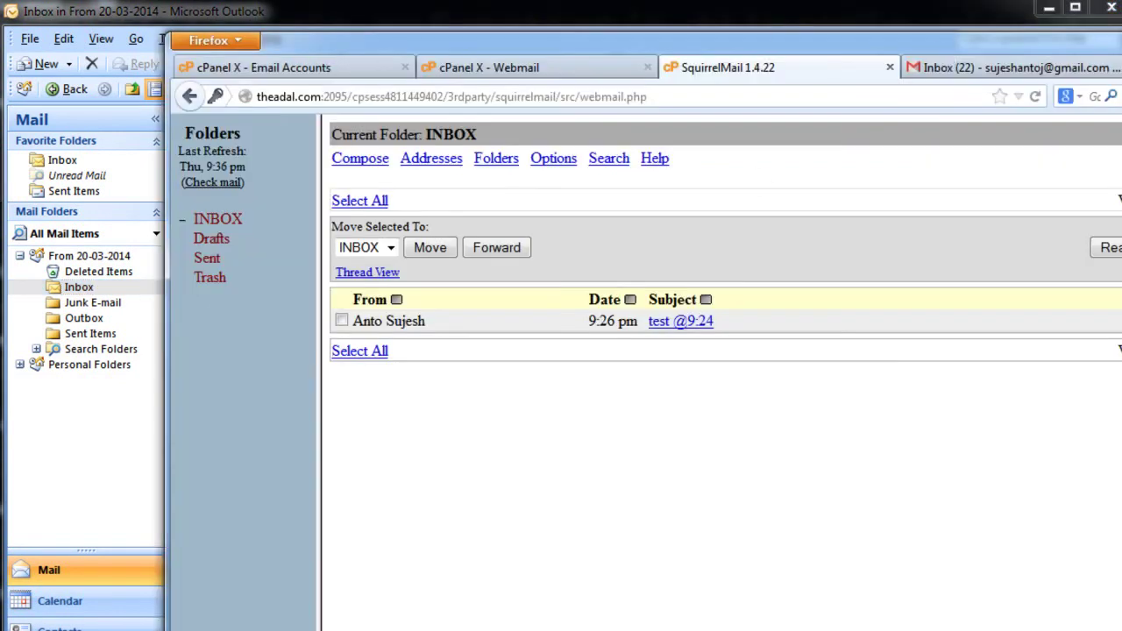
click(951, 67)
click(263, 242)
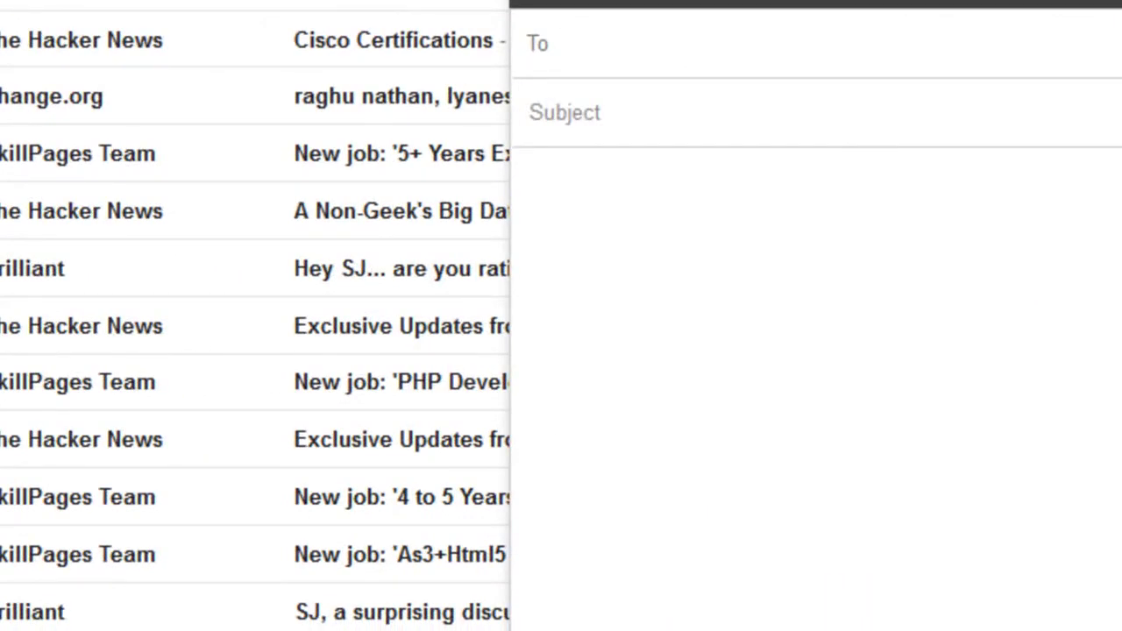
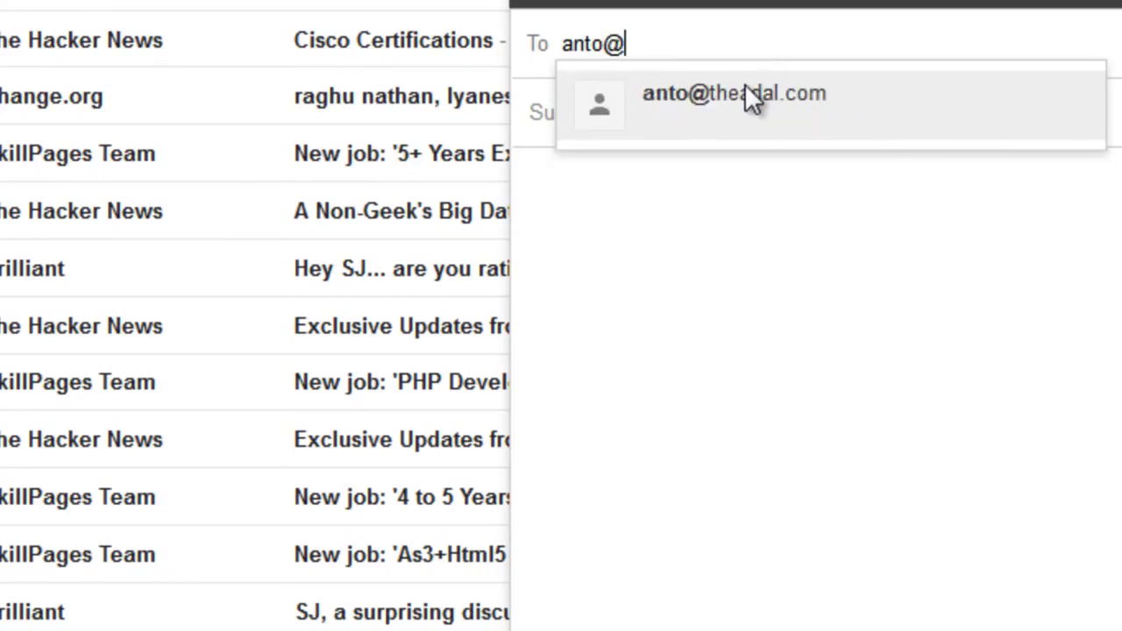
Send the Outlook account's address a Gmail message with 'test@9:41' as subject and body.
click(745, 93)
click(695, 118)
text(te)
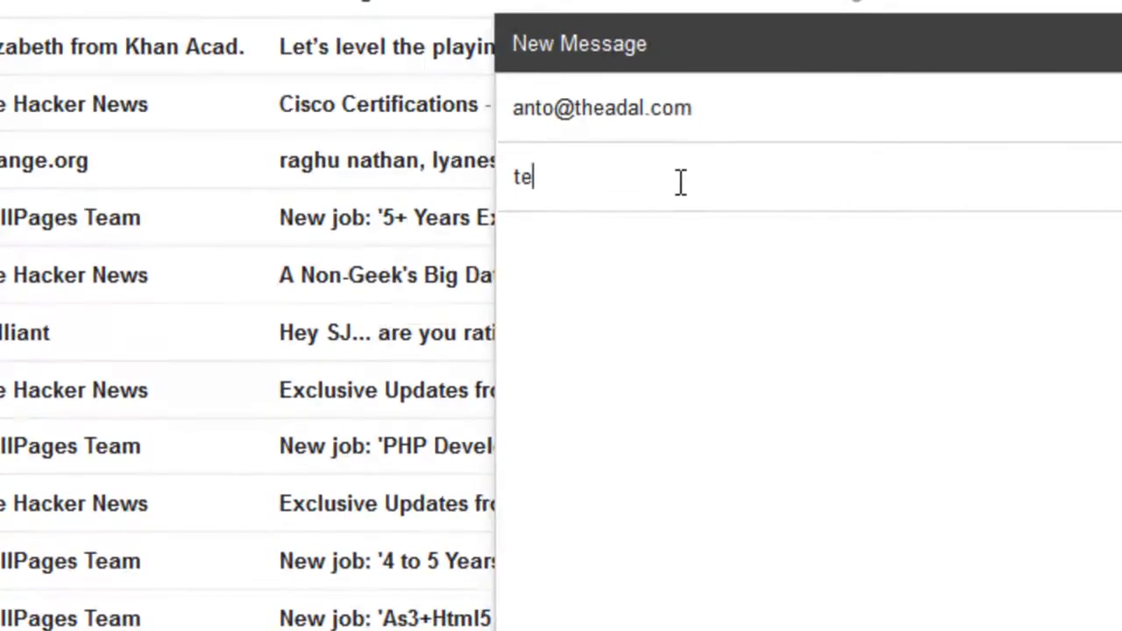
text(st@)
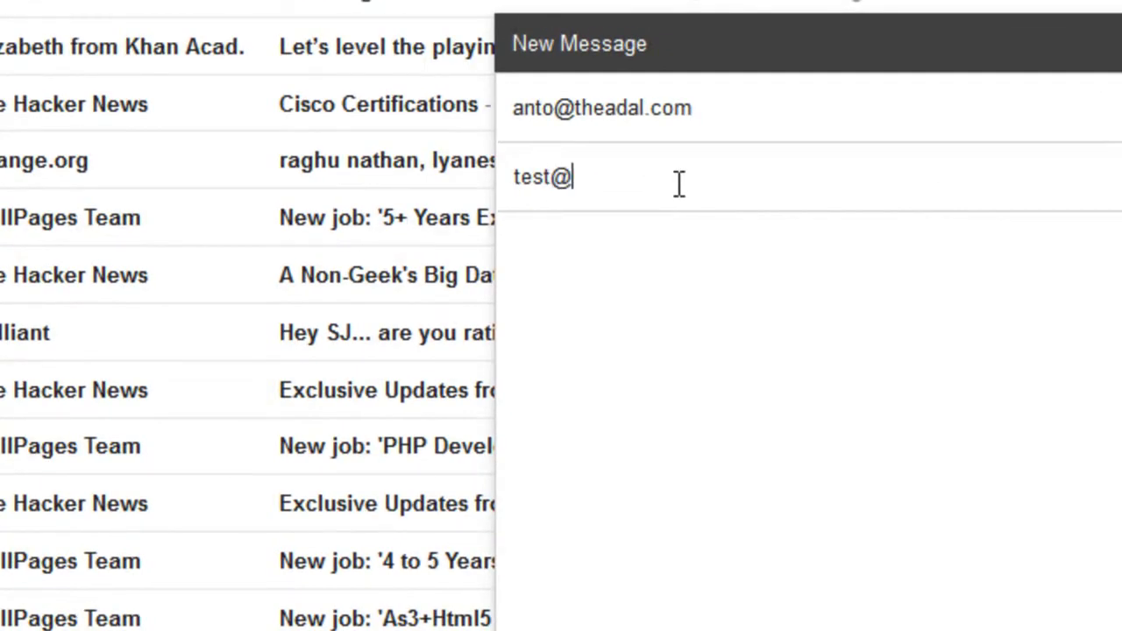
text(9:41)
click(641, 123)
drag(643, 185, 492, 193)
key(ctrl+c)
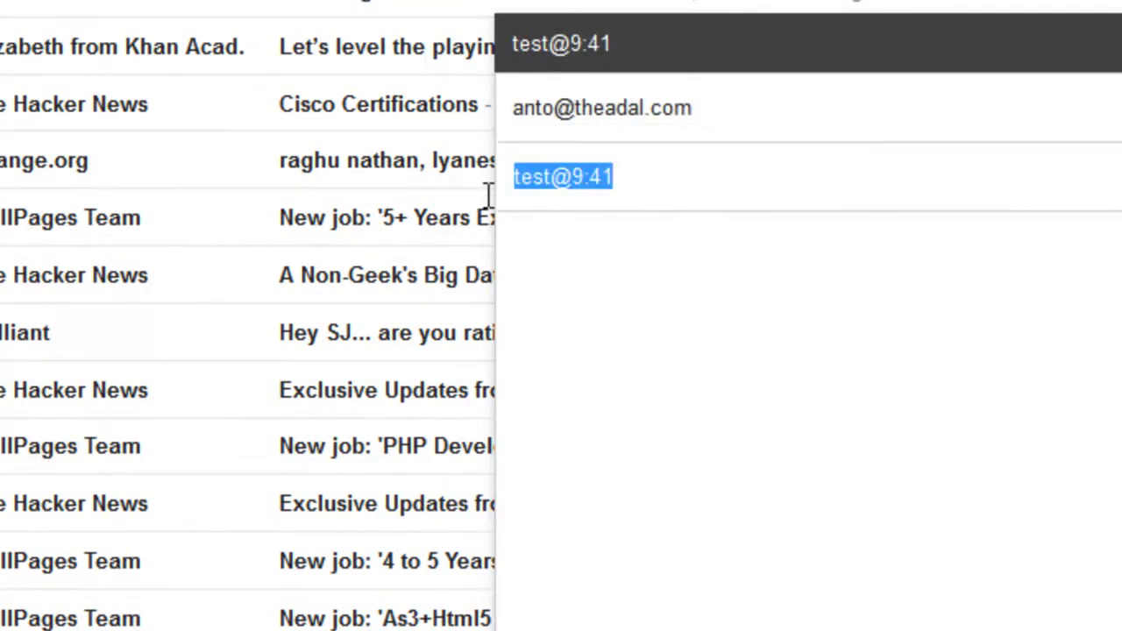
click(628, 271)
key(ctrl+v)
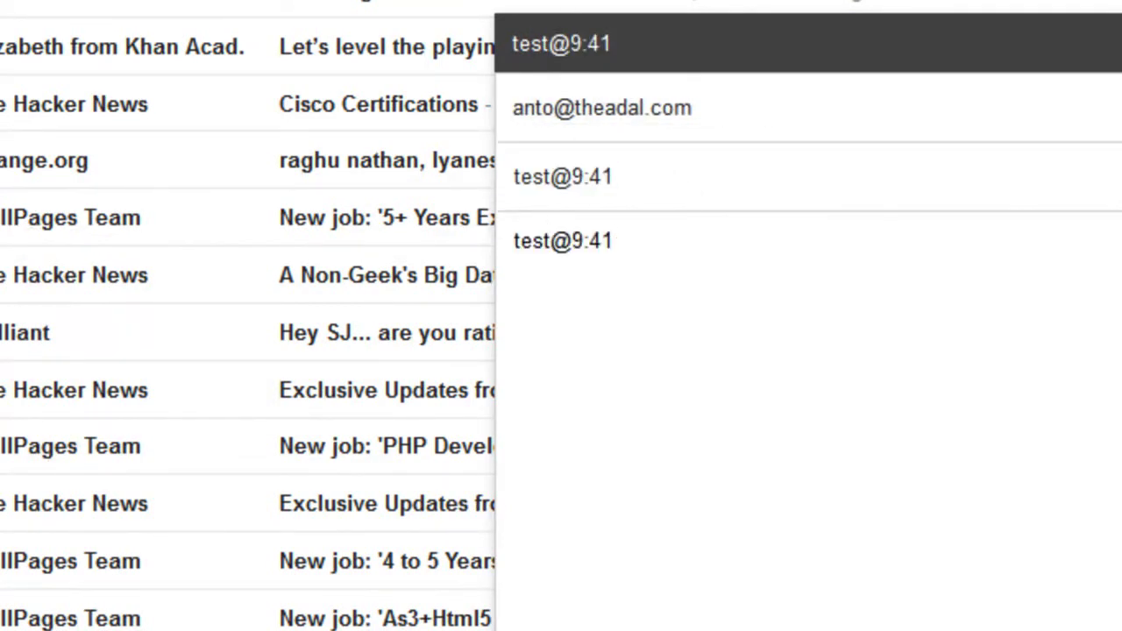
key(ctrl+Return)
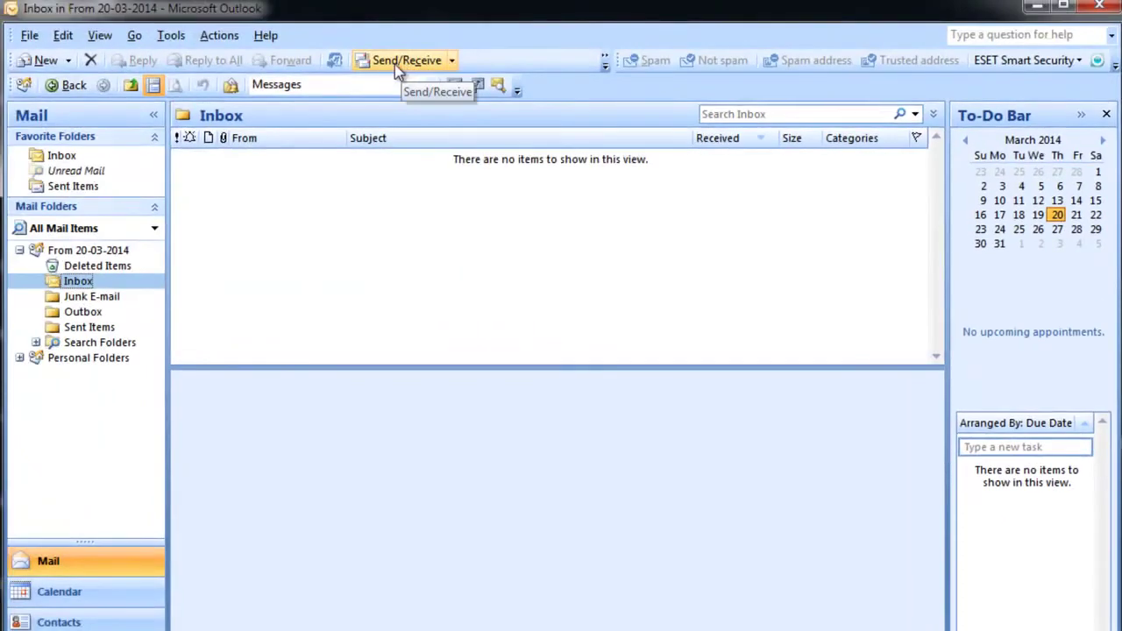
Run Send/Receive to pull in test@9:41, then select the Personal Folders data file.
click(386, 63)
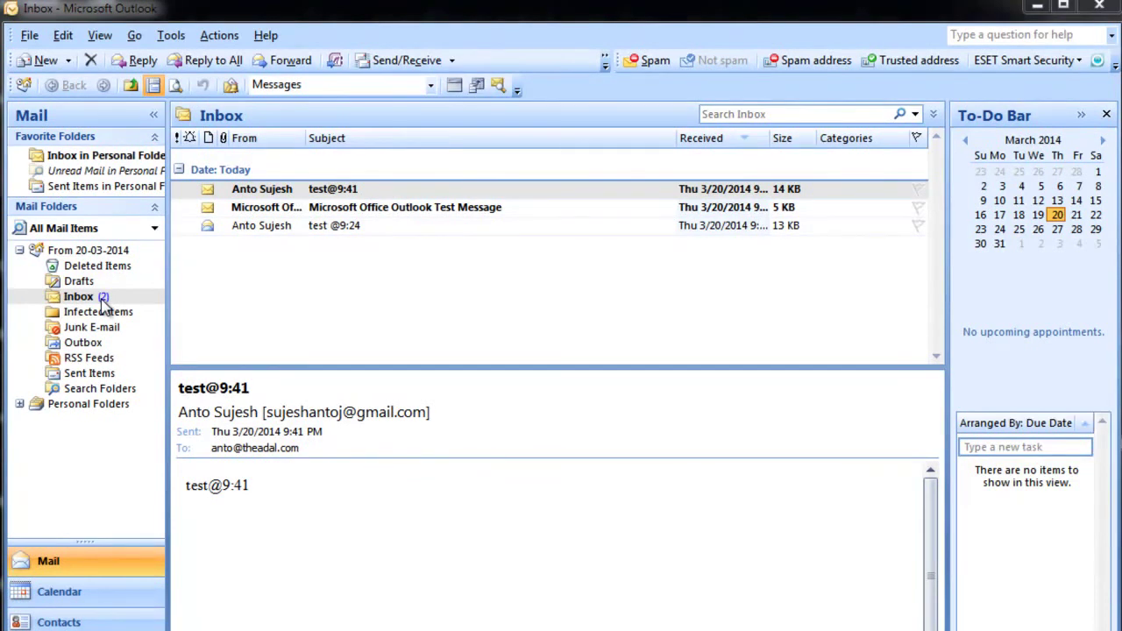
click(20, 405)
click(20, 405)
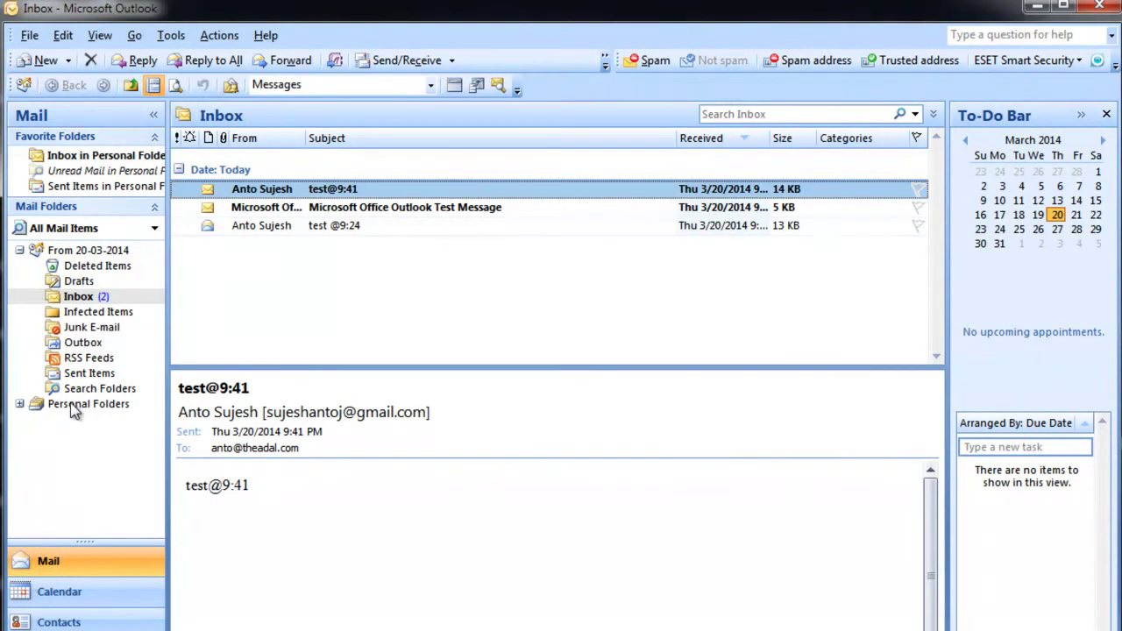
click(59, 405)
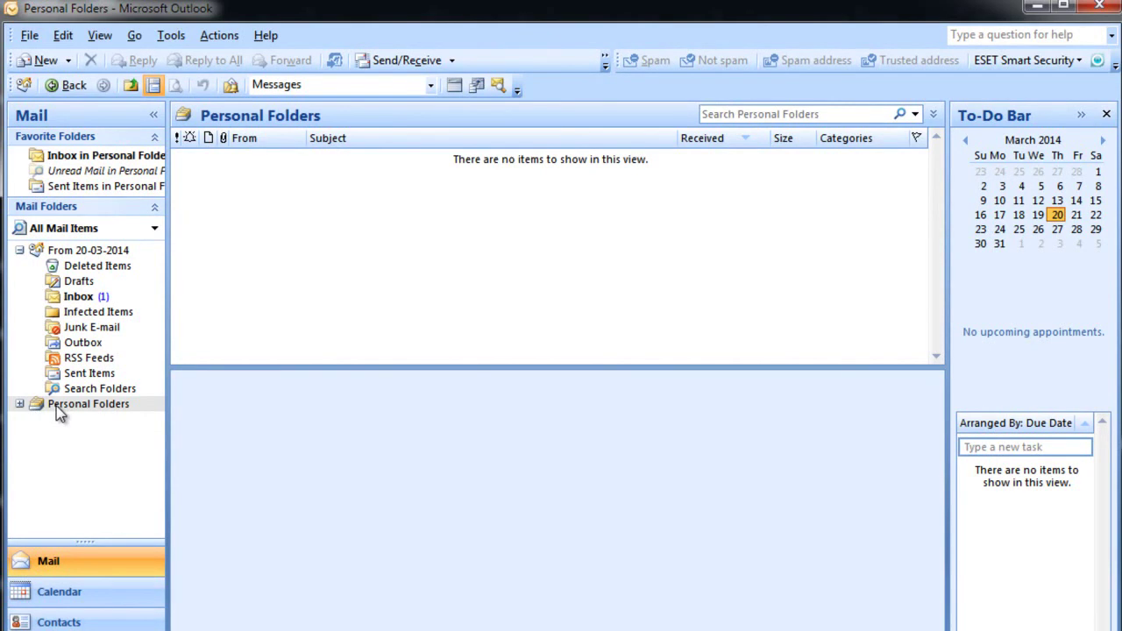
Close Personal Folders, then read the Outlook test message and test@9:41 in the Inbox.
right_click(56, 407)
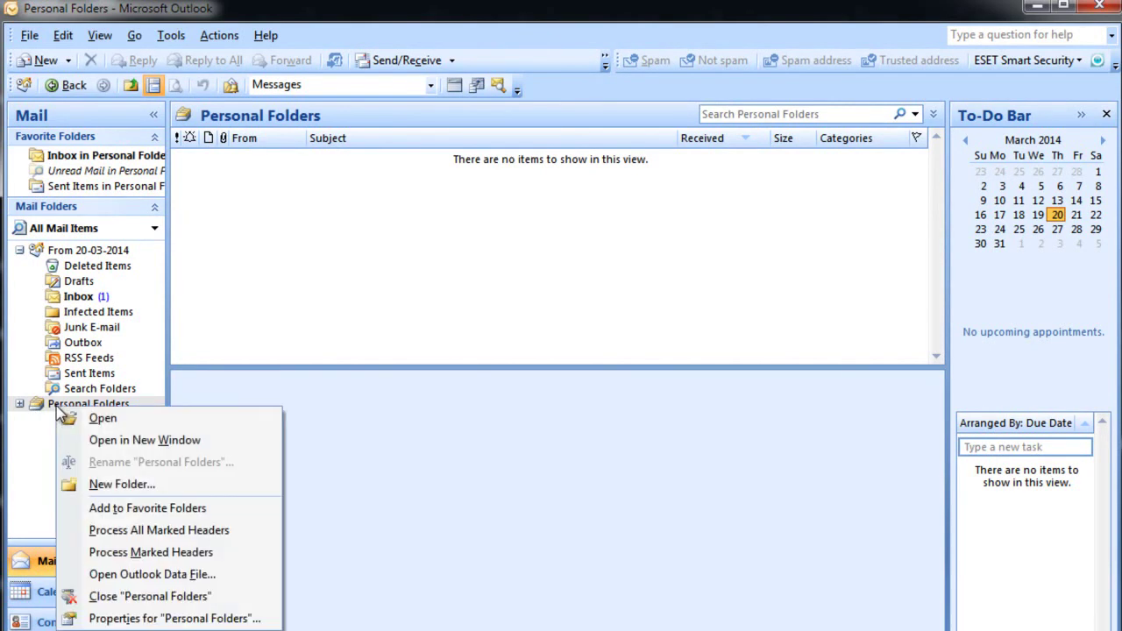
click(147, 598)
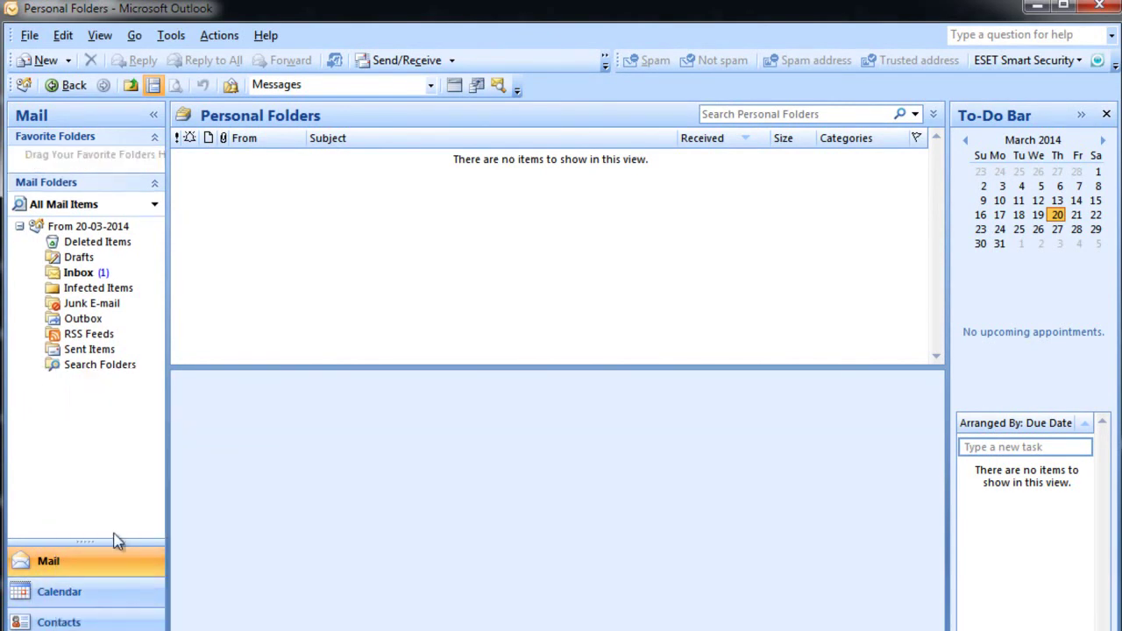
click(78, 274)
click(294, 210)
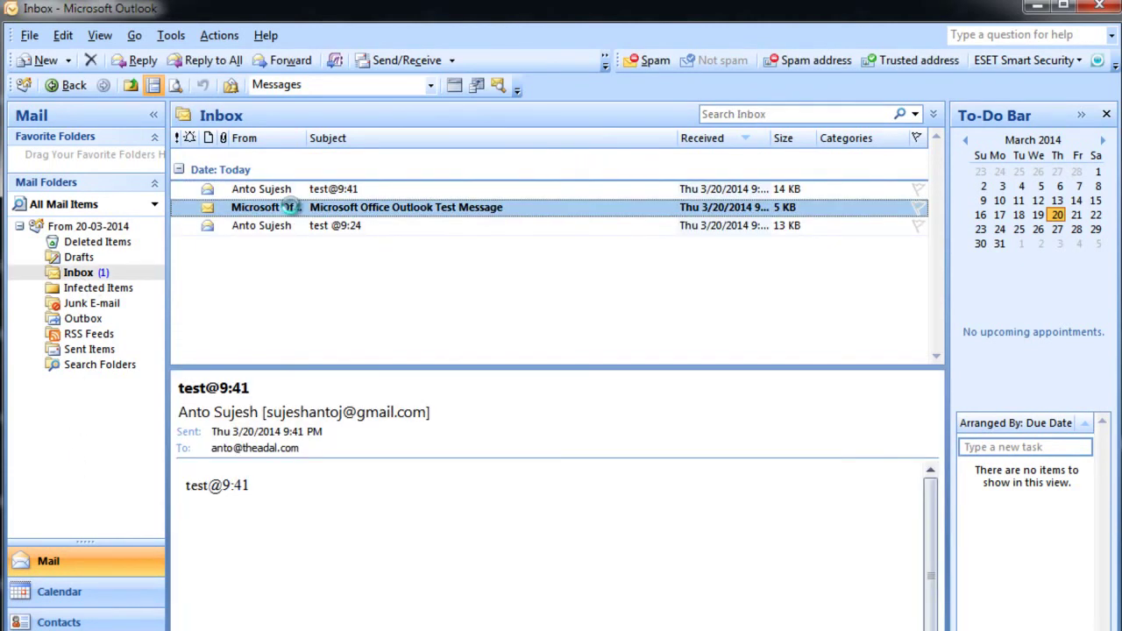
click(309, 193)
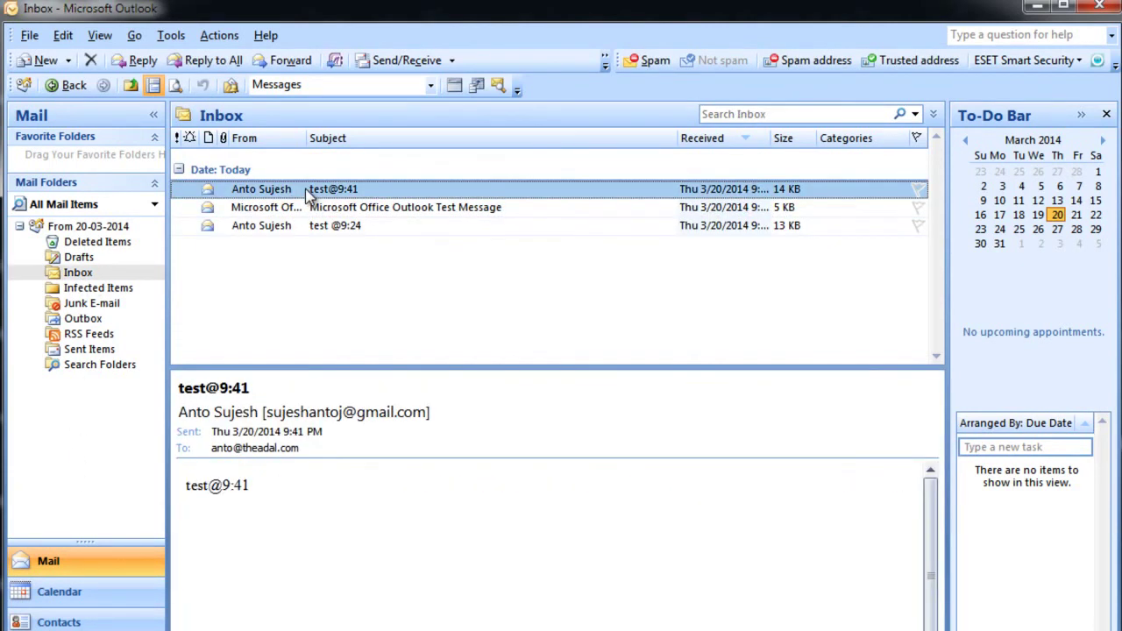